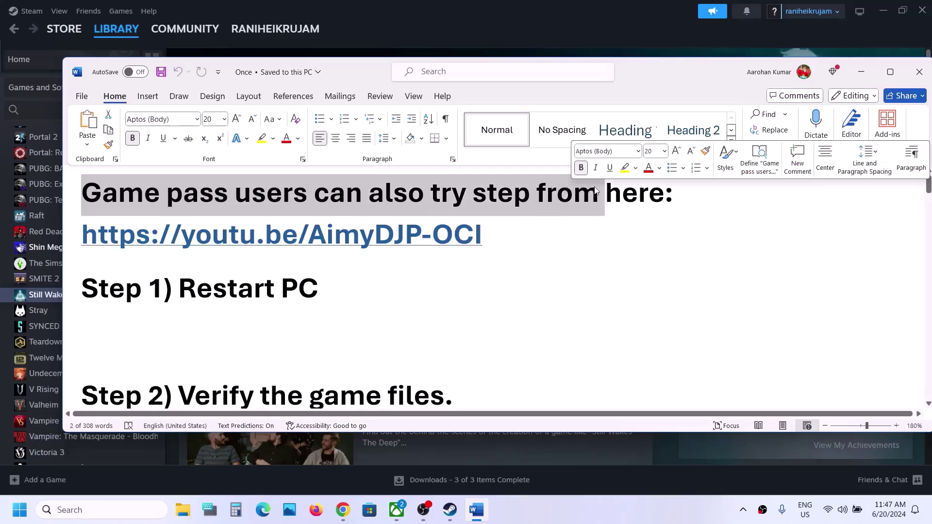
triple_click(504, 236)
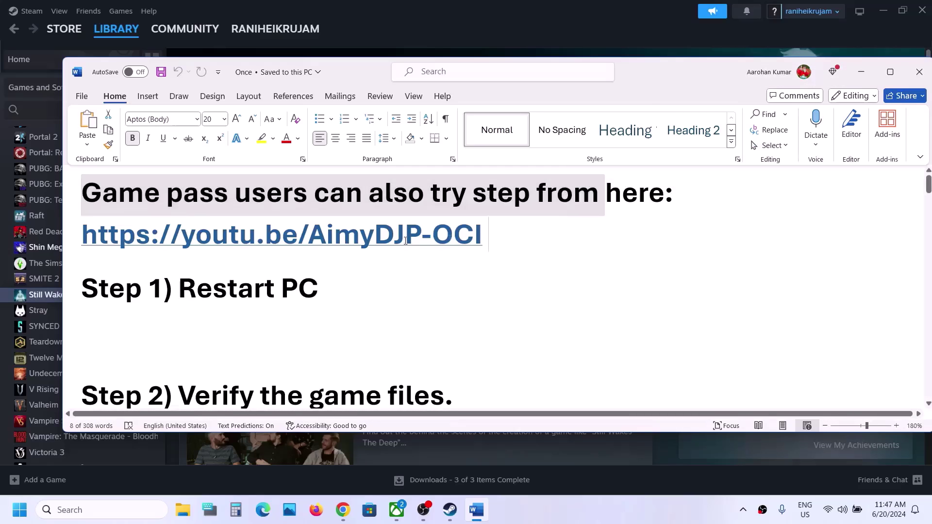
left_click(338, 522)
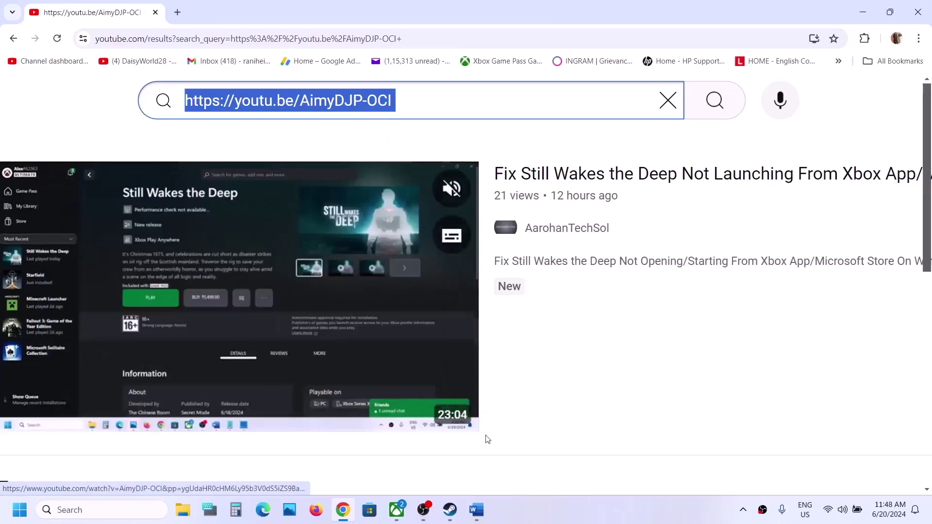
left_click(475, 518)
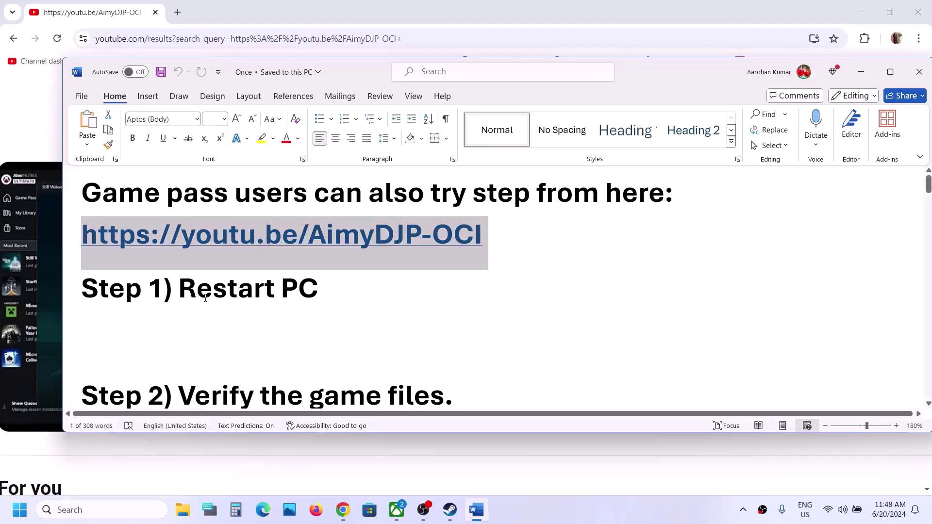
- Highlight "Restart PC" in the notes, view the Windows restart option, and return to Word without restarting
left_click_drag(206, 298, 297, 298)
left_click(19, 510)
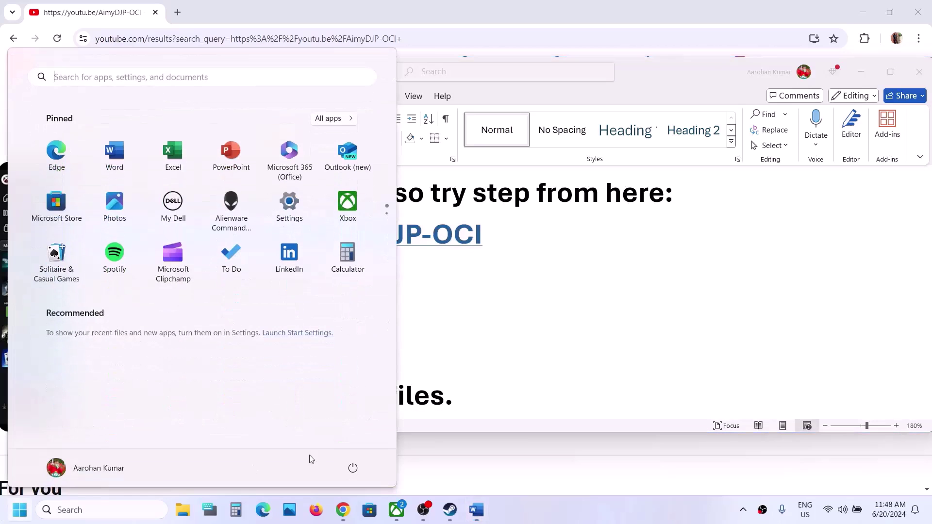
left_click(354, 469)
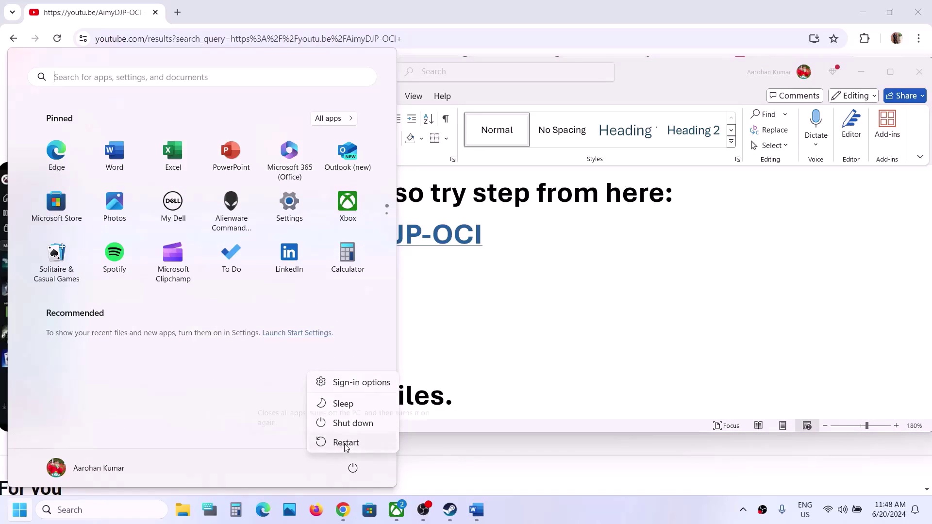
left_click(451, 511)
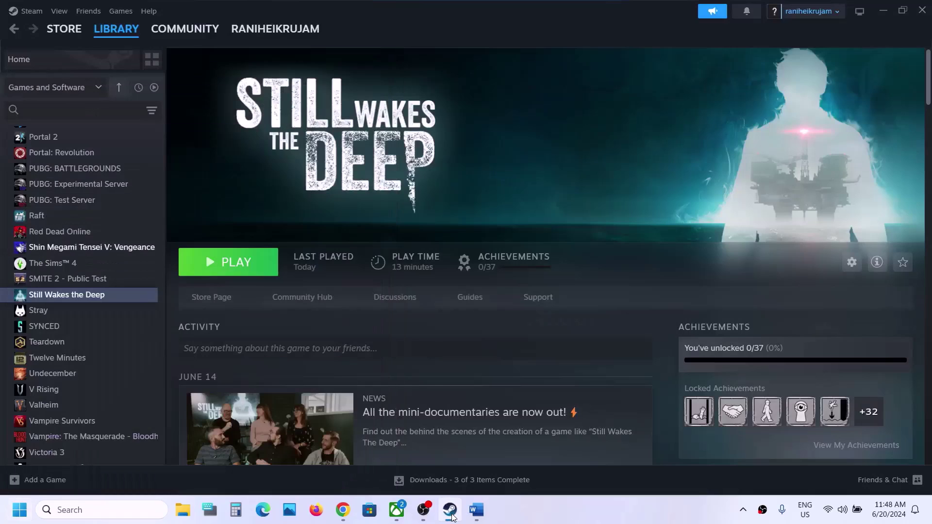
left_click(477, 510)
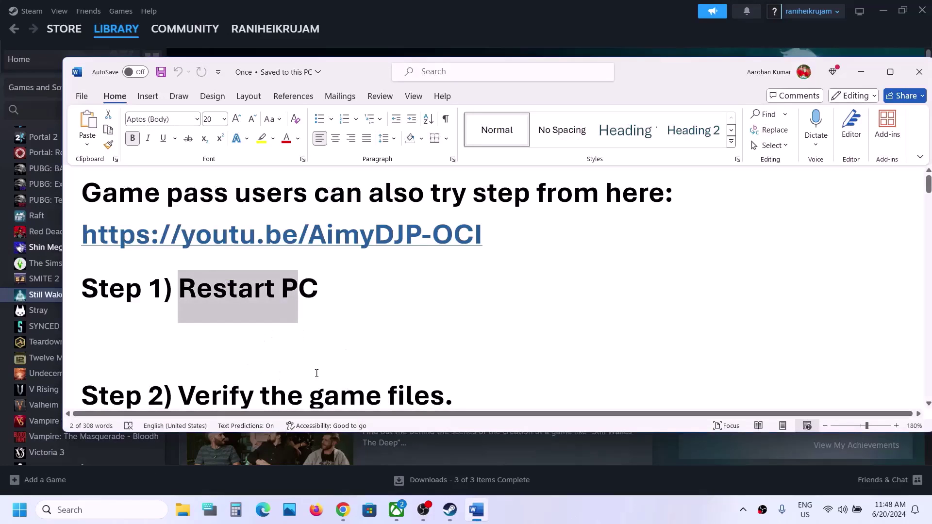
- Switch to Steam and view the installed files properties of Still Wakes the Deep
left_click(450, 510)
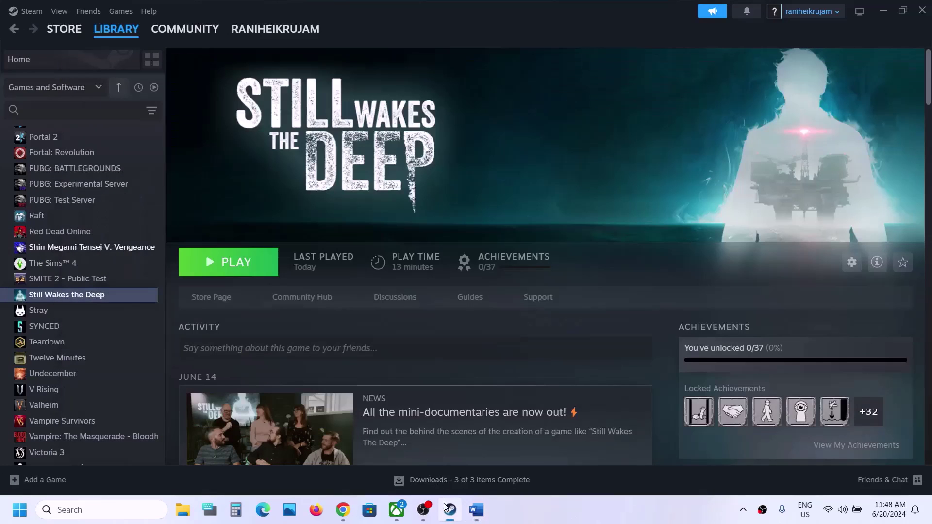
right_click(101, 301)
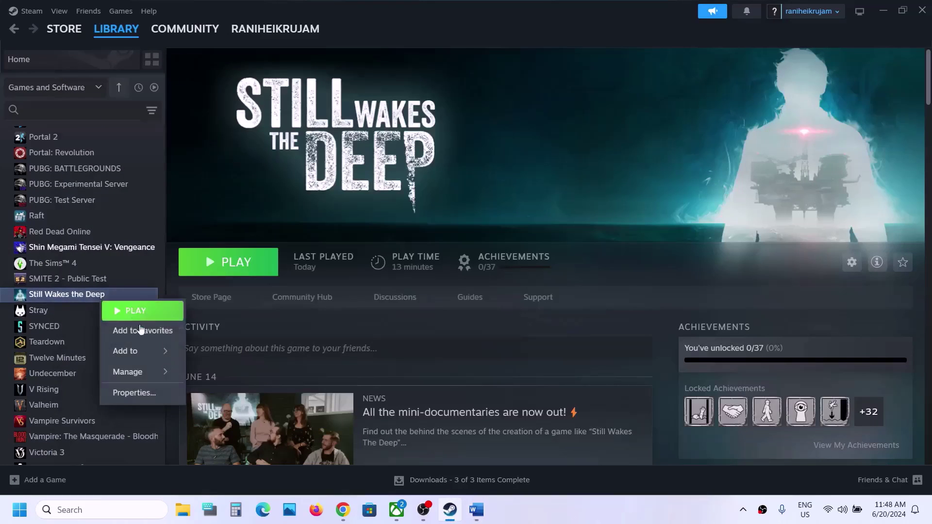
left_click(145, 393)
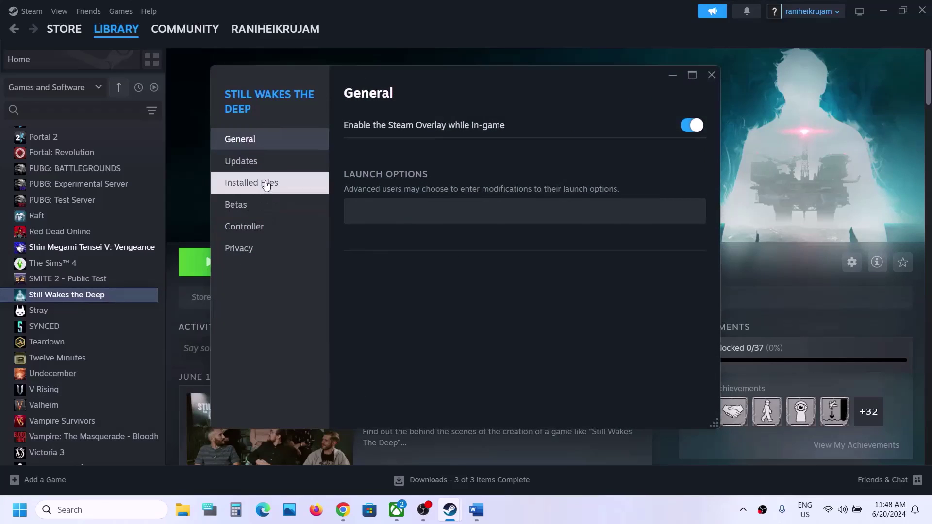
left_click(266, 185)
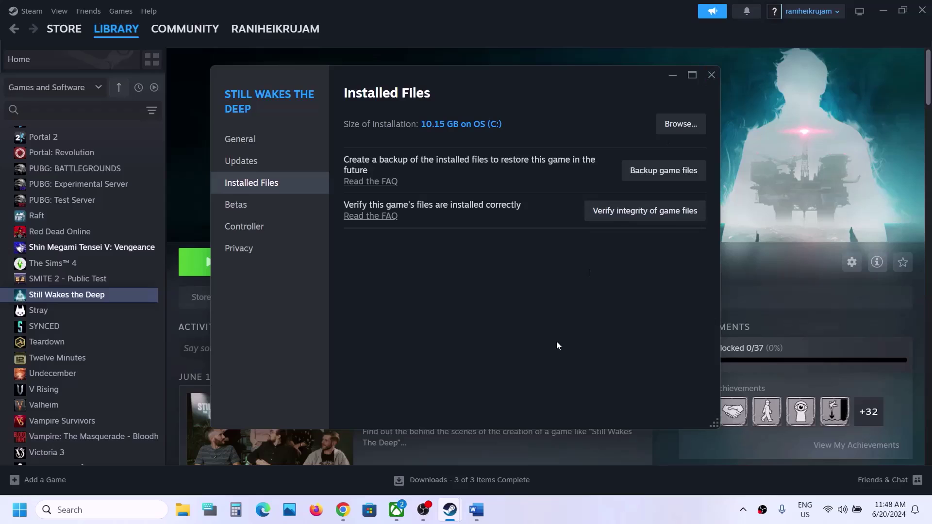
- Check Step 3 in the Word notes and set the launch options of Still Wakes the Deep in Steam to -dx11
left_click(474, 513)
scroll(364, 287, "down", 5)
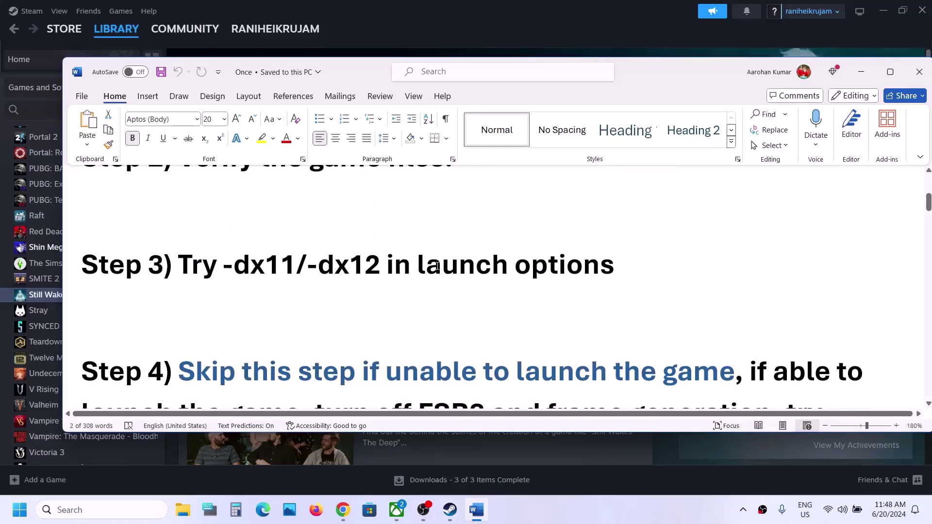
left_click(410, 24)
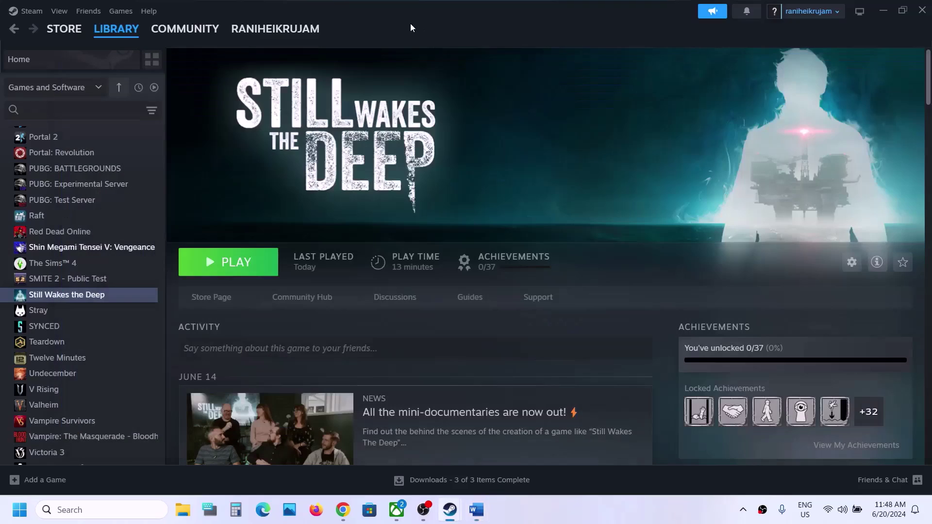
right_click(99, 303)
left_click(130, 395)
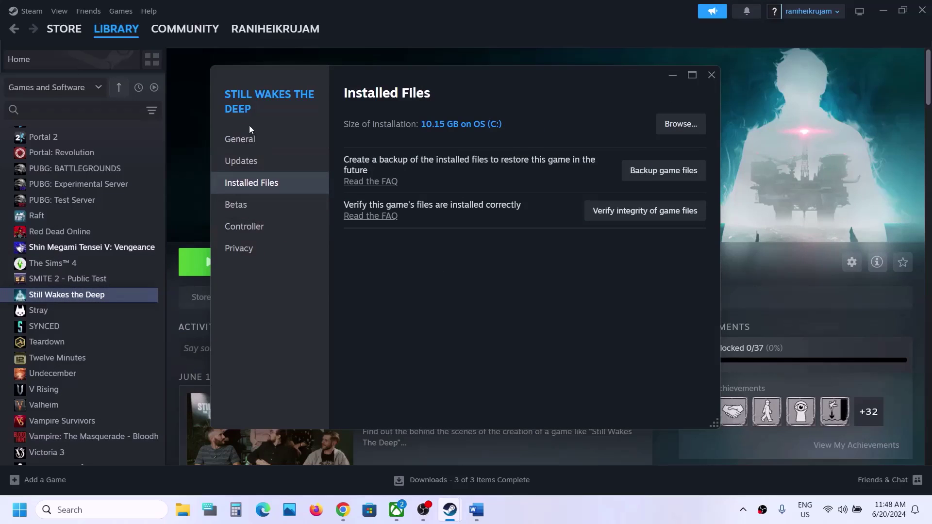
left_click(250, 139)
left_click(383, 210)
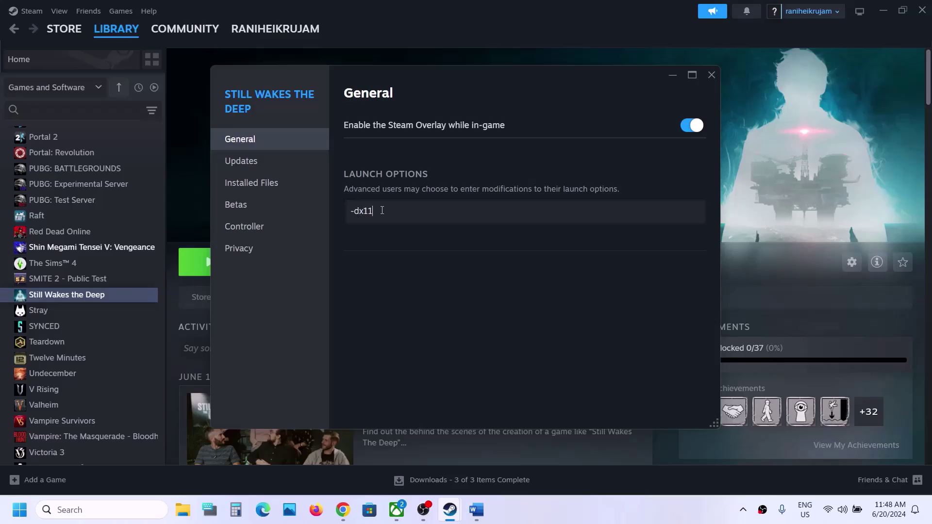
left_click(715, 78)
- Replace the launch options of Still Wakes the Deep with -dx12 and close its properties
right_click(102, 301)
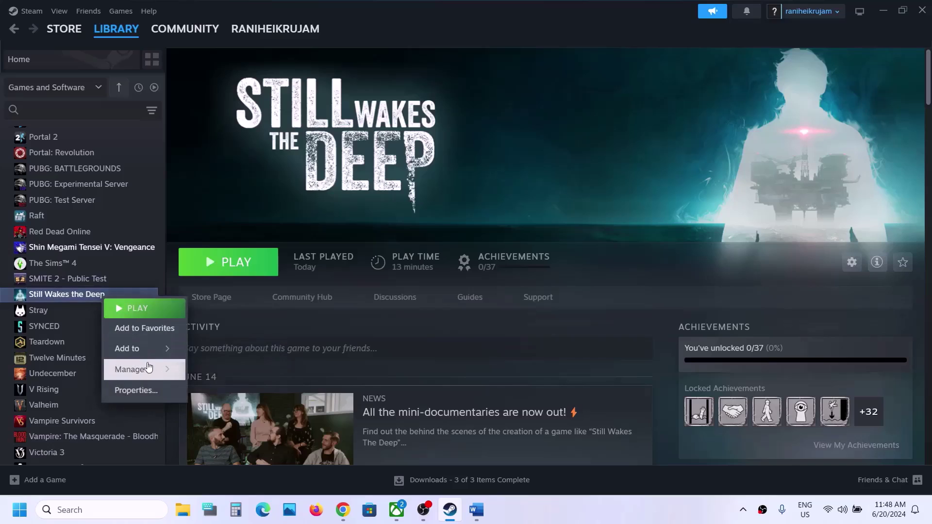
left_click(141, 390)
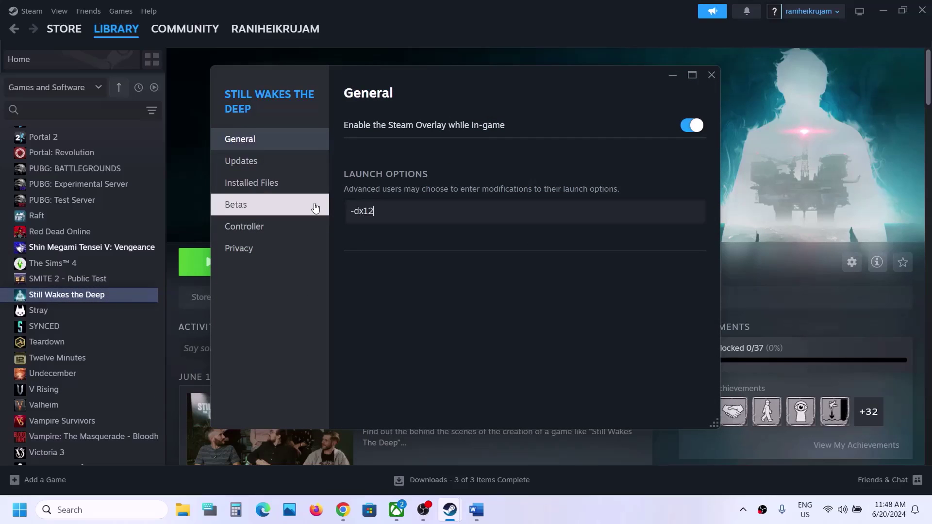
left_click(712, 75)
- Clear the launch options of Still Wakes the Deep and close its properties
right_click(111, 296)
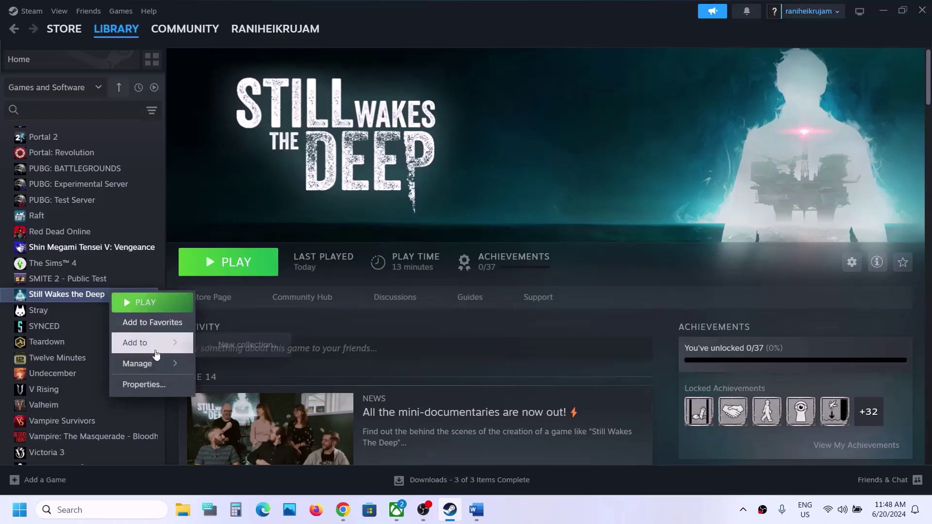
left_click(143, 384)
left_click(398, 211)
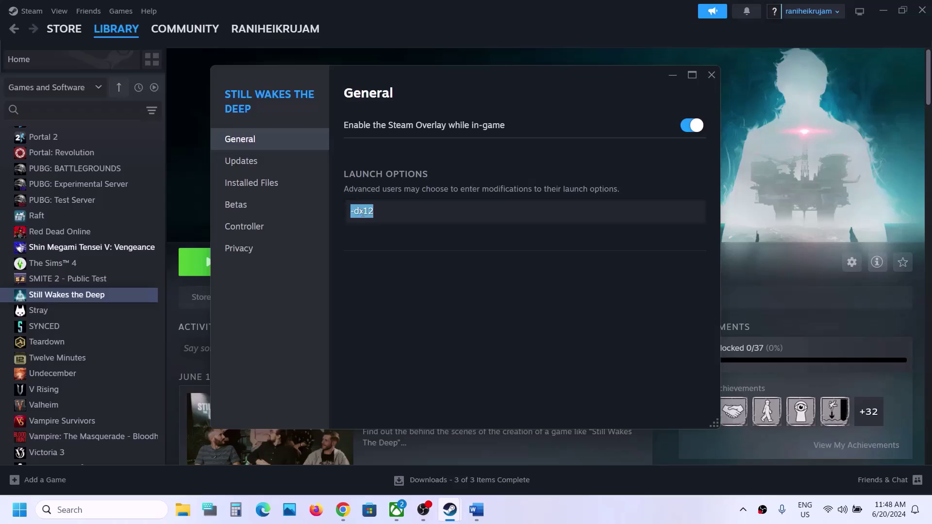
left_click(434, 279)
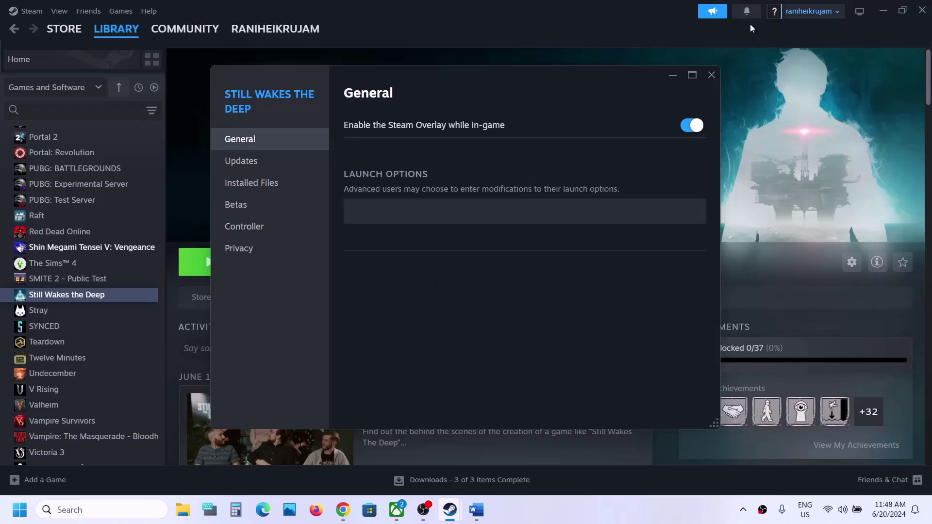
left_click(712, 75)
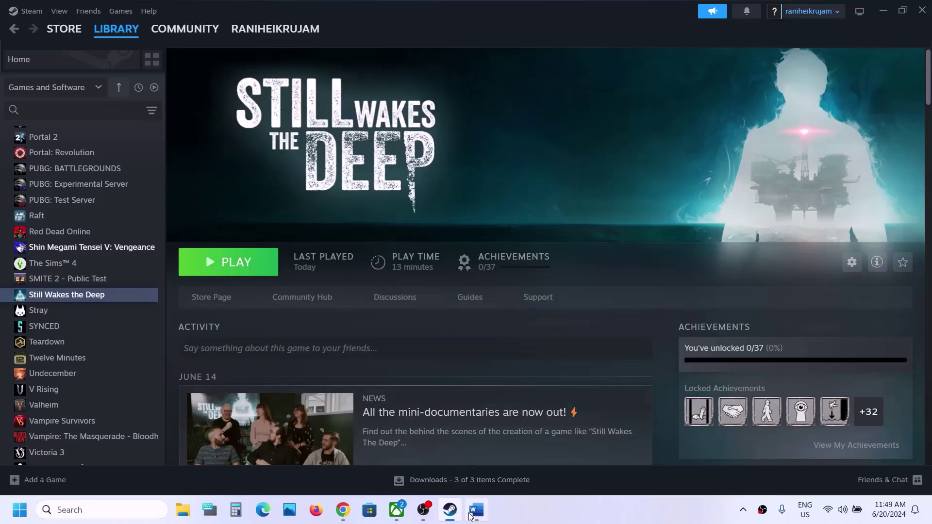
- Read Step 4 in the Word notes, highlighting its skip condition and its in-game graphics advice, and return to Steam
left_click(475, 509)
scroll(342, 301, "down", 2)
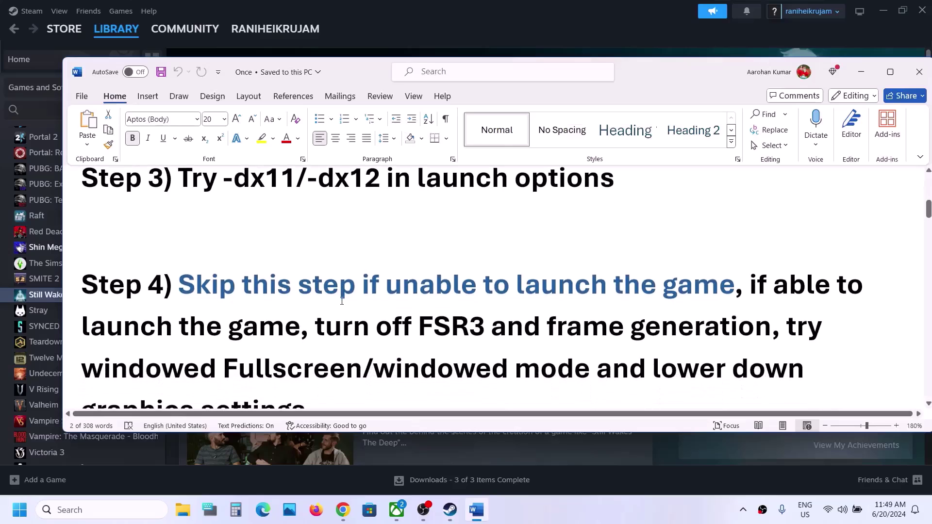
scroll(342, 301, "down", 1)
left_click_drag(182, 270, 728, 264)
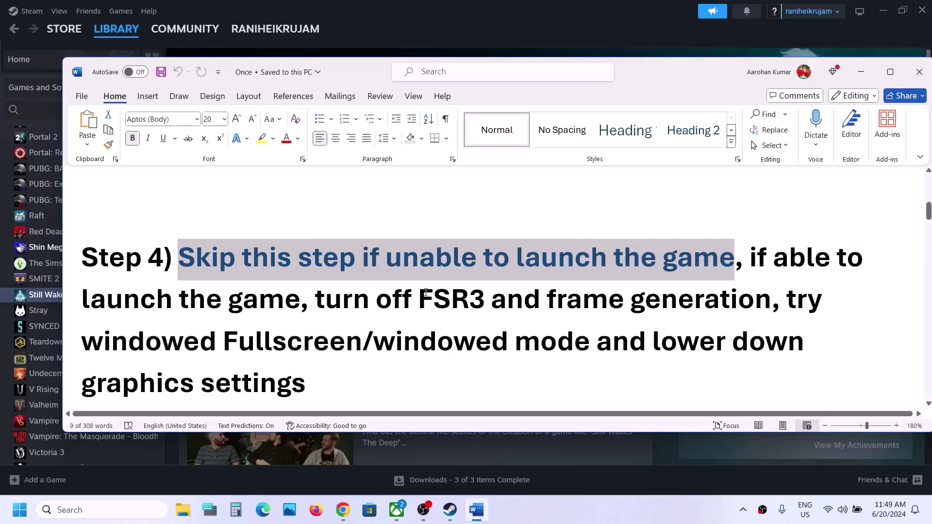
left_click_drag(751, 256, 354, 369)
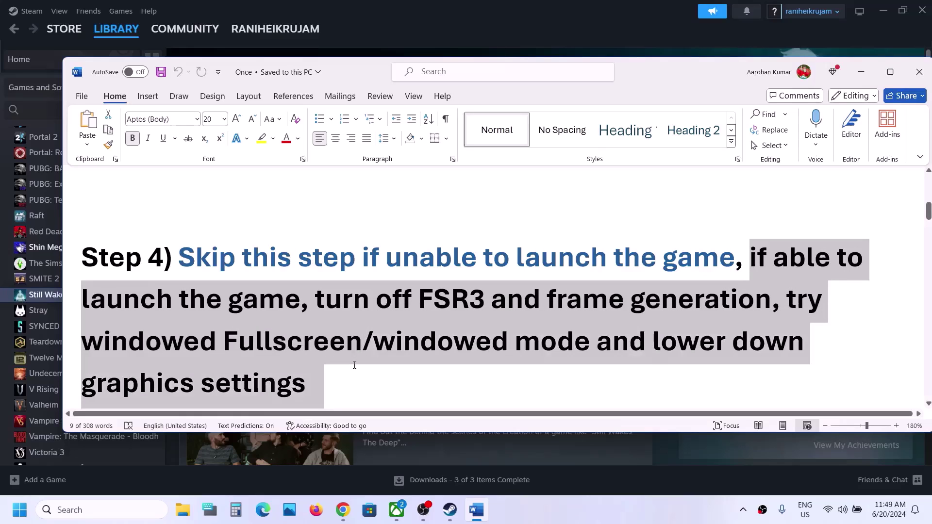
left_click(674, 448)
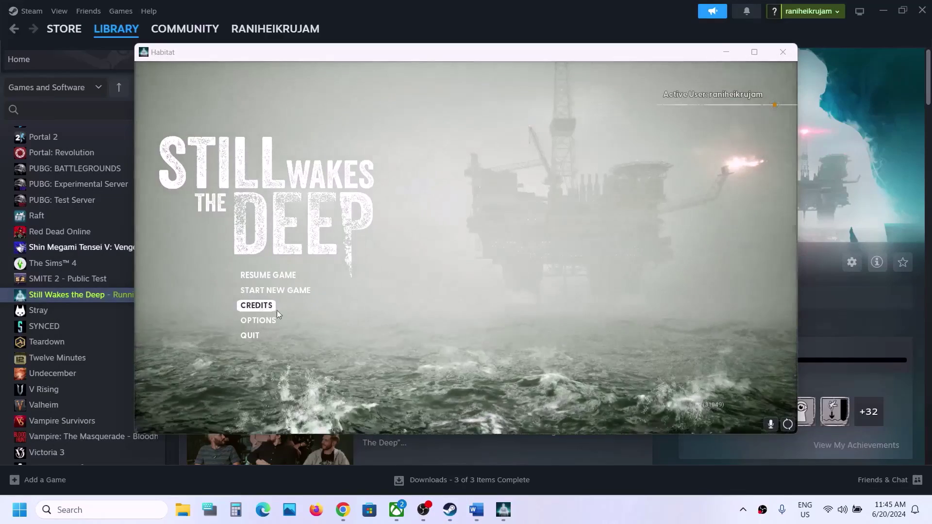
- Open the game's video options, try Fullscreen as the window mode, and set it back to Windowed
left_click(268, 320)
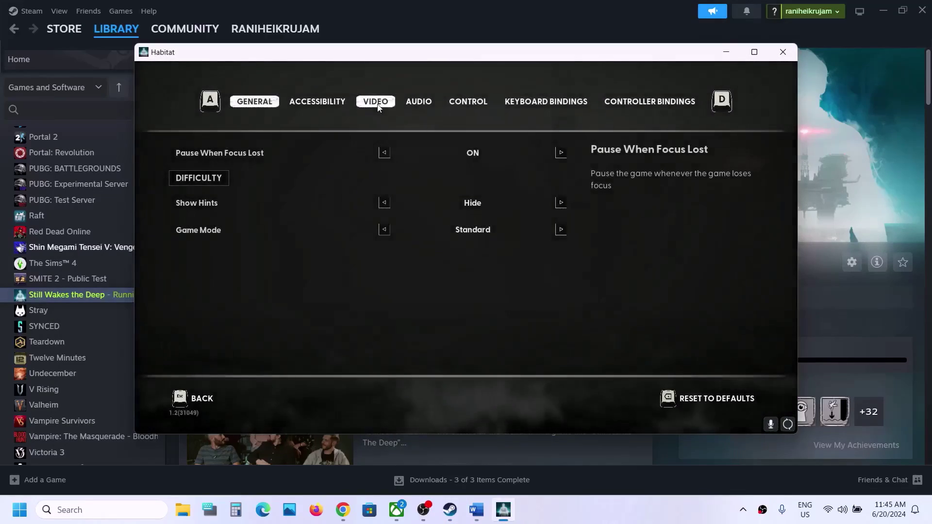
left_click(378, 102)
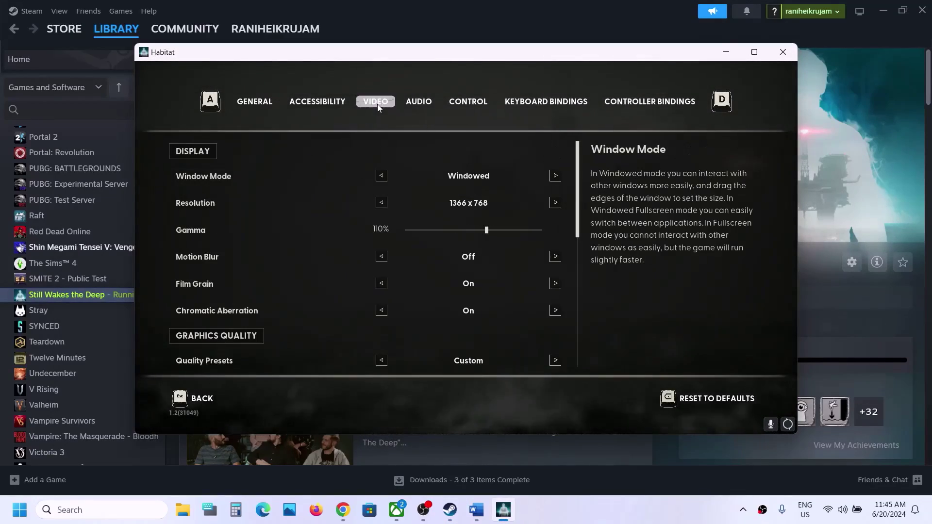
left_click(382, 175)
left_click(382, 175)
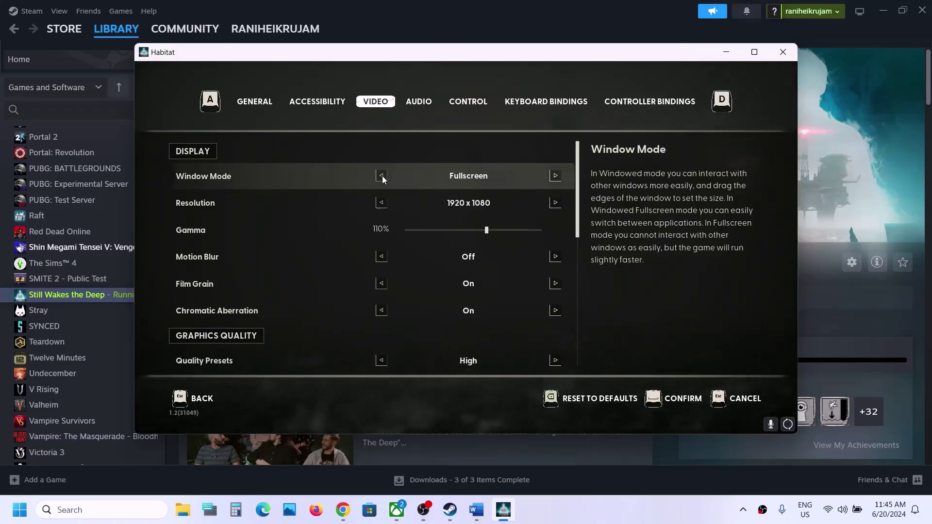
left_click(555, 176)
left_click(556, 176)
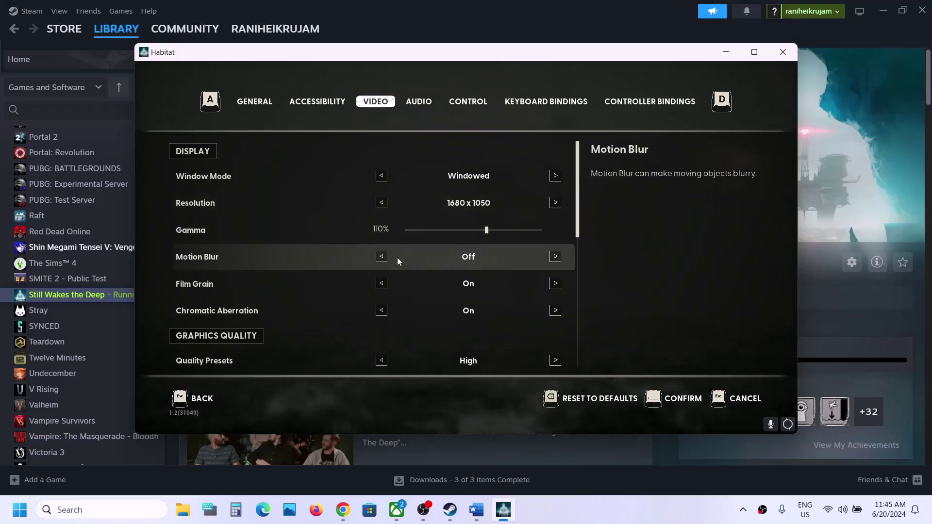
- Set the game's upscaling and super resolution to AMD FSR 3 and its quality mode to Quality
scroll(479, 270, "down", 2)
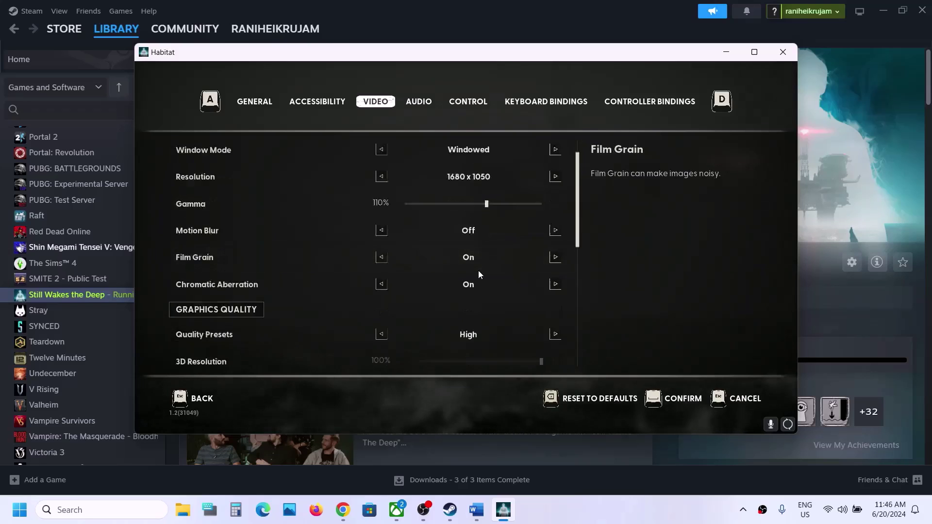
scroll(478, 270, "down", 1)
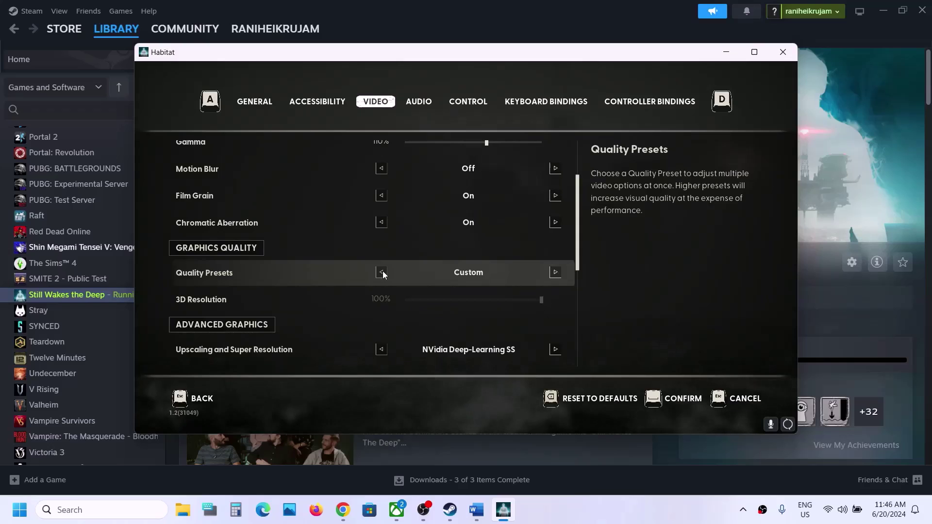
scroll(383, 271, "down", 3)
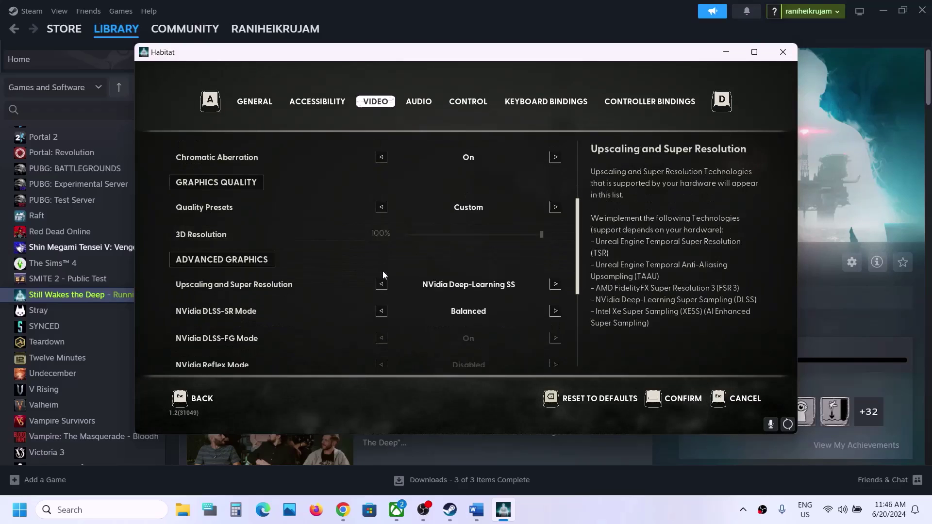
scroll(383, 271, "down", 2)
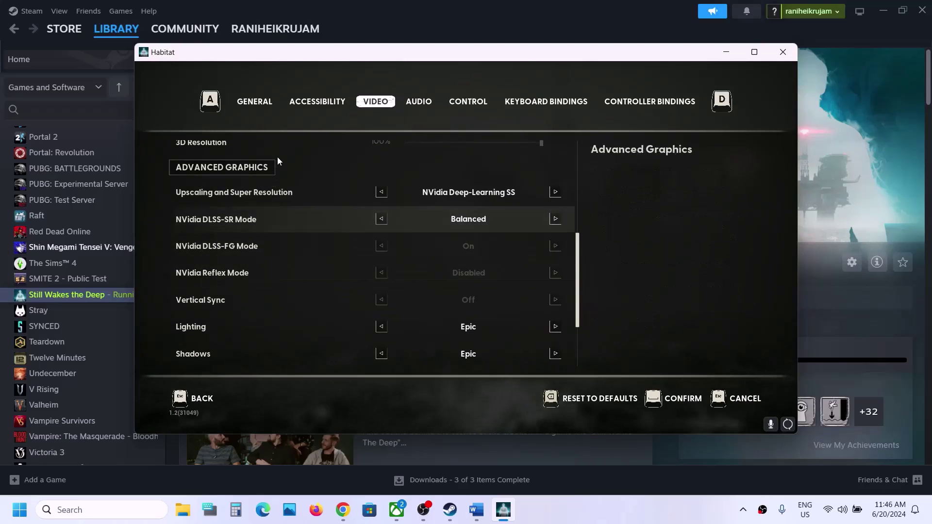
left_click(381, 193)
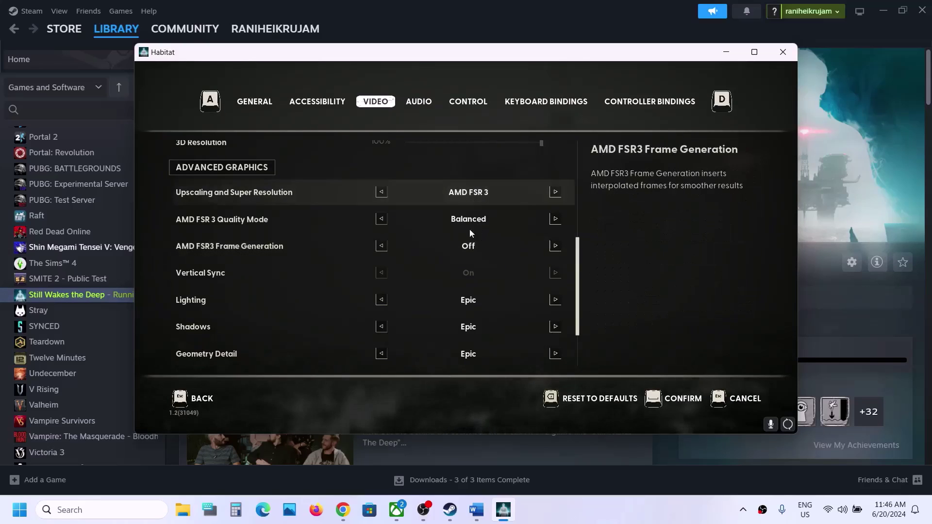
left_click(380, 220)
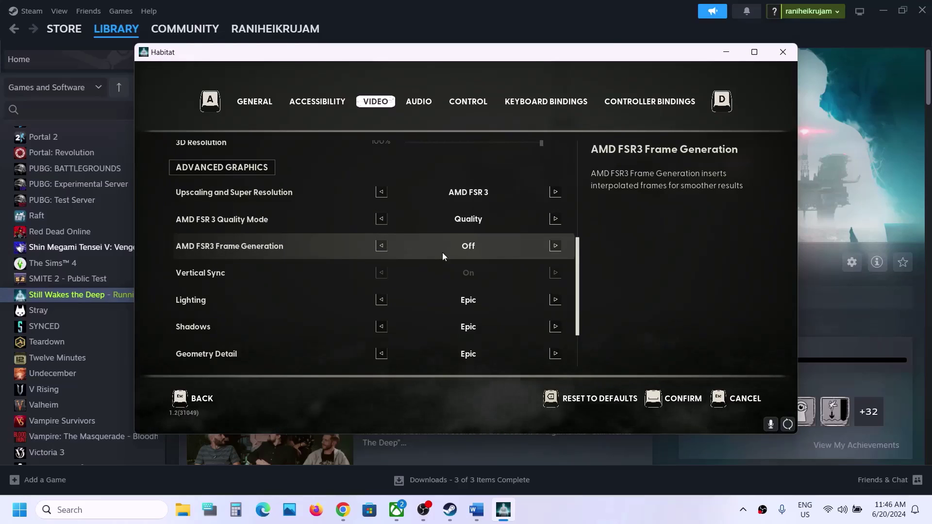
- Switch the game's upscaling and super resolution to NVidia Deep-Learning SS with the DLSS-SR mode at Quality
left_click(685, 412)
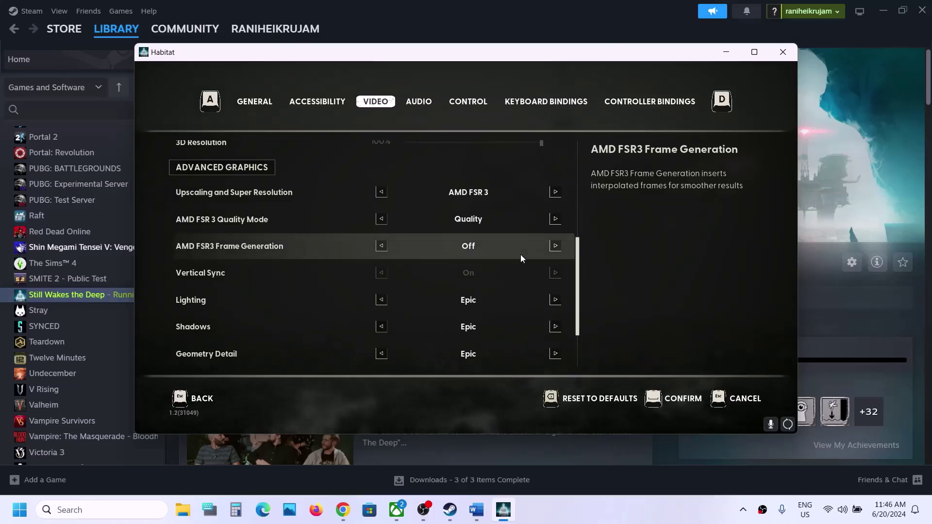
left_click(555, 192)
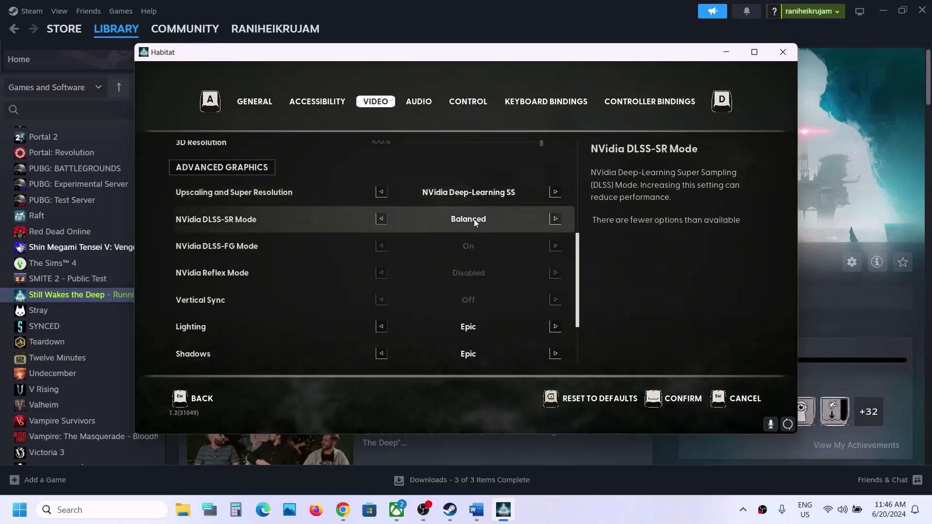
left_click(382, 219)
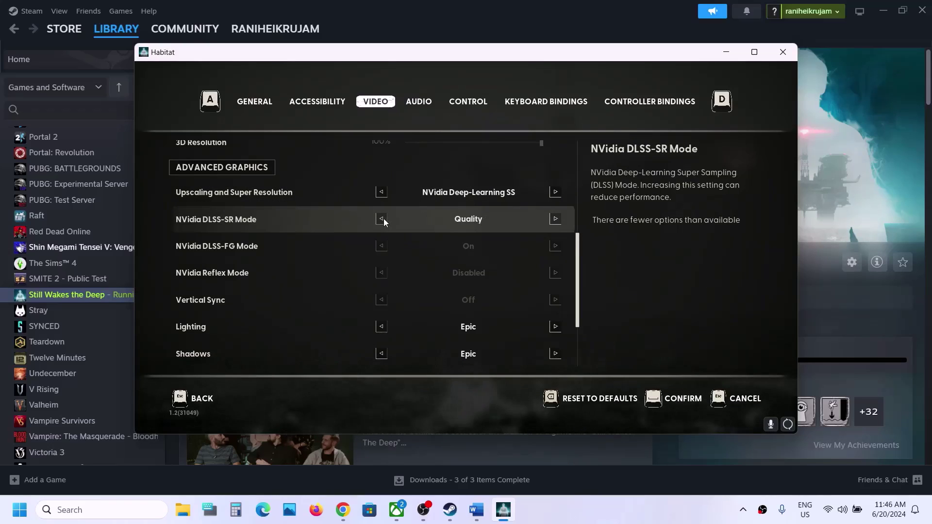
- Lower lighting, shadows, geometry detail, texture quality, visual effects and post processing to High, and apply the video changes
scroll(438, 246, "down", 4)
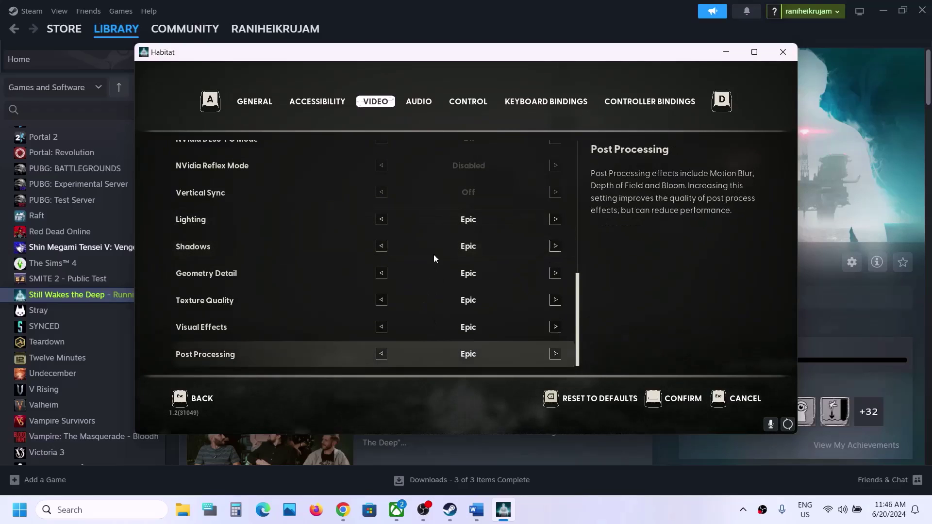
left_click(382, 218)
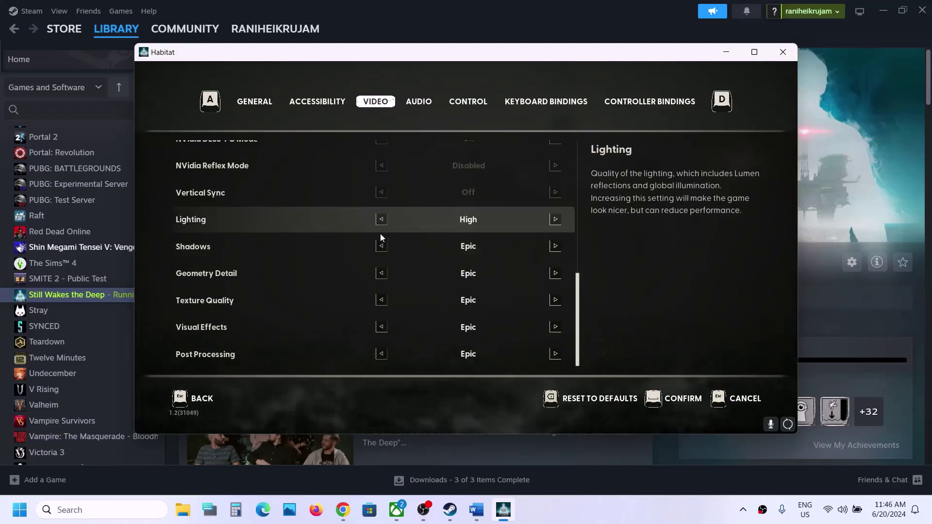
left_click(379, 246)
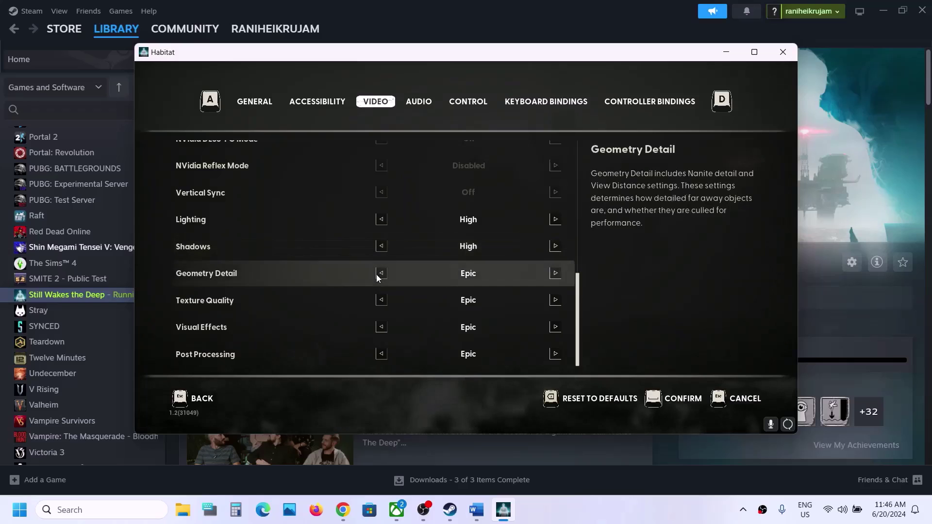
left_click(379, 273)
left_click(379, 300)
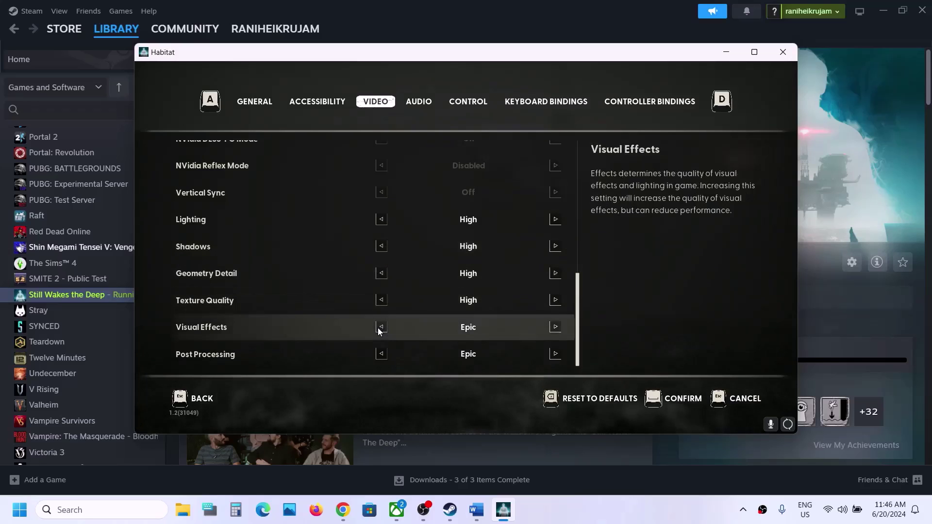
left_click(380, 328)
left_click(380, 354)
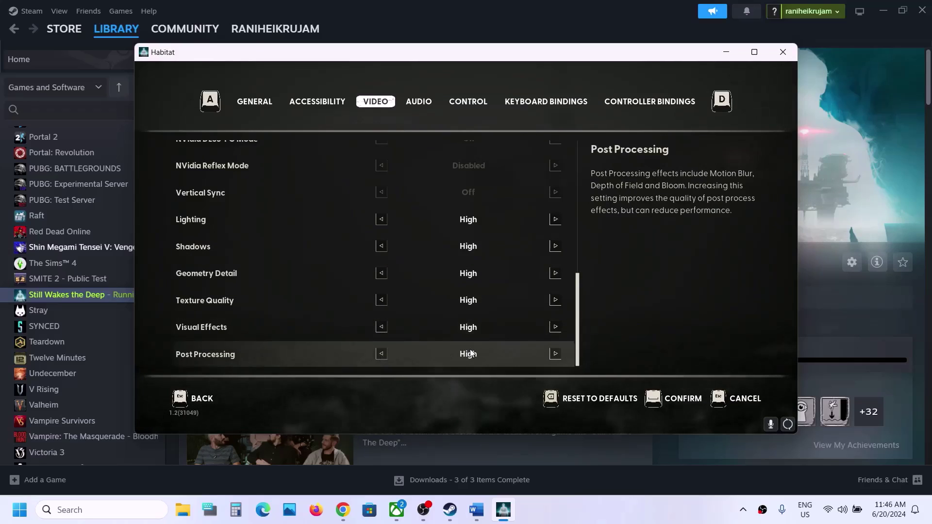
left_click(681, 397)
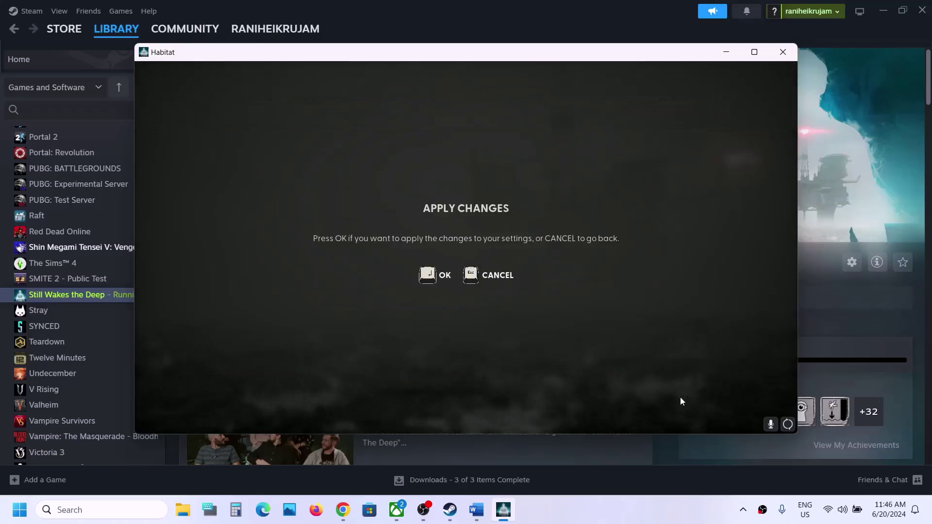
left_click(437, 275)
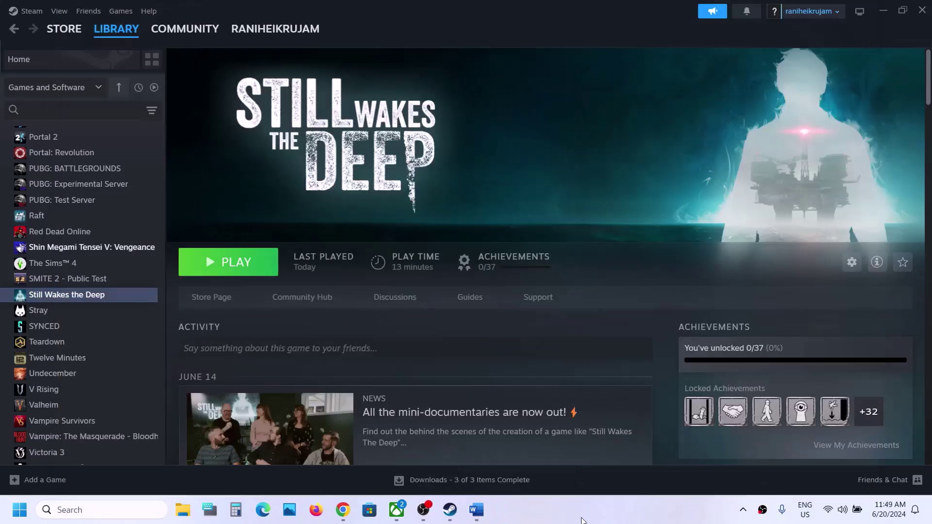
- Read Step 5 in the Word notes, highlighting its advice on running the game as administrator, and return to Steam
left_click(487, 515)
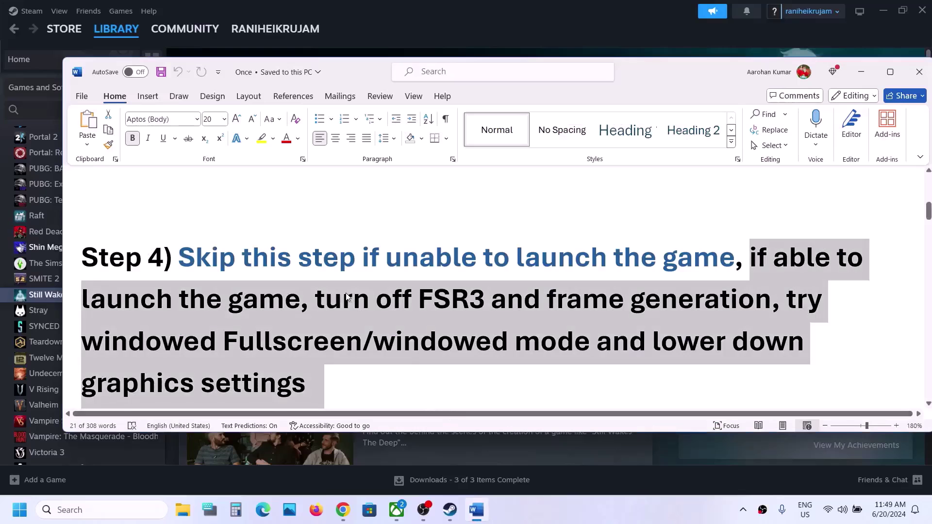
scroll(348, 291, "down", 5)
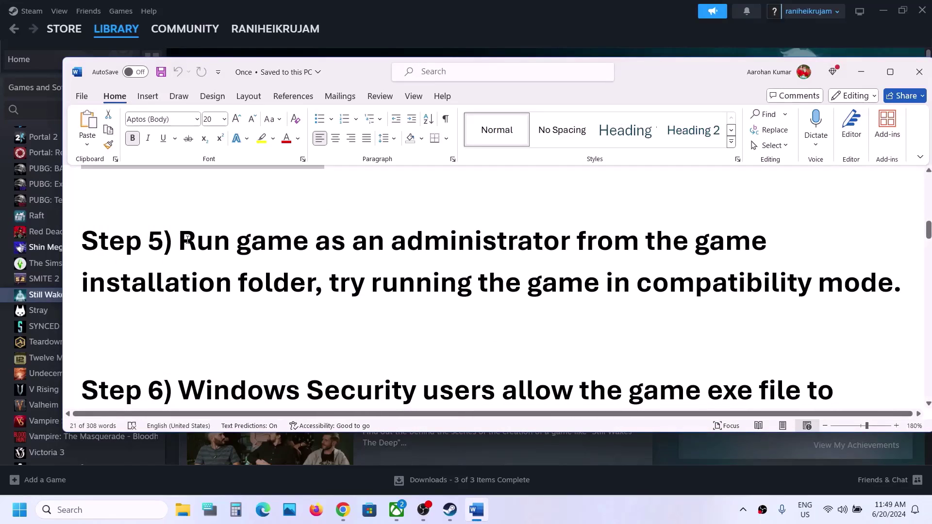
left_click_drag(187, 240, 317, 284)
left_click(430, 27)
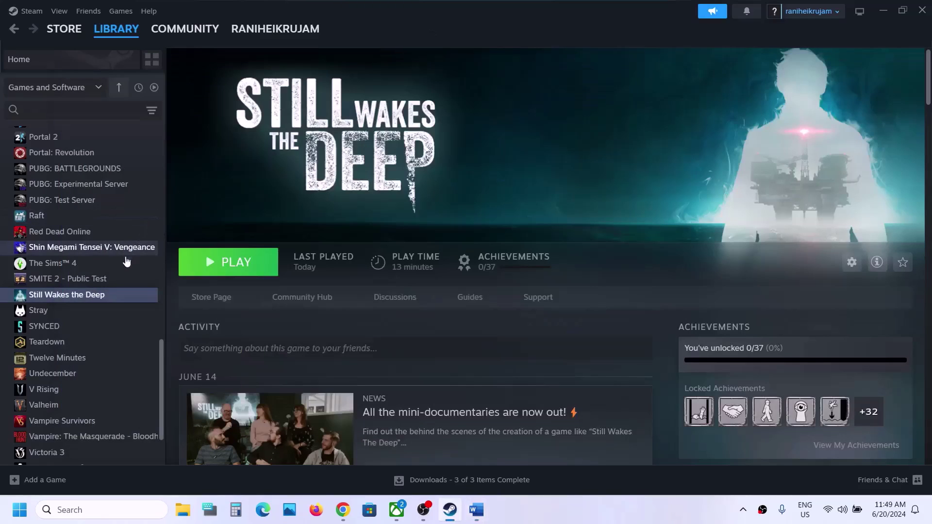
- Open the local installation folder of Still Wakes the Deep from the Steam library
right_click(88, 296)
mouse_move(121, 372)
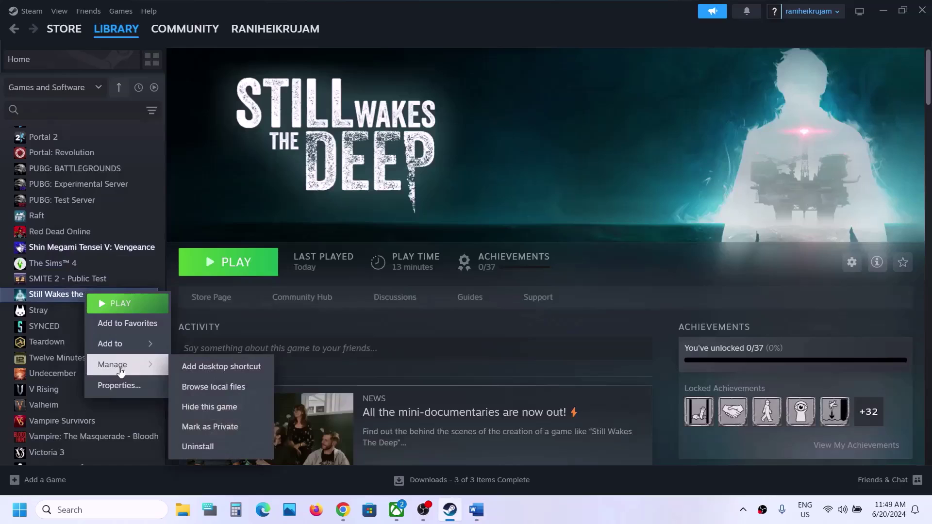
left_click(223, 393)
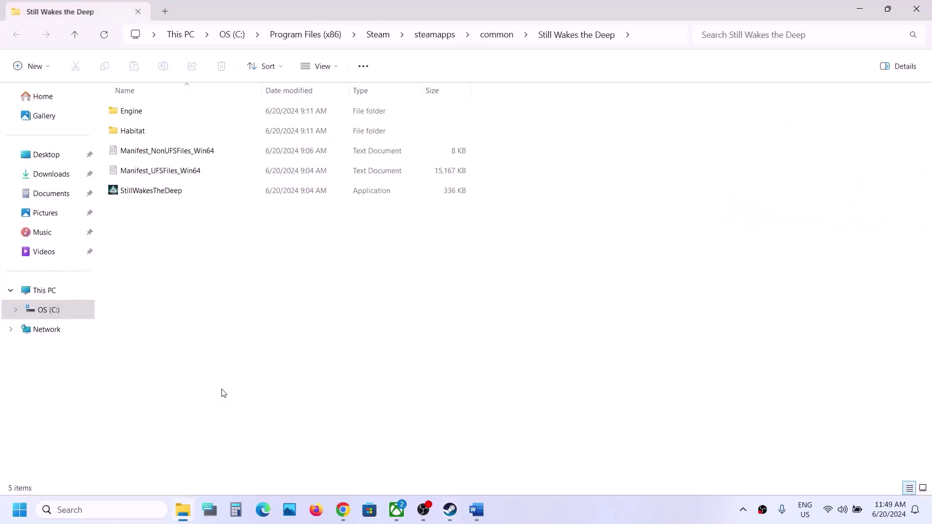
- Set the StillWakesTheDeep application in the game's main folder to run as an administrator and save its properties
right_click(149, 191)
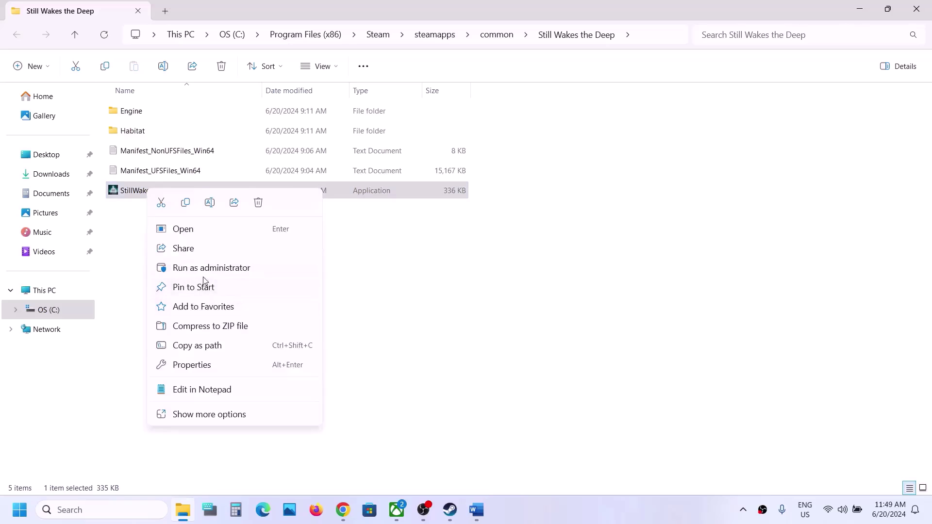
left_click(208, 368)
left_click(212, 191)
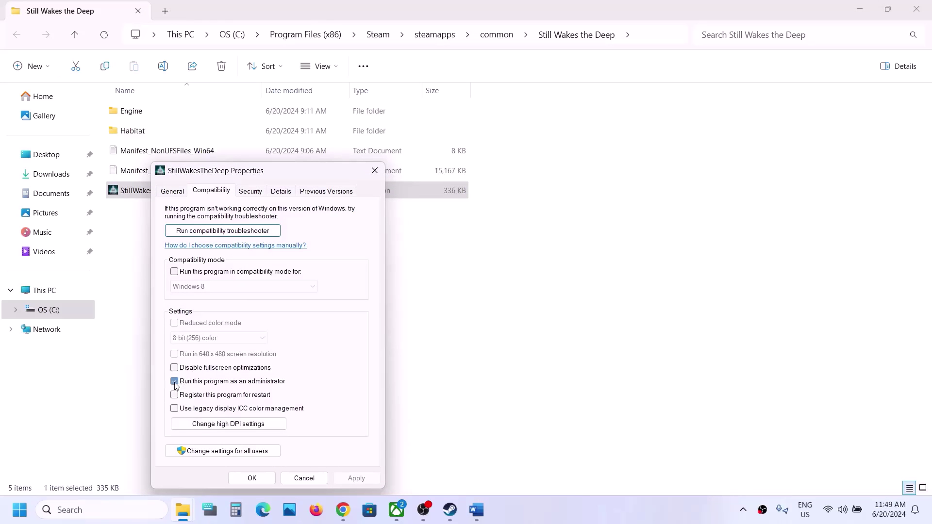
left_click(362, 477)
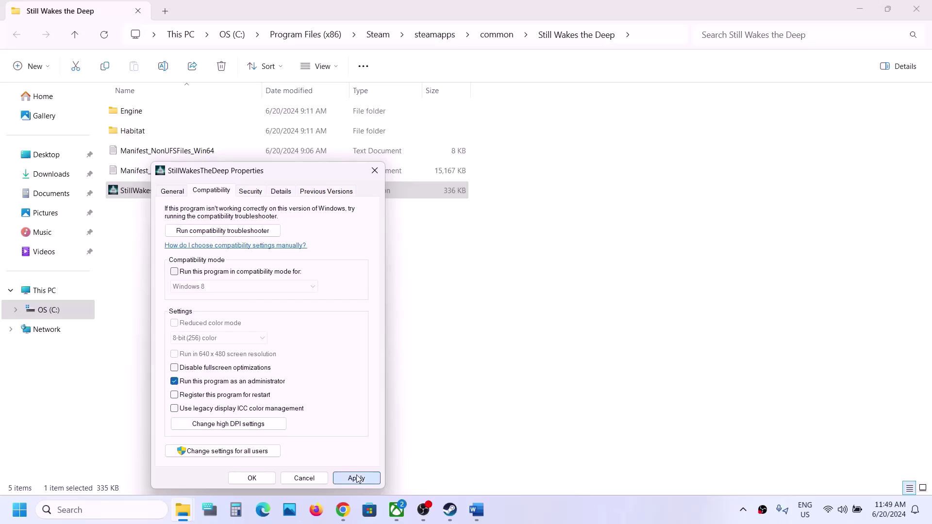
left_click(252, 478)
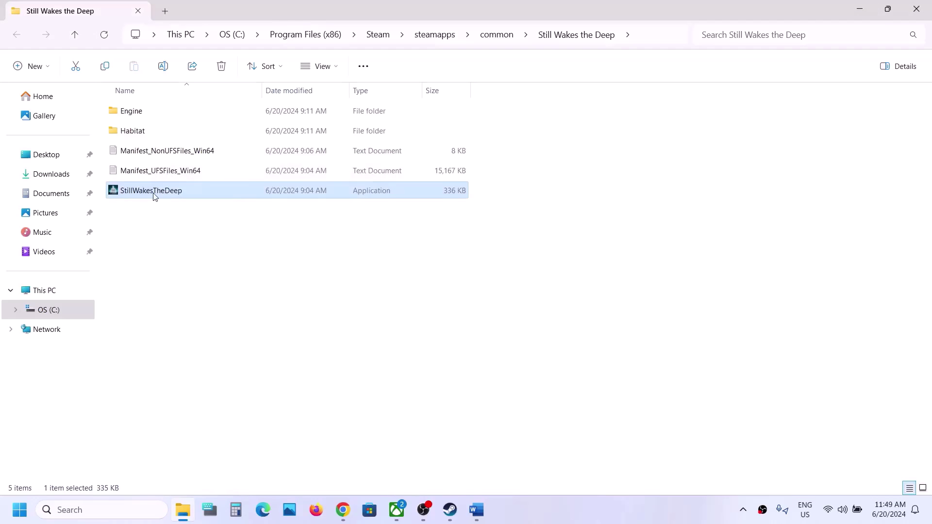
- Enable compatibility mode for Windows 8 on the StillWakesTheDeep application and save its properties
right_click(155, 196)
left_click(206, 372)
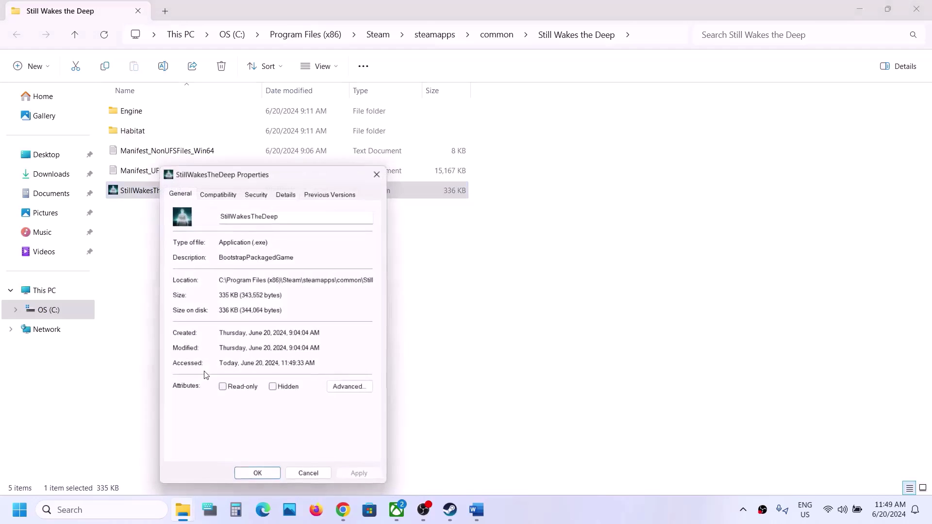
left_click(221, 193)
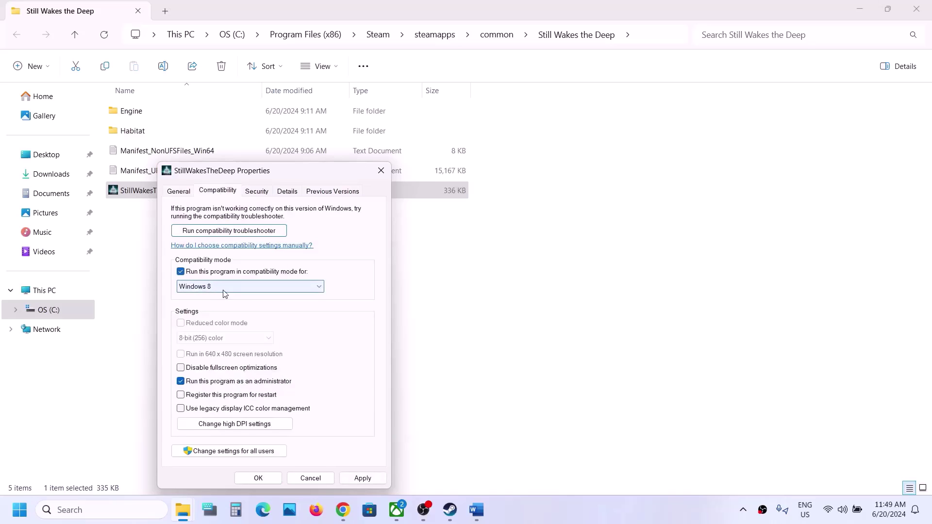
left_click(363, 478)
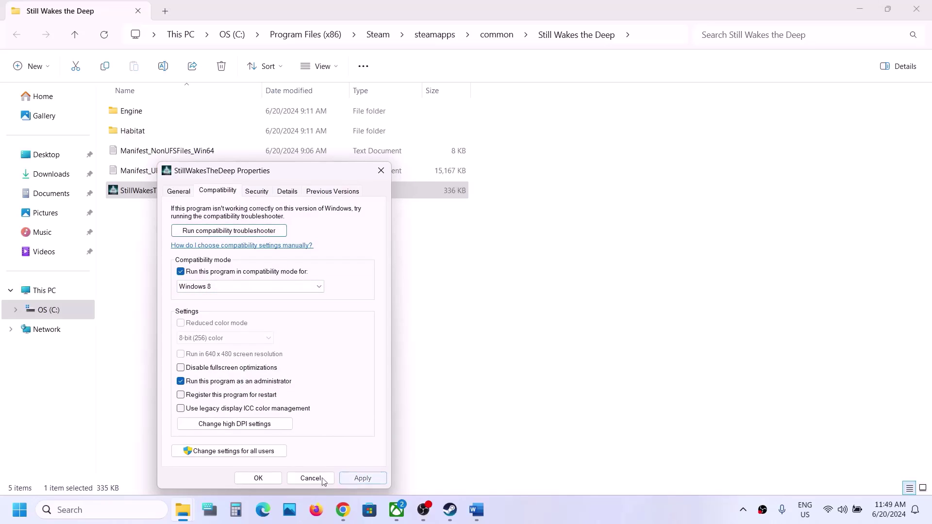
left_click(255, 479)
- Change the StillWakesTheDeep application's compatibility mode to Windows 7 and save its properties
right_click(135, 195)
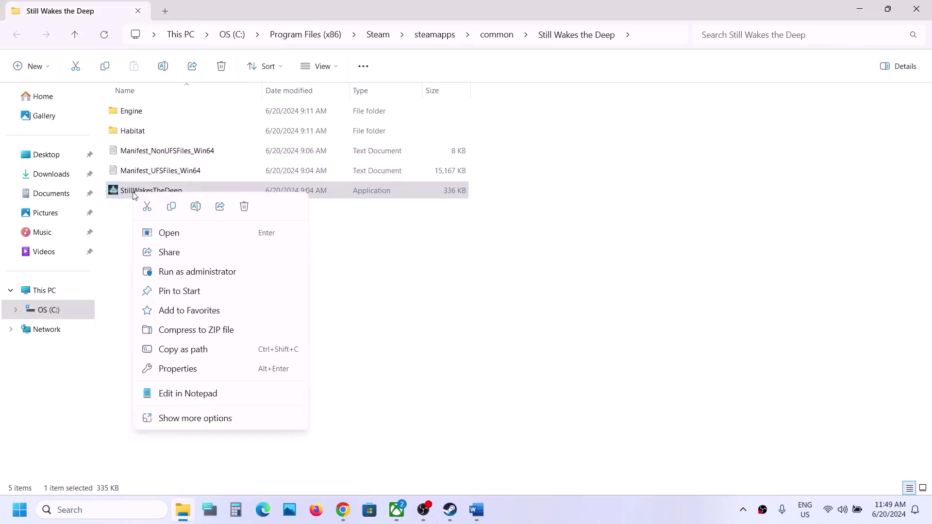
left_click(177, 369)
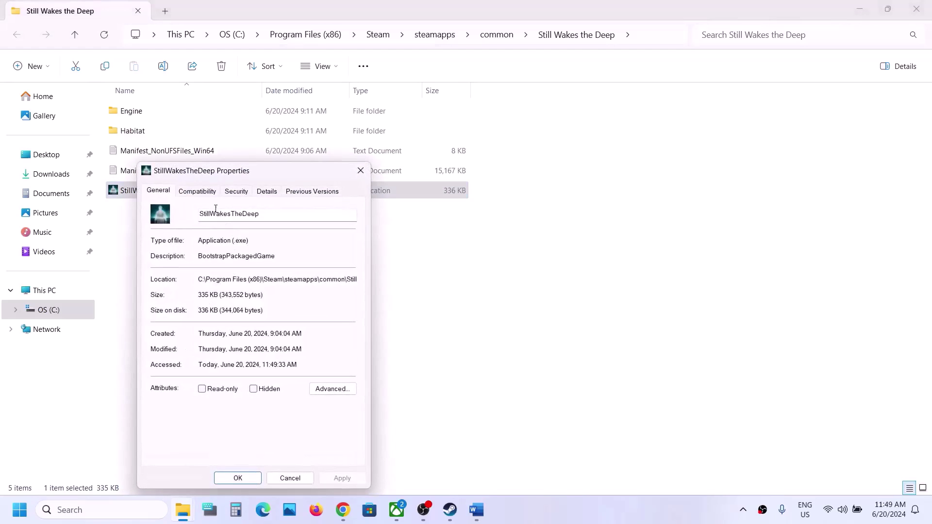
left_click(199, 191)
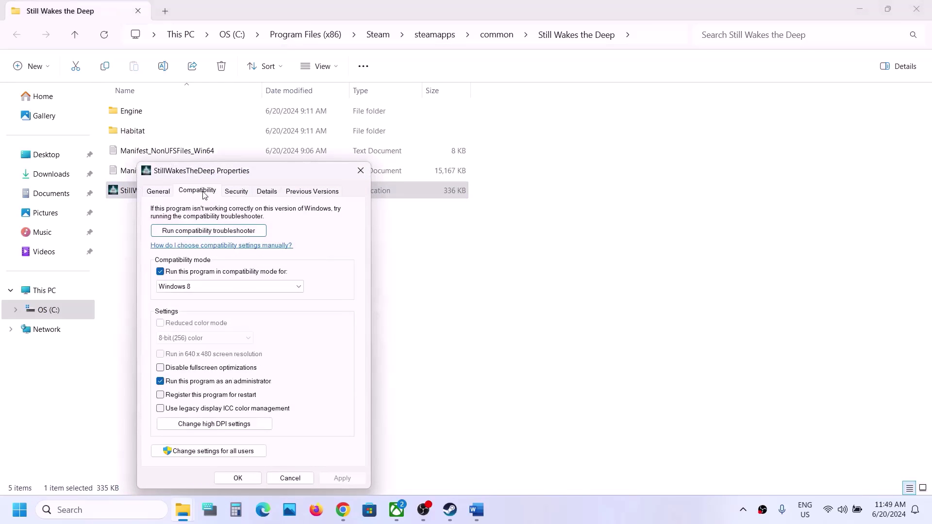
left_click(228, 288)
left_click(190, 321)
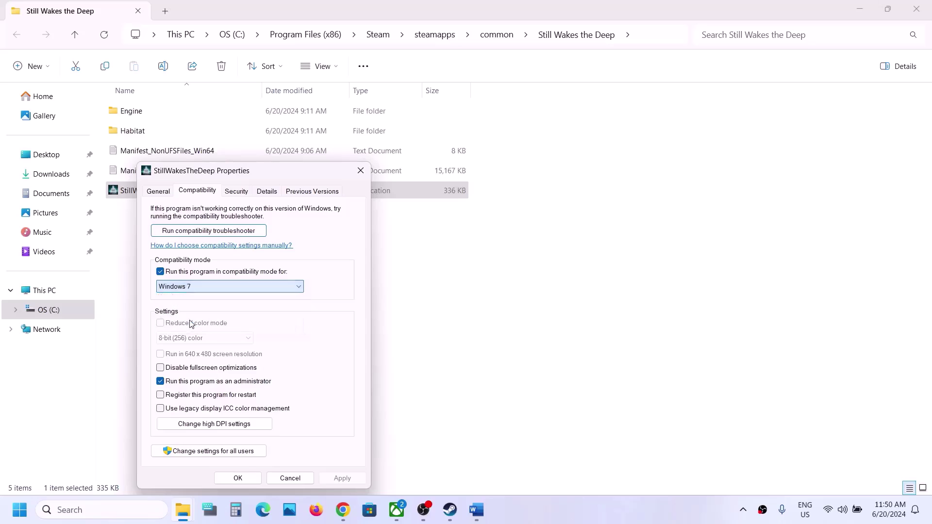
left_click(336, 479)
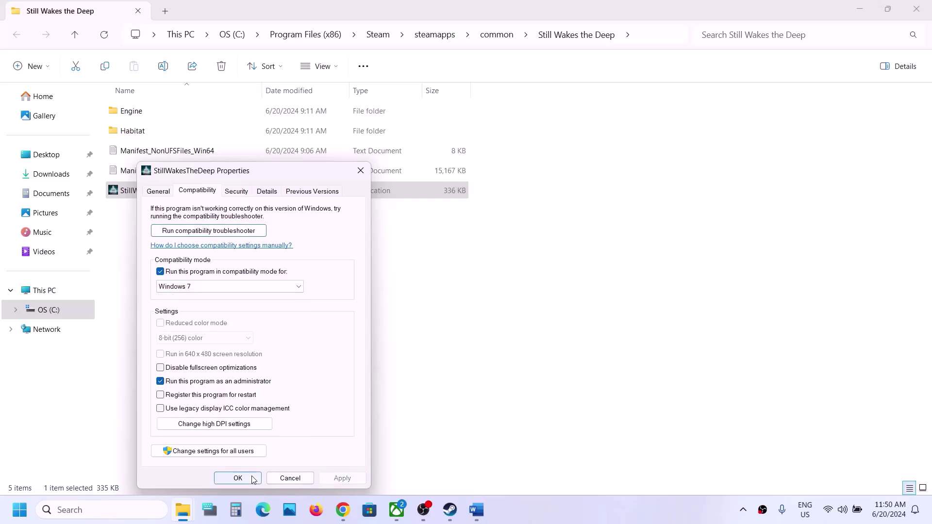
left_click(238, 479)
- Disable fullscreen optimizations for the StillWakesTheDeep application and save its properties
right_click(182, 194)
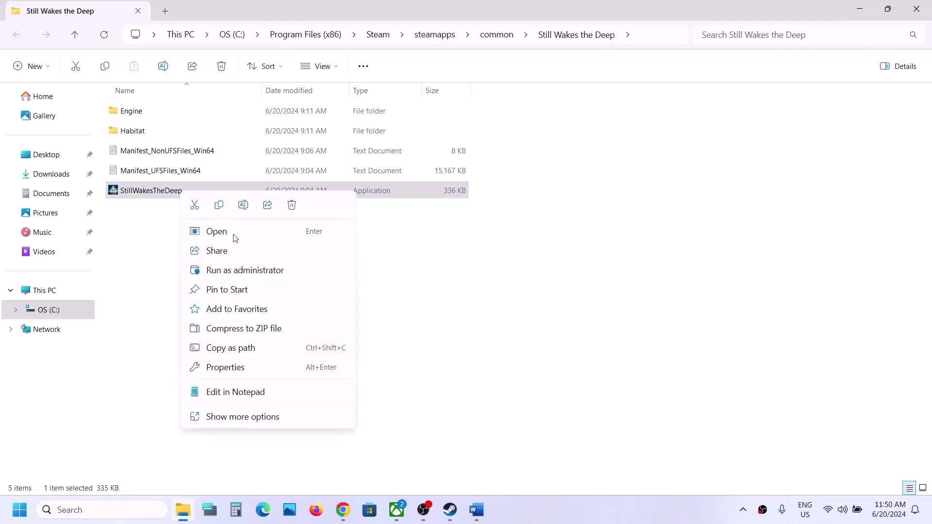
left_click(237, 371)
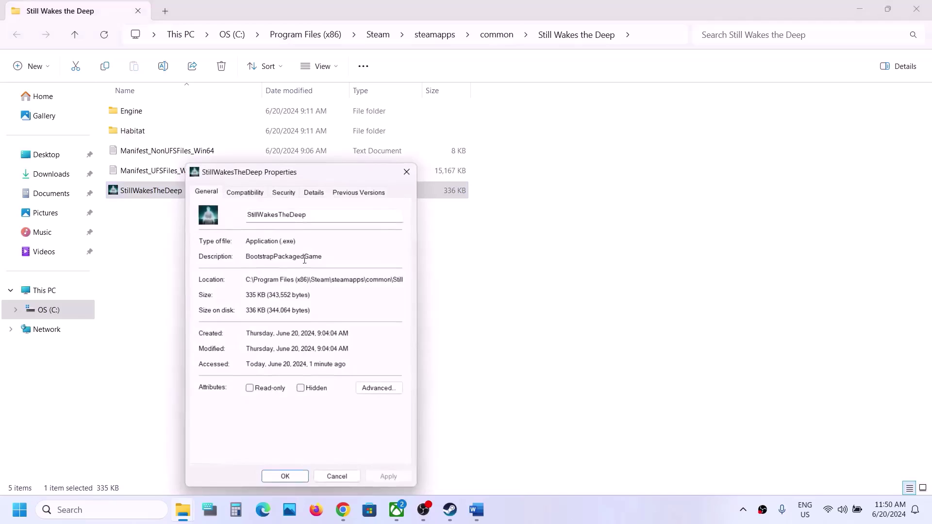
left_click(247, 192)
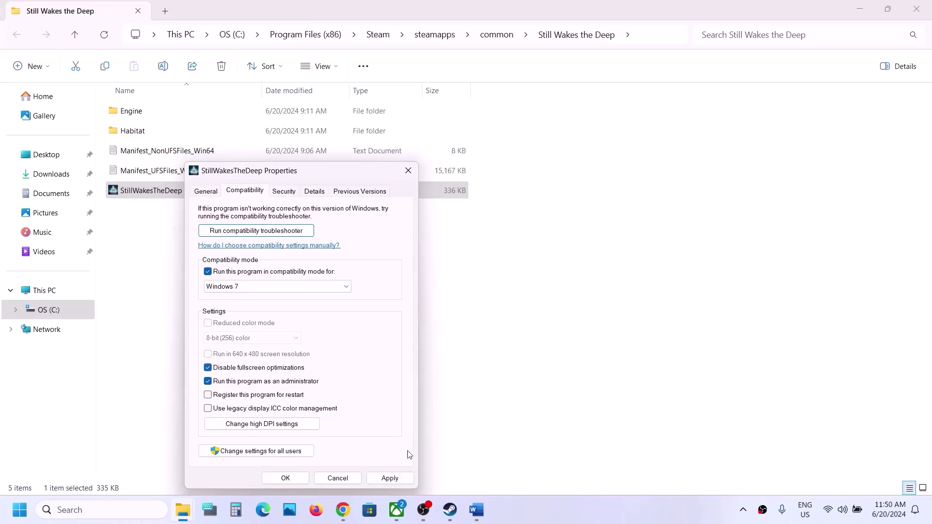
left_click(389, 478)
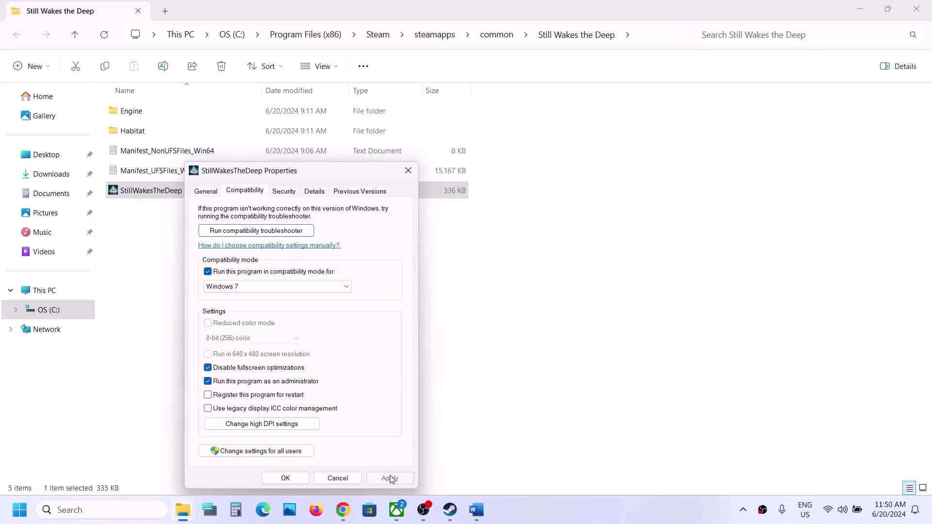
left_click(301, 479)
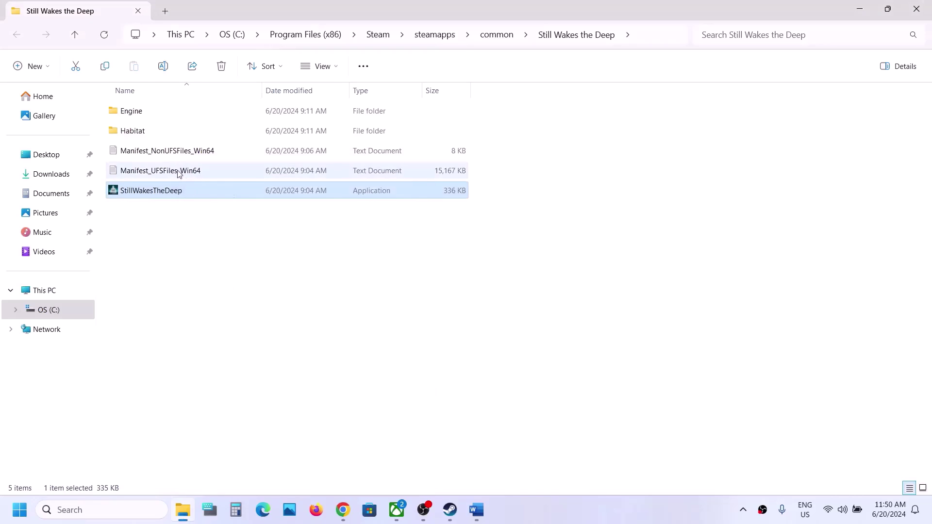
- Open the Win64 folder inside the game's Habitat and Binaries folders
left_click(149, 136)
double_click(156, 137)
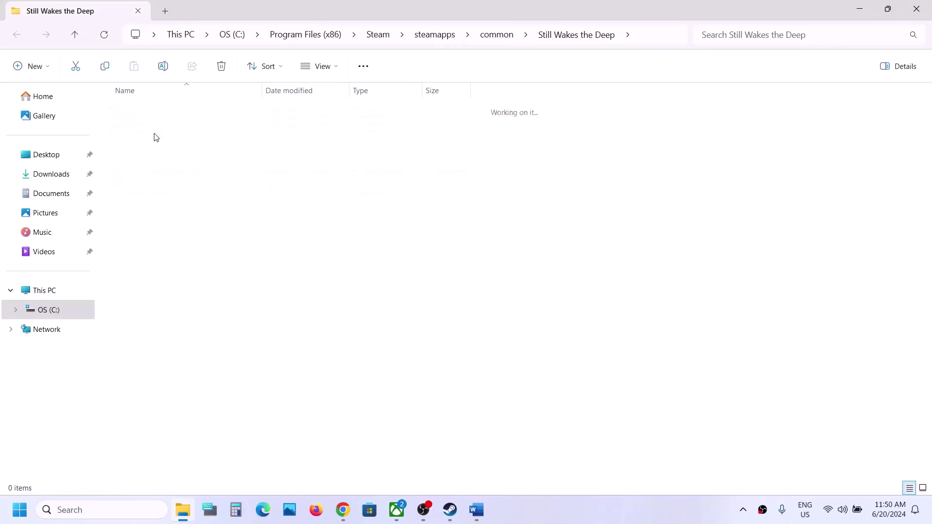
left_click(144, 117)
double_click(144, 117)
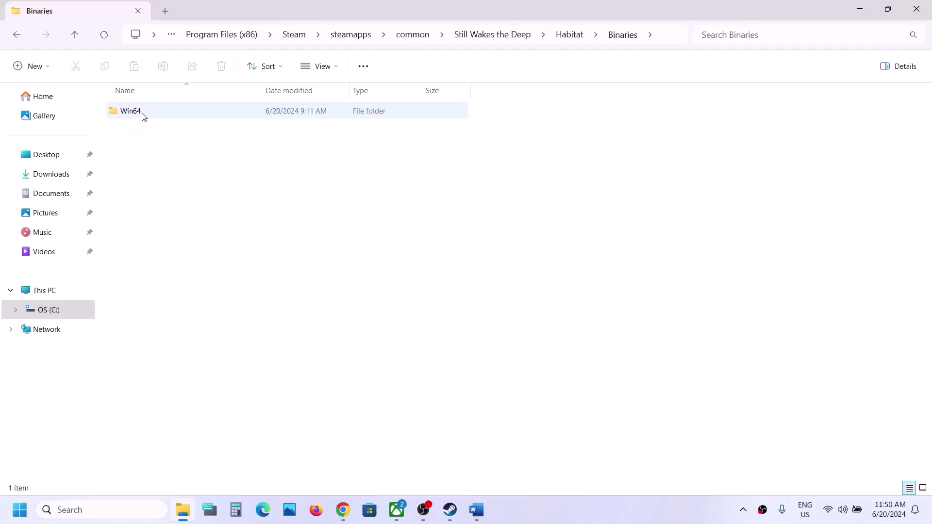
double_click(141, 114)
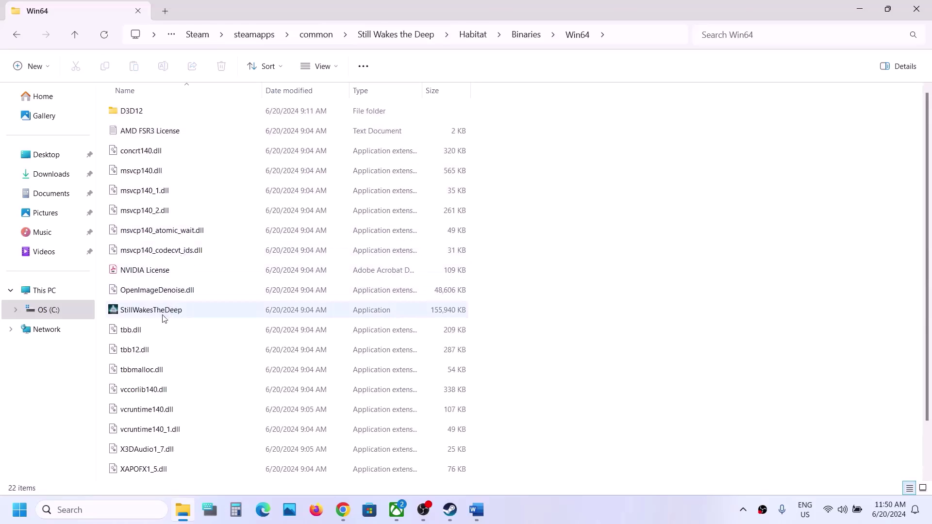
- Set the StillWakesTheDeep application in Win64 to run as administrator and in compatibility mode for Windows 8
left_click(162, 321)
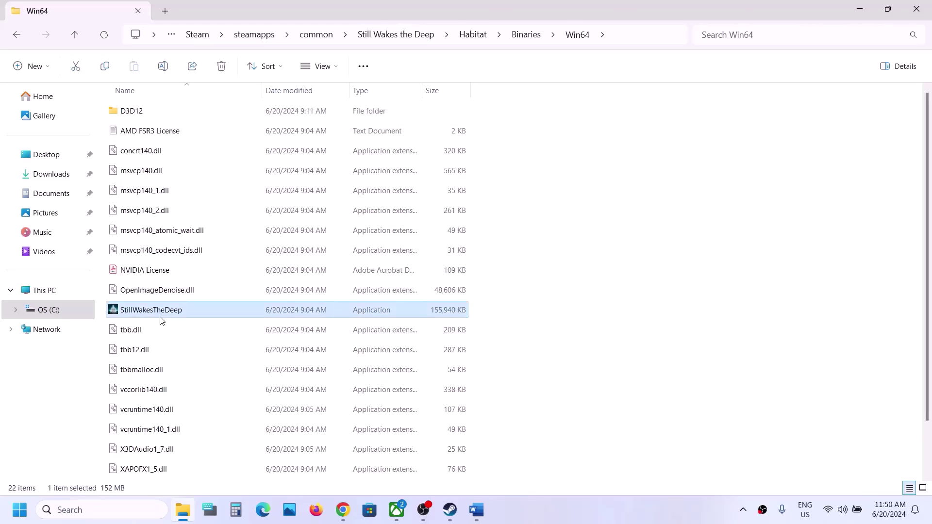
right_click(189, 316)
left_click(241, 250)
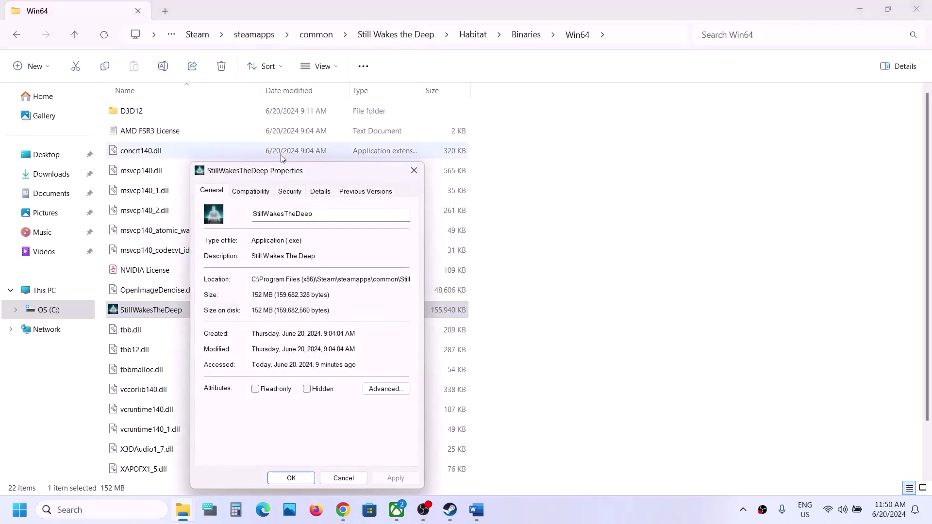
left_click(249, 189)
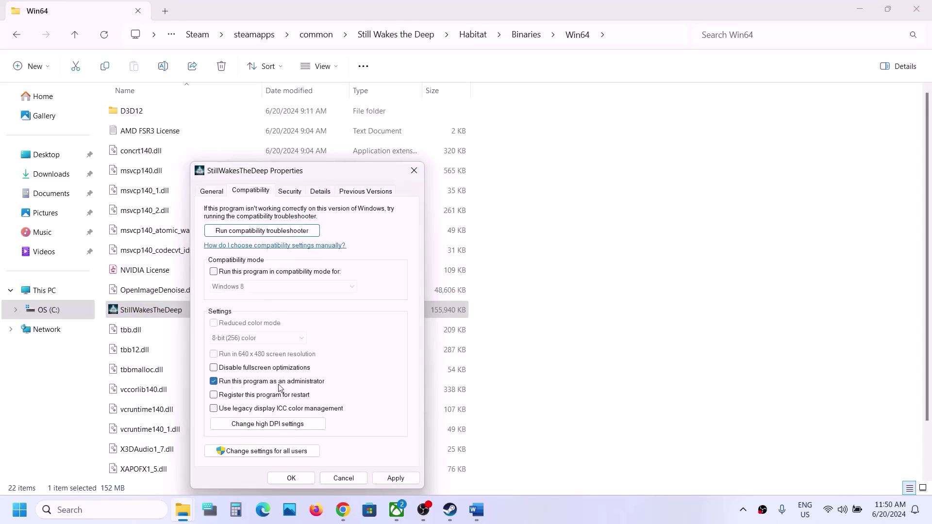
left_click(381, 478)
left_click(214, 273)
left_click(402, 483)
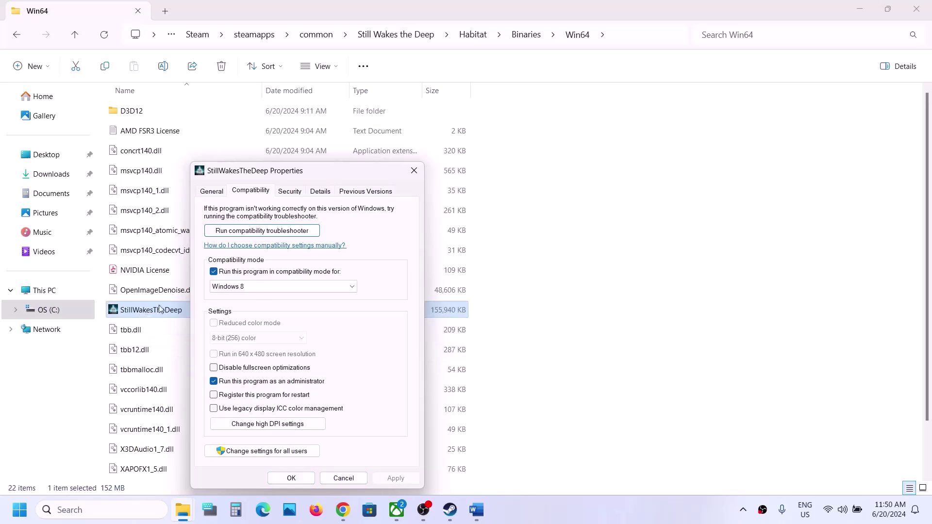
- Change the application's compatibility mode to Windows 7, disable fullscreen optimizations, and save its properties
left_click(260, 287)
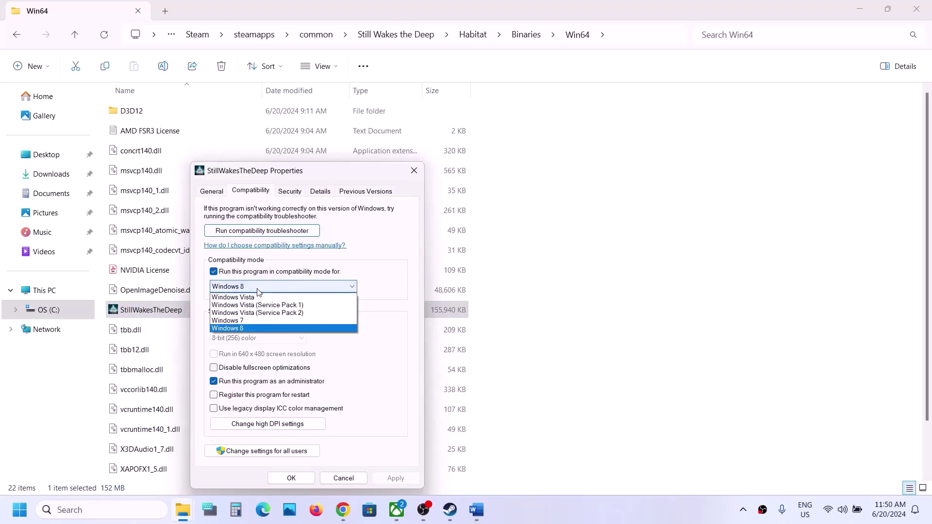
left_click(241, 320)
left_click(402, 482)
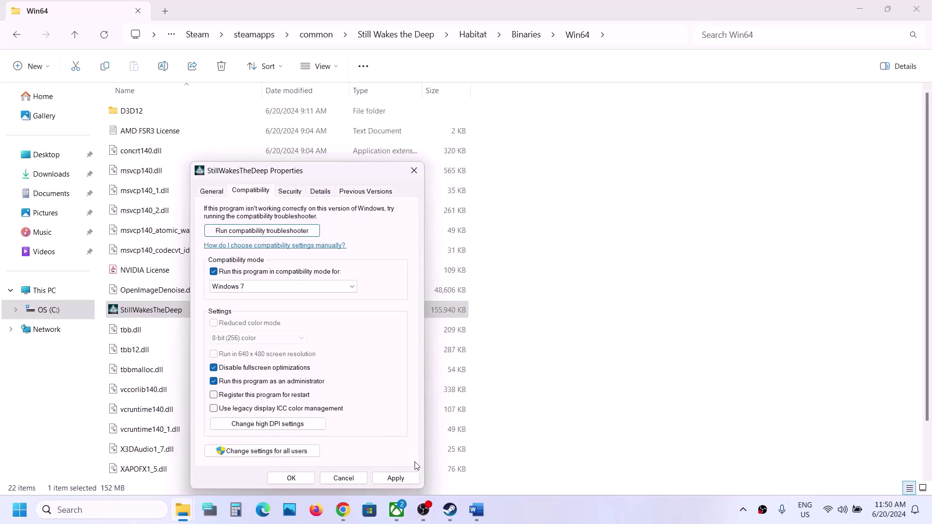
left_click(396, 479)
left_click(302, 479)
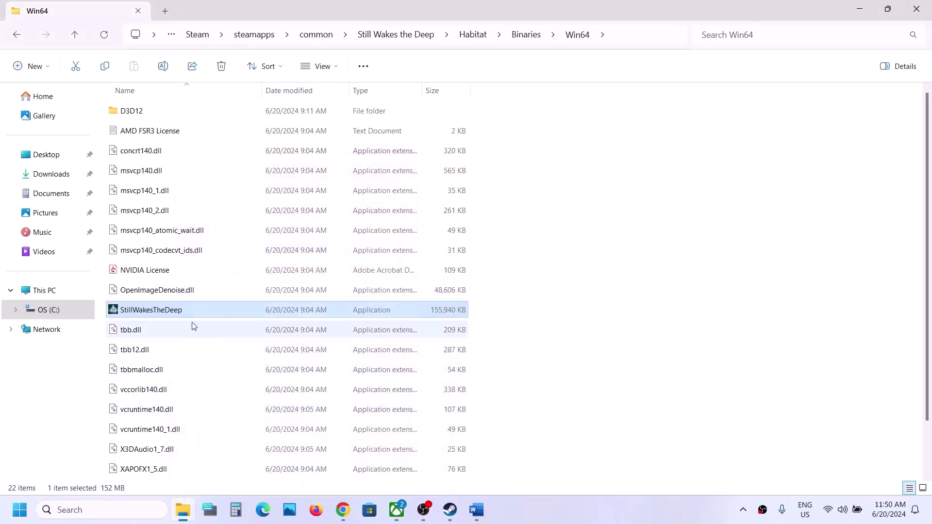
- Turn off compatibility mode for the StillWakesTheDeep application in Win64 and save its properties
right_click(191, 316)
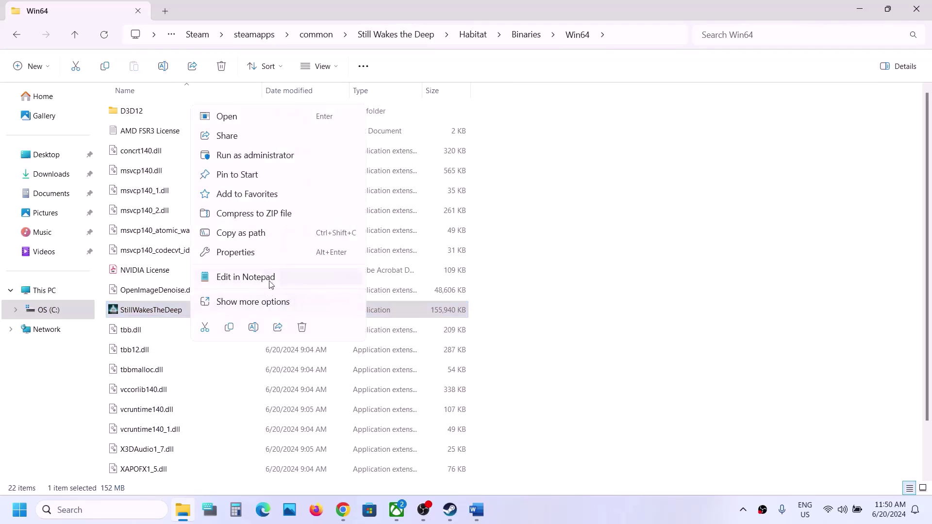
left_click(249, 251)
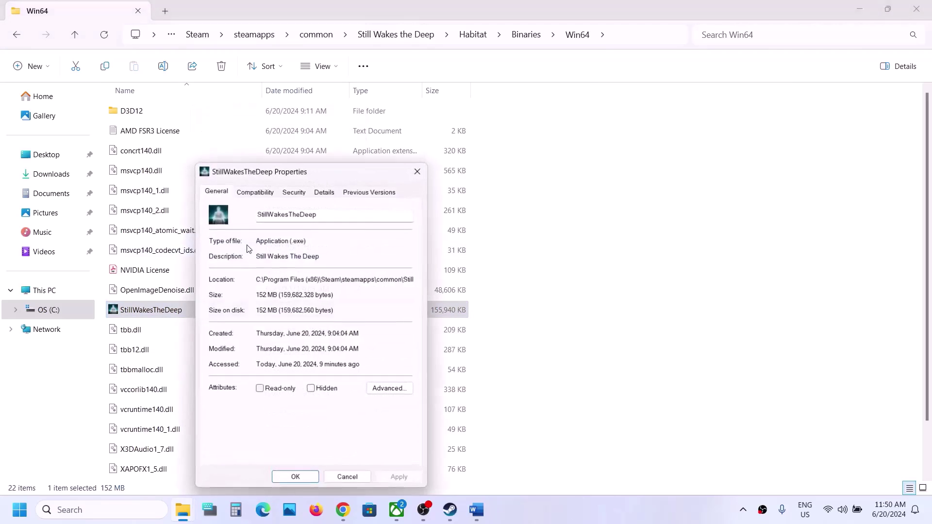
left_click(259, 192)
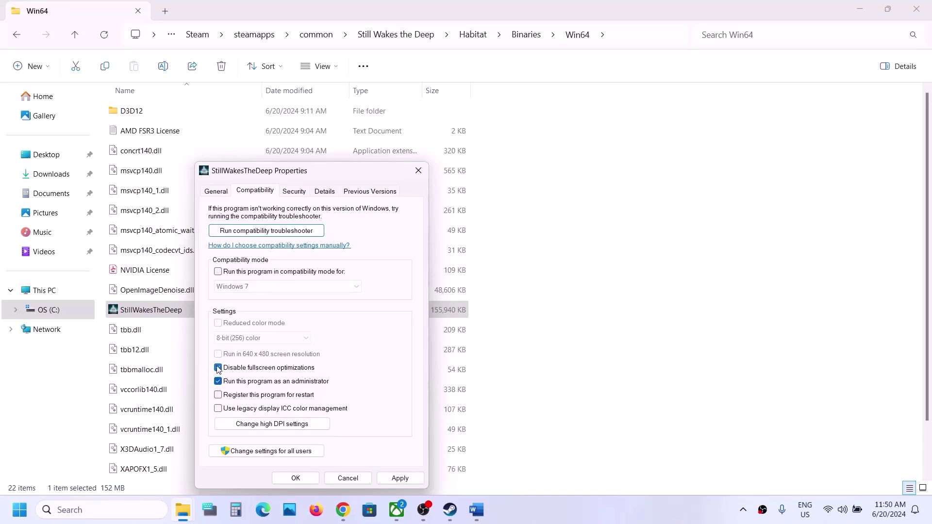
left_click(399, 479)
left_click(295, 478)
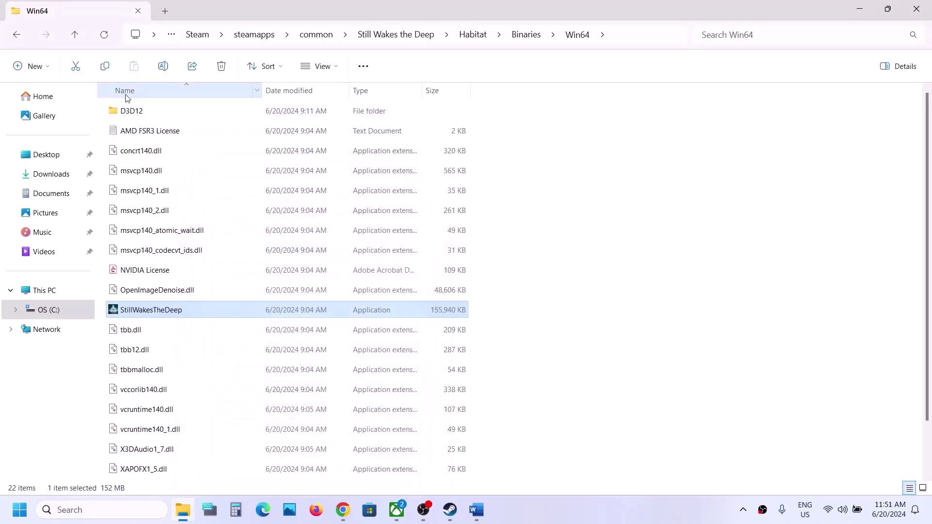
- Clear the compatibility mode, fullscreen optimization and administrator options for the StillWakesTheDeep application in the main game folder and save its properties
left_click(73, 34)
left_click(74, 34)
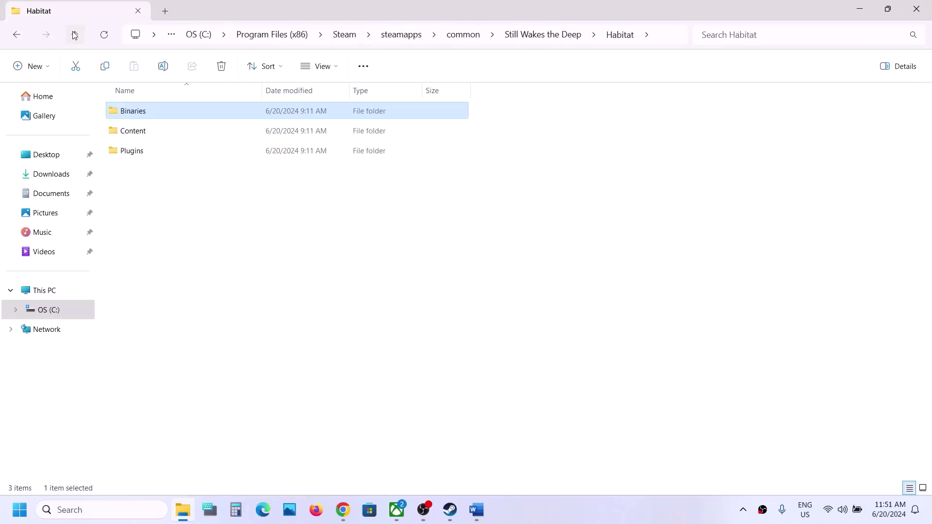
left_click(74, 34)
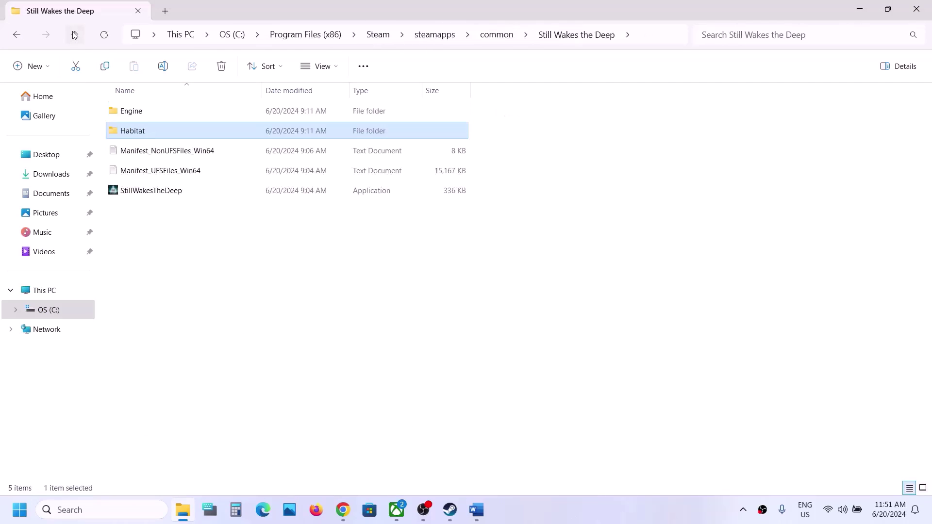
right_click(198, 197)
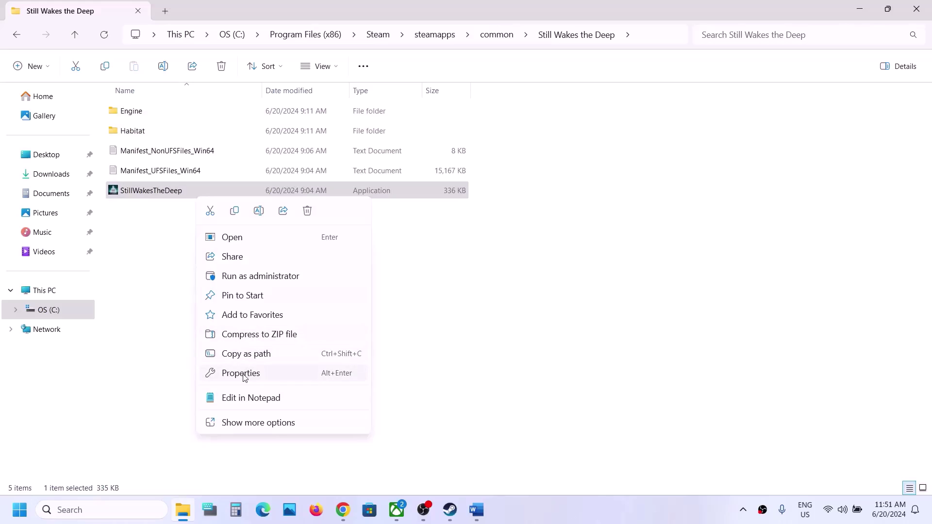
left_click(244, 374)
left_click(257, 192)
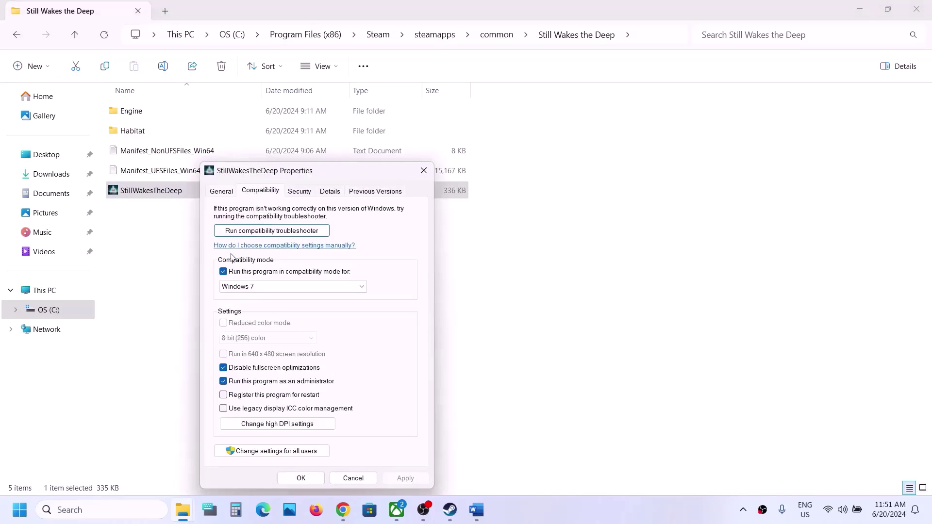
left_click(224, 271)
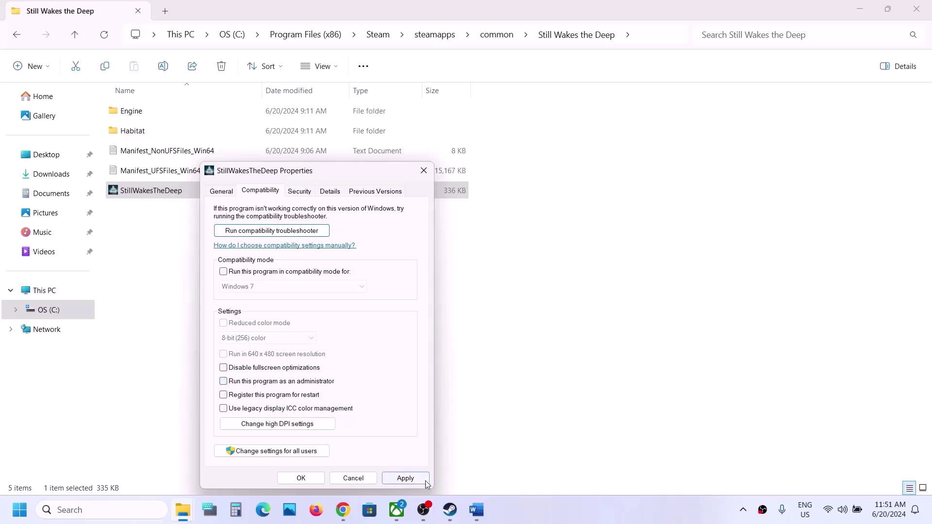
left_click(405, 479)
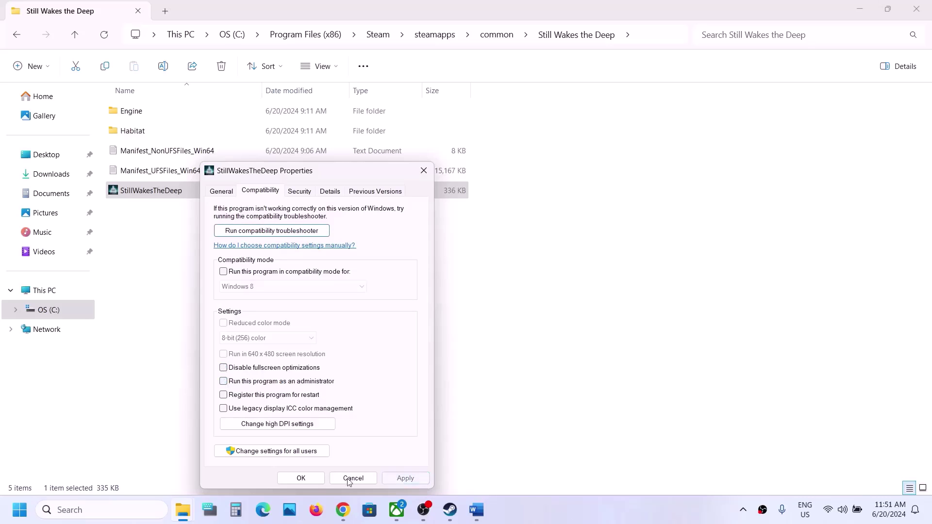
left_click(301, 479)
- Switch to the Word document and read Step 6 about allowing the game exe through Windows Security or third-party antivirus
left_click(452, 510)
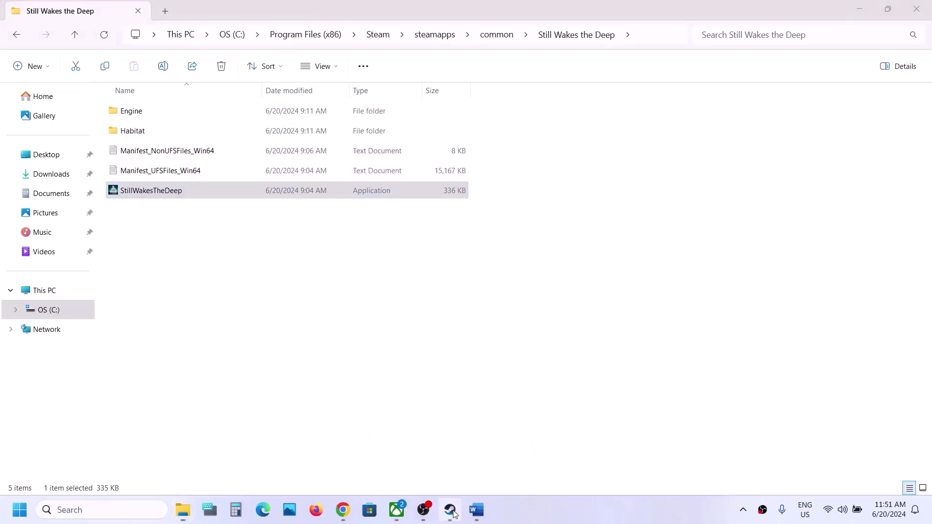
left_click(476, 510)
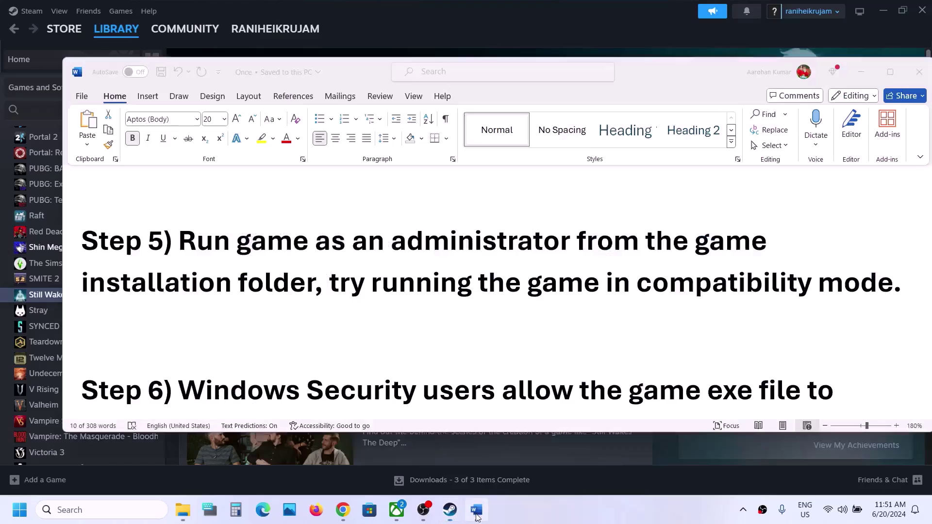
scroll(365, 339, "down", 3)
scroll(365, 339, "down", 3)
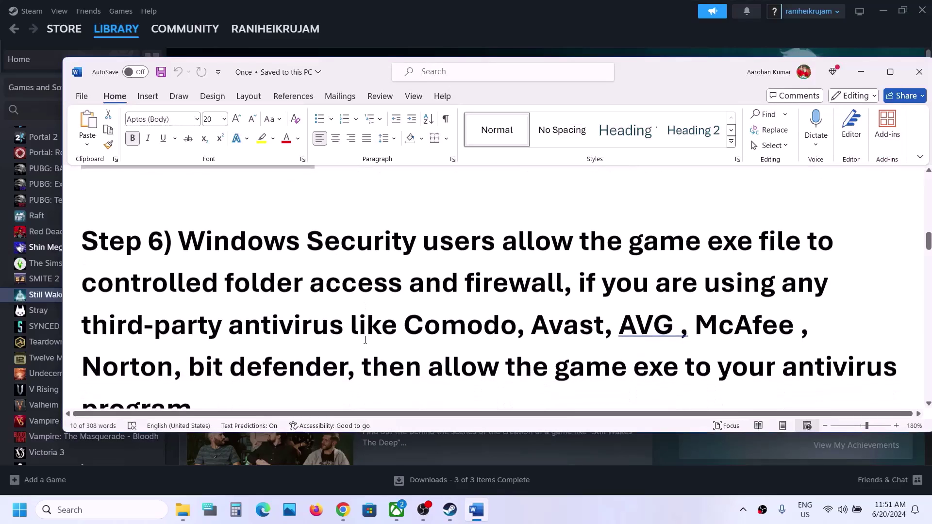
left_click_drag(576, 252, 446, 327)
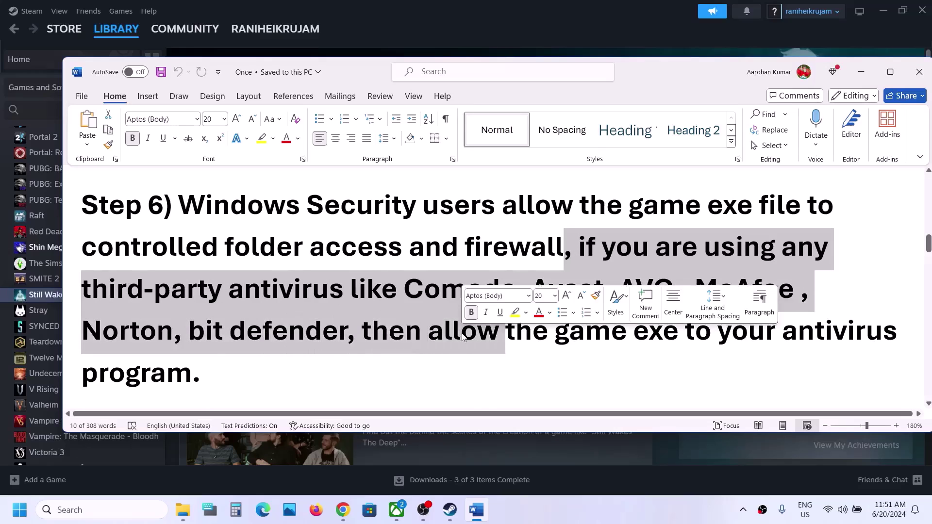
left_click(447, 328)
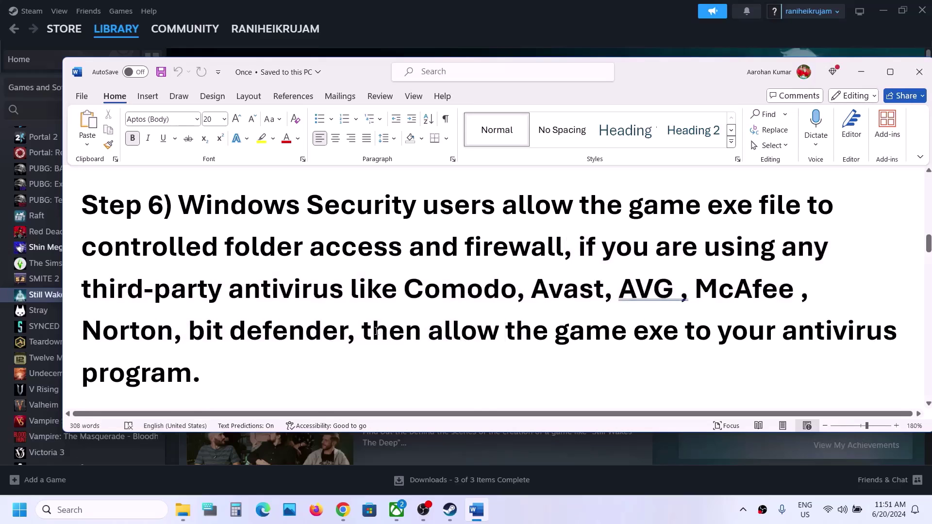
left_click_drag(376, 331, 251, 363)
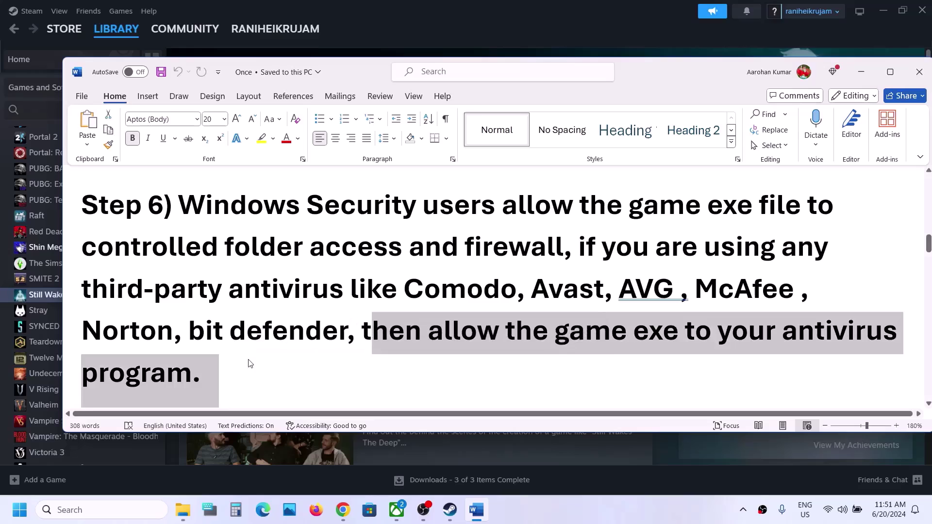
left_click(251, 364)
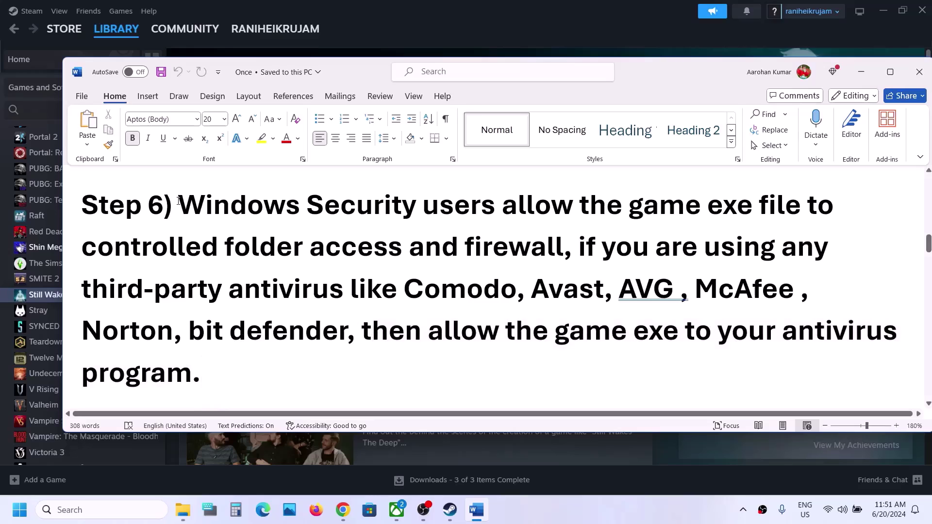
left_click_drag(179, 201, 500, 204)
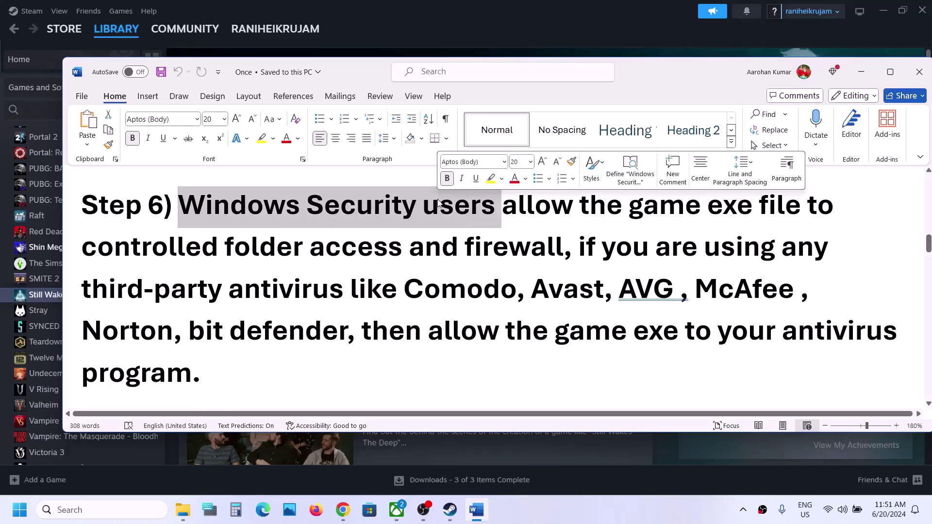
left_click(587, 7)
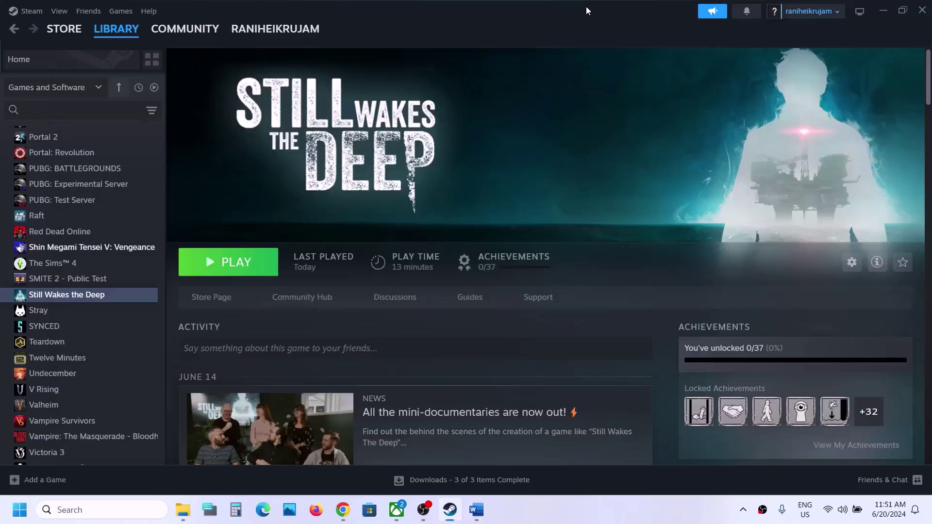
- Go to Ransomware protection in Windows Security through the Windows Settings and turn on Controlled folder access
key("super+i")
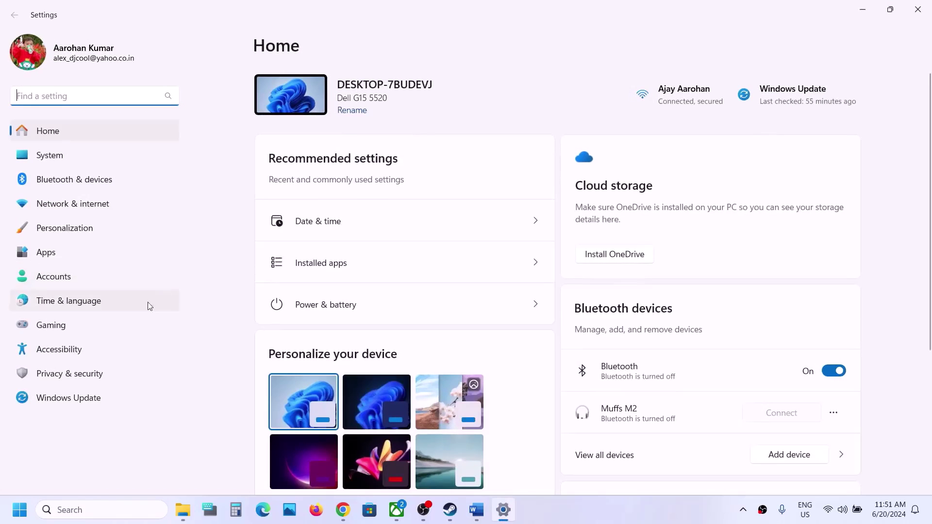
left_click(103, 373)
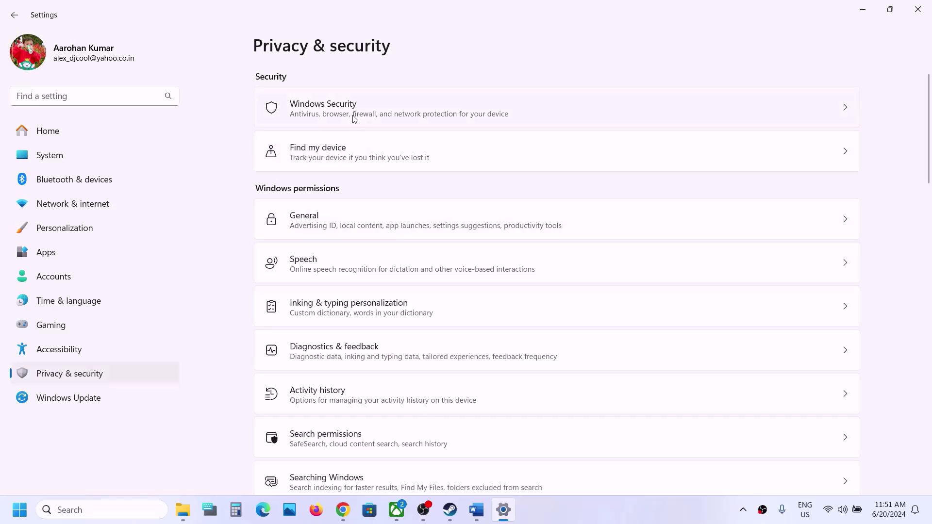
left_click(401, 120)
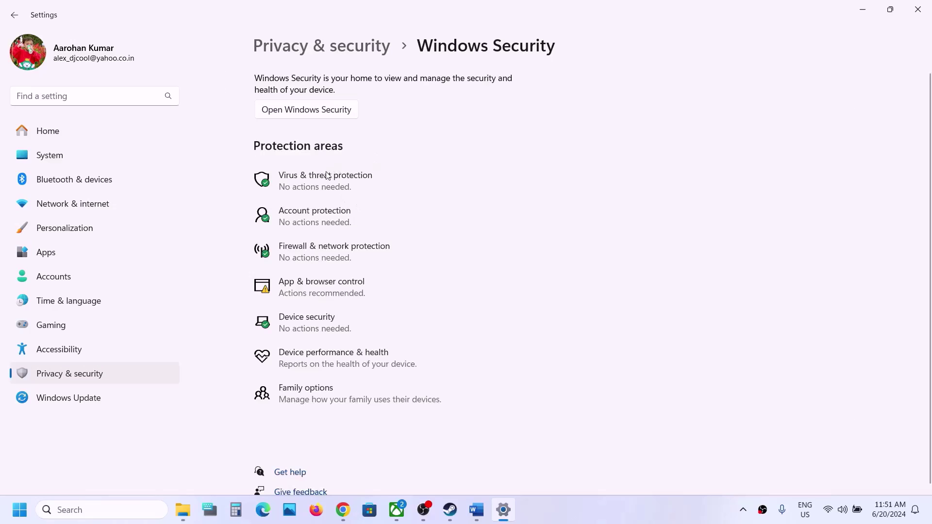
left_click(328, 176)
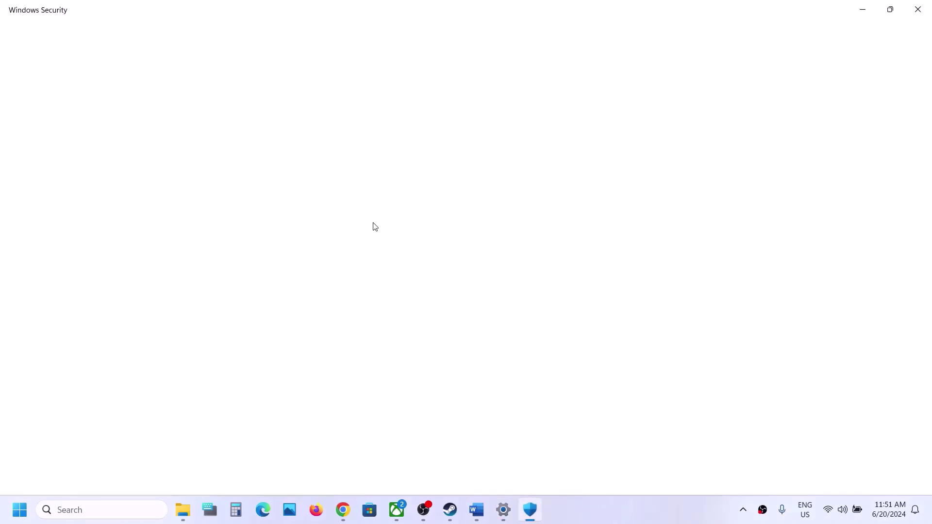
scroll(374, 227, "down", 3)
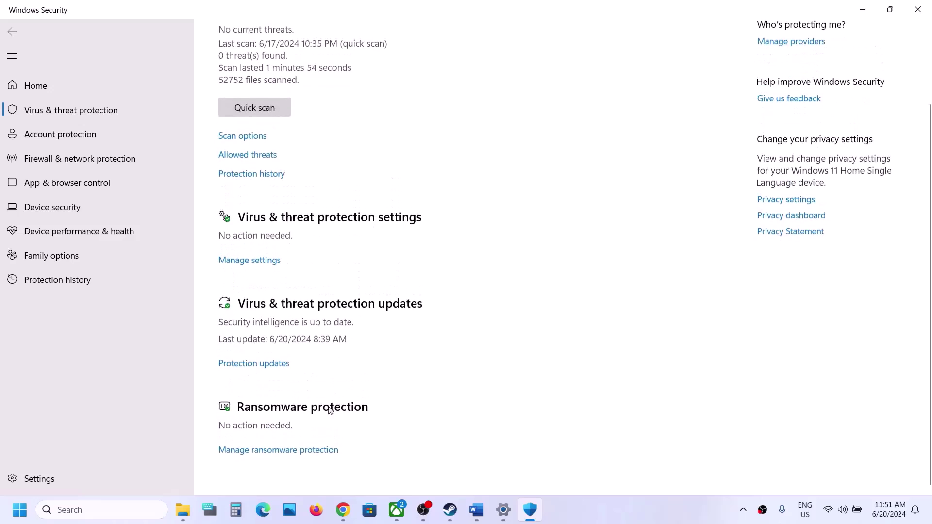
left_click(277, 452)
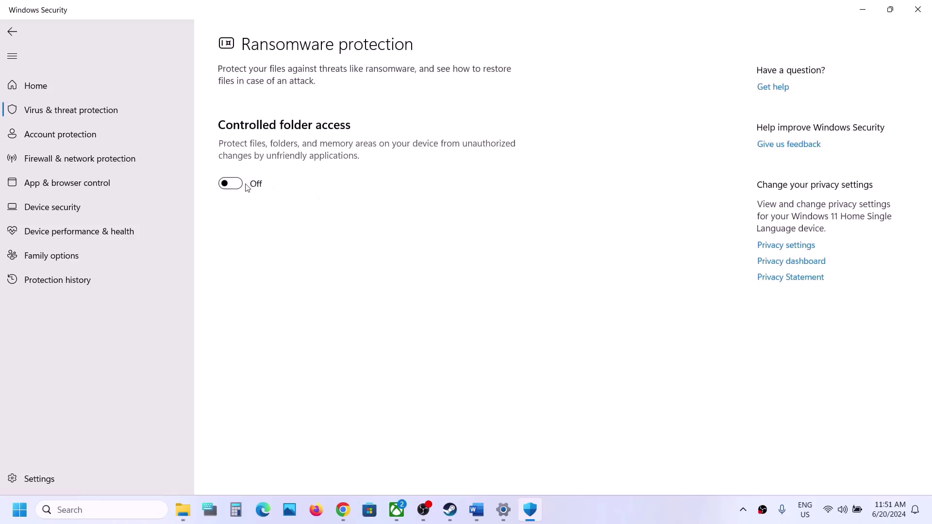
left_click(233, 184)
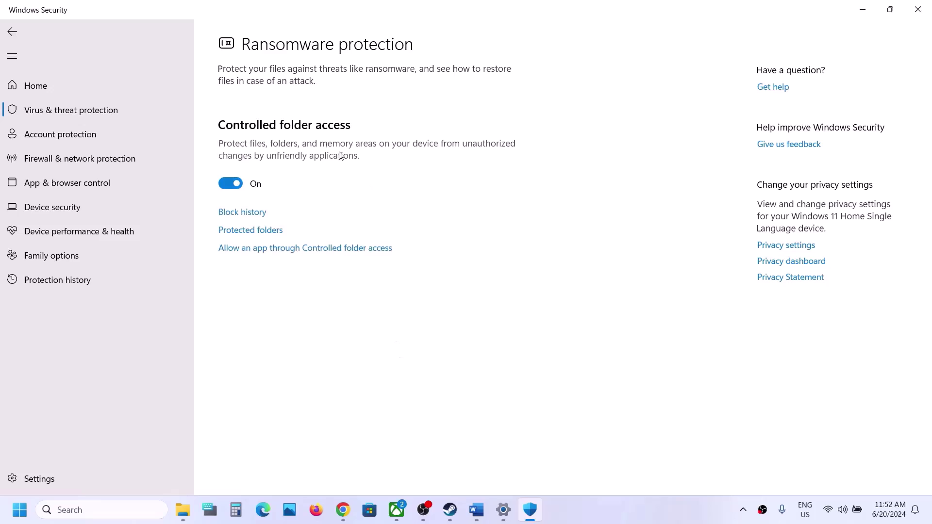
- Go to the apps allowed through Controlled folder access and view the recently blocked apps
left_click(301, 257)
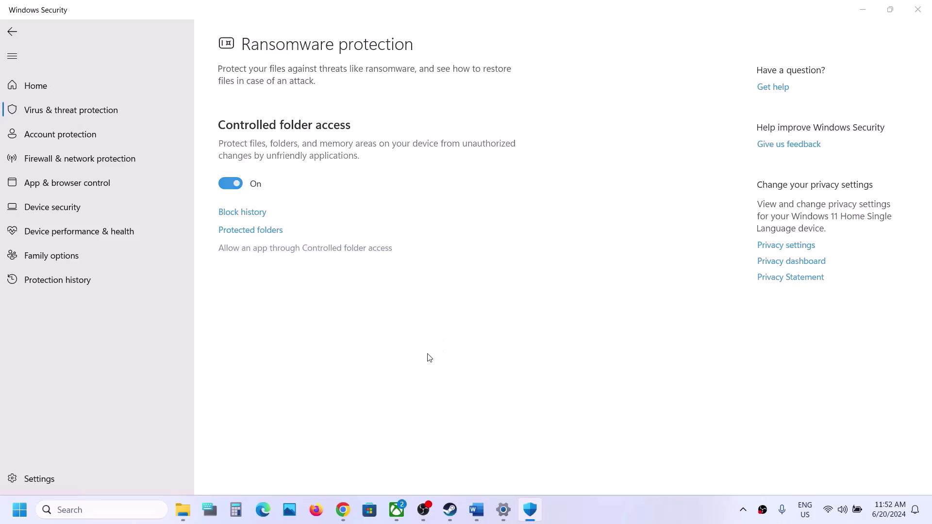
left_click(303, 138)
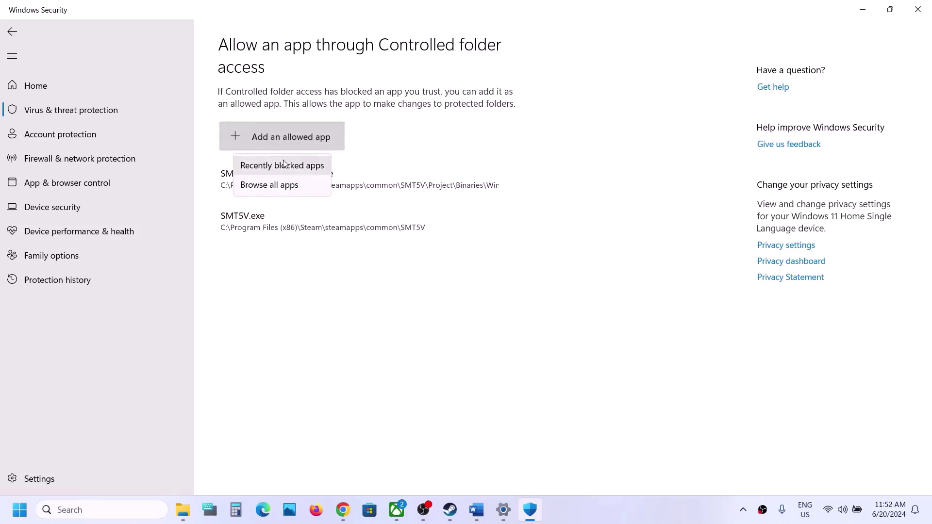
left_click(278, 167)
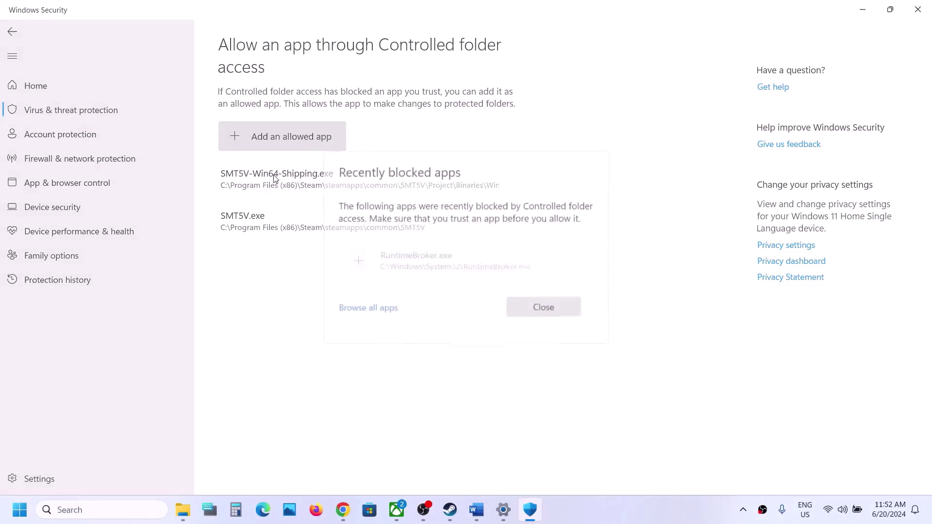
left_click(558, 303)
- Start adding an allowed app by browsing to the Steam folder in Program Files (x86) on the C drive
left_click(306, 145)
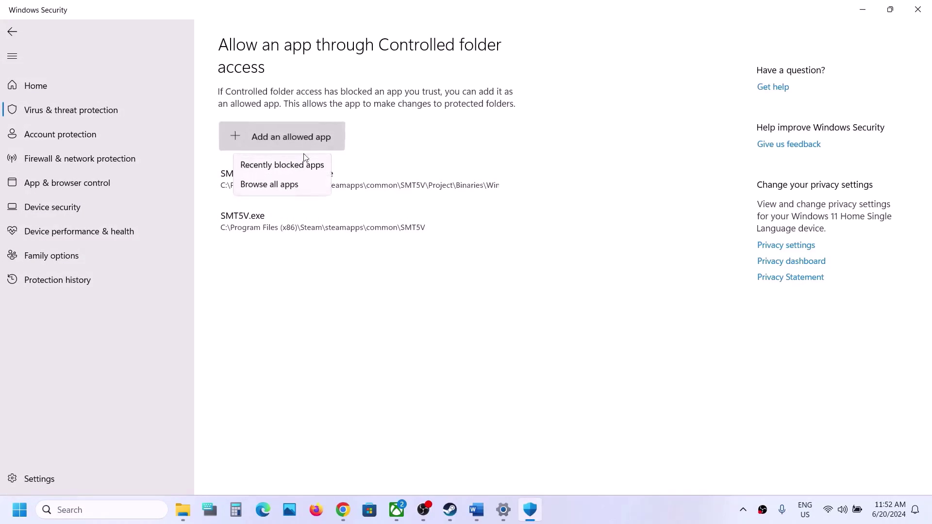
left_click(287, 185)
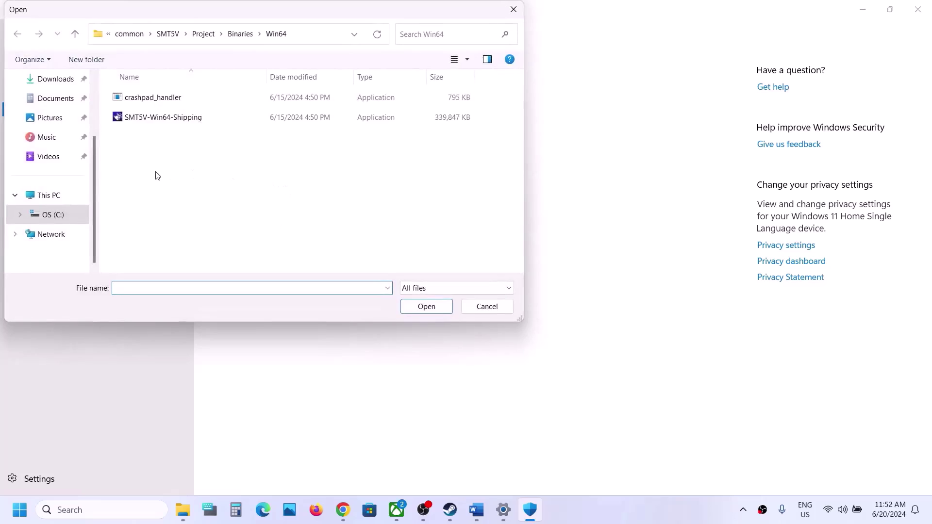
left_click(47, 202)
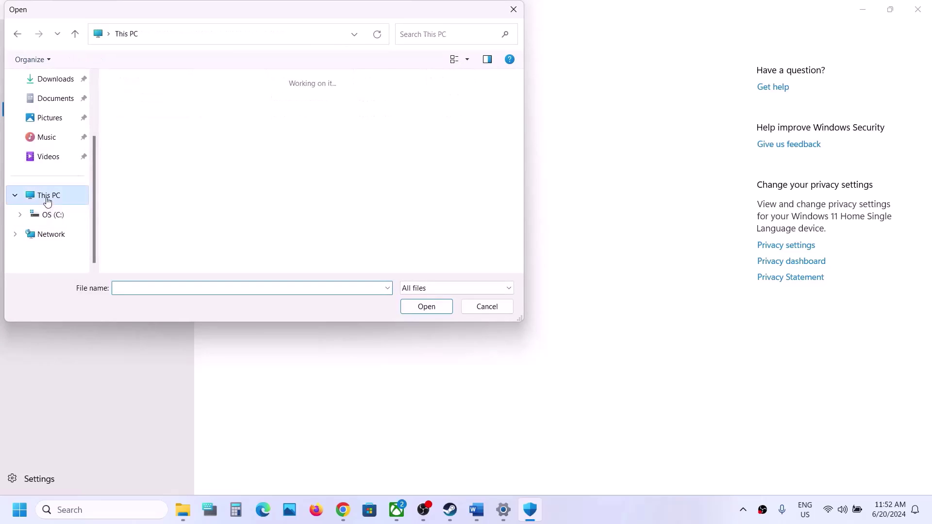
double_click(176, 115)
scroll(176, 115, "down", 3)
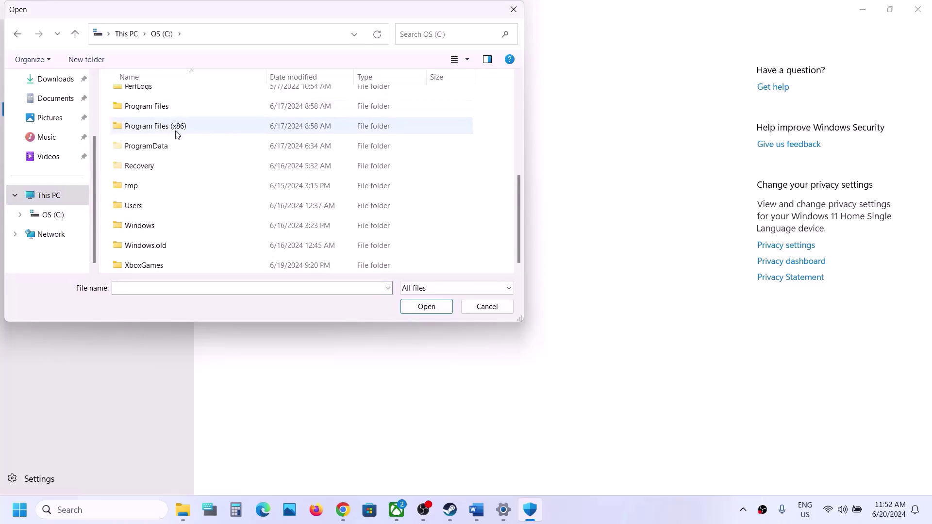
double_click(177, 128)
scroll(177, 134, "down", 3)
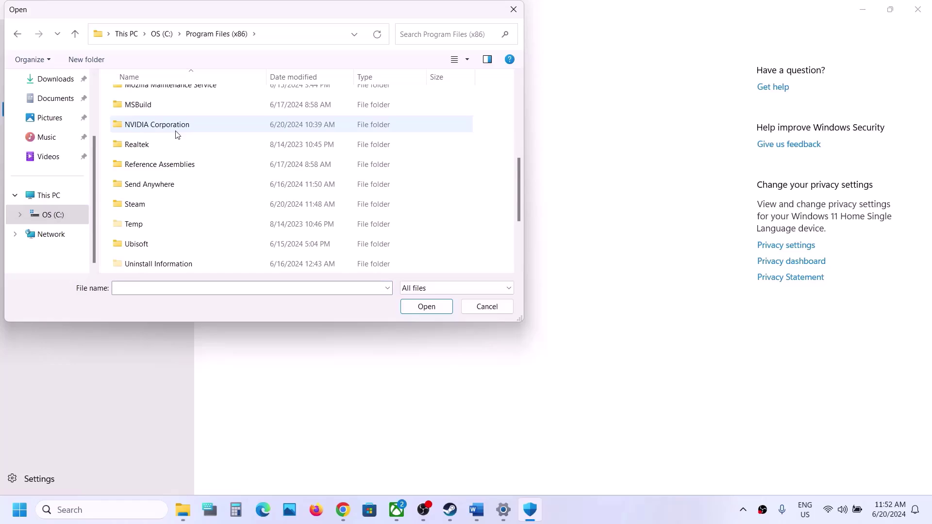
double_click(136, 207)
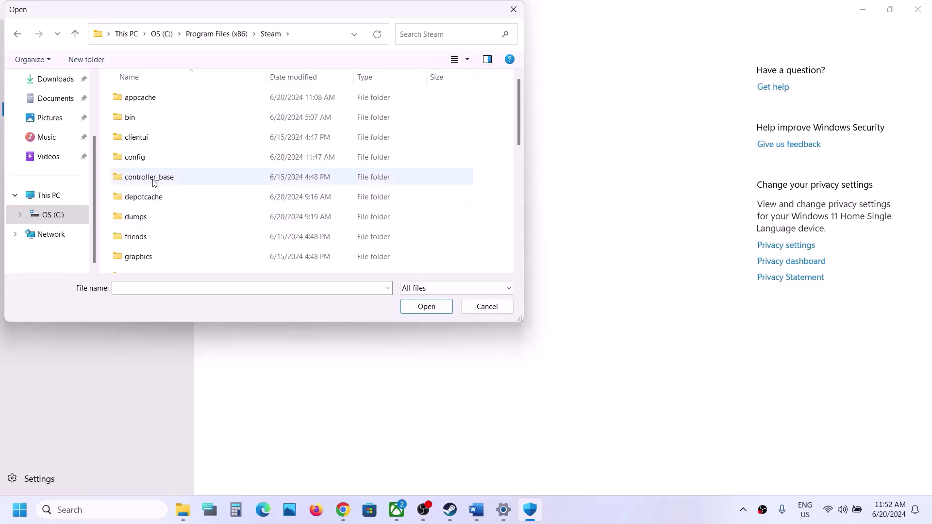
- Add the StillWakesTheDeep application from steamapps\common\Still Wakes the Deep to the allowed apps
key("s")
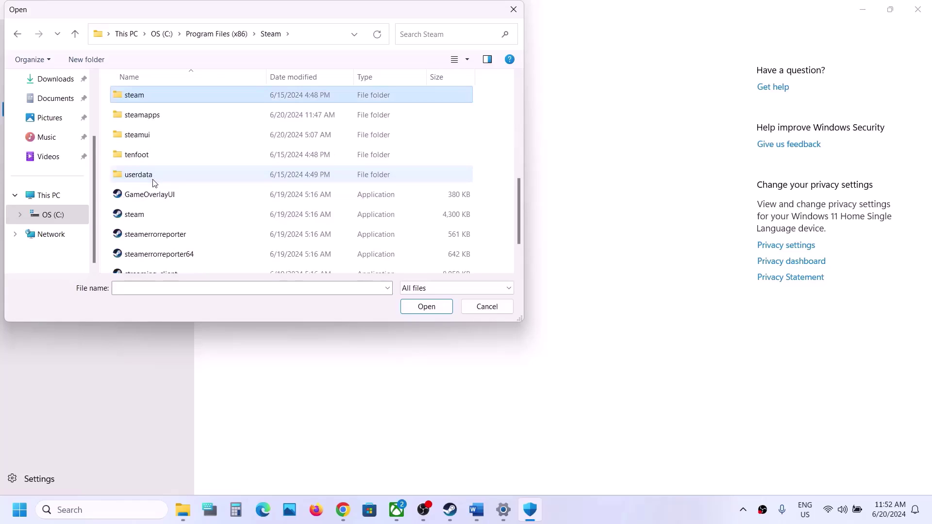
double_click(164, 118)
double_click(155, 96)
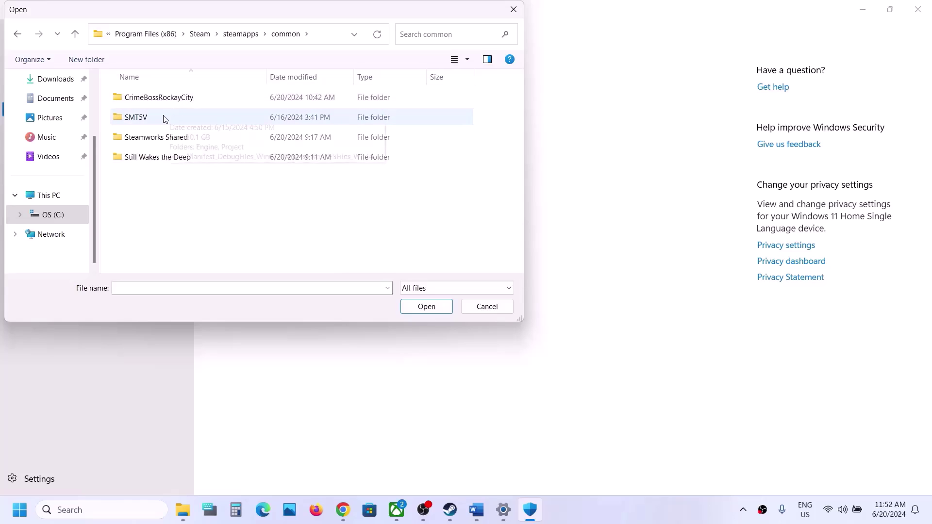
double_click(144, 156)
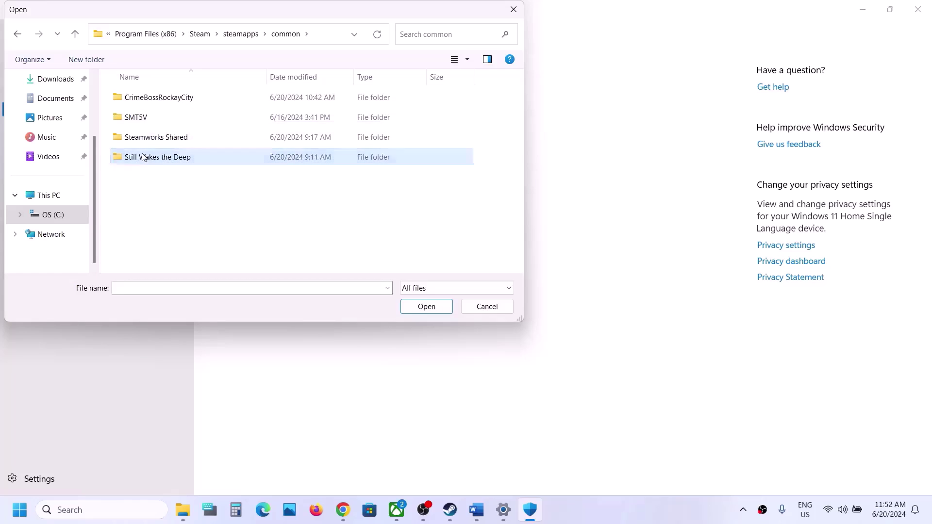
left_click(162, 141)
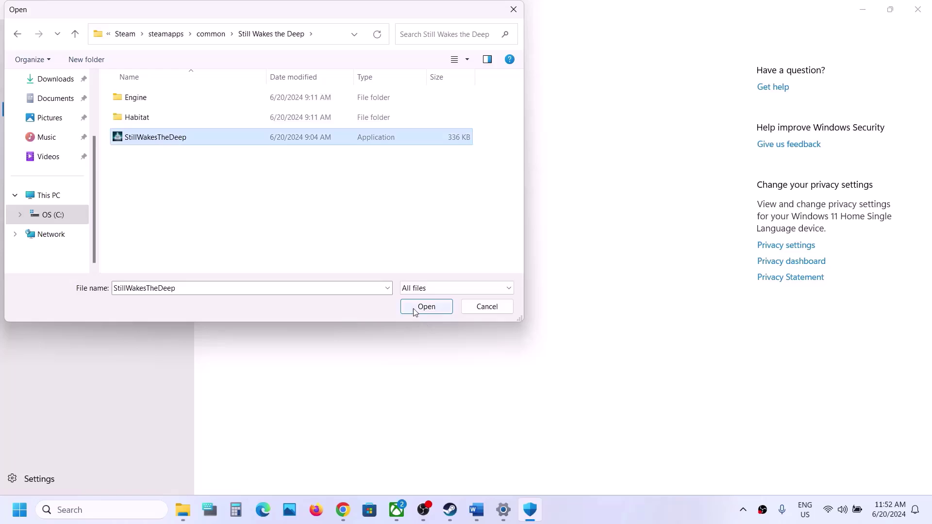
left_click(413, 310)
- Add the second StillWakesTheDeep application, located in Habitat\Binaries\Win64, to the allowed apps
left_click(291, 136)
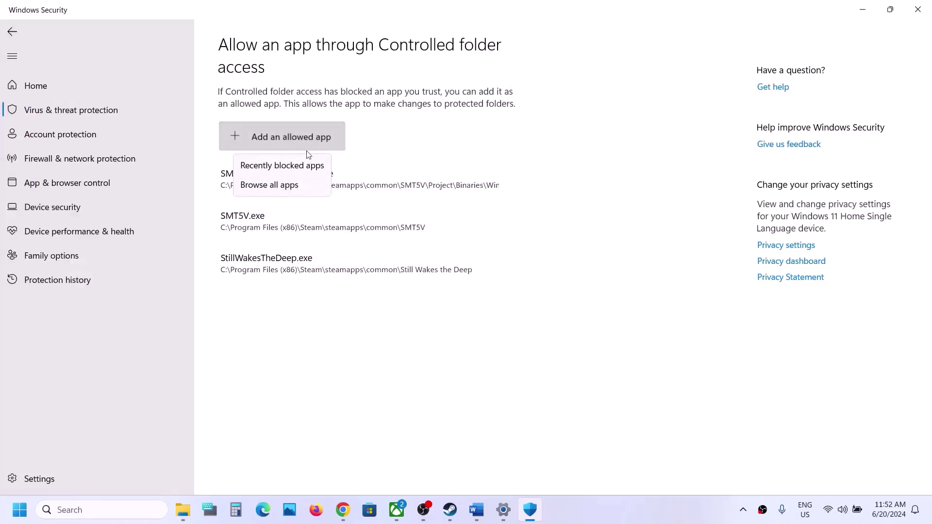
left_click(275, 186)
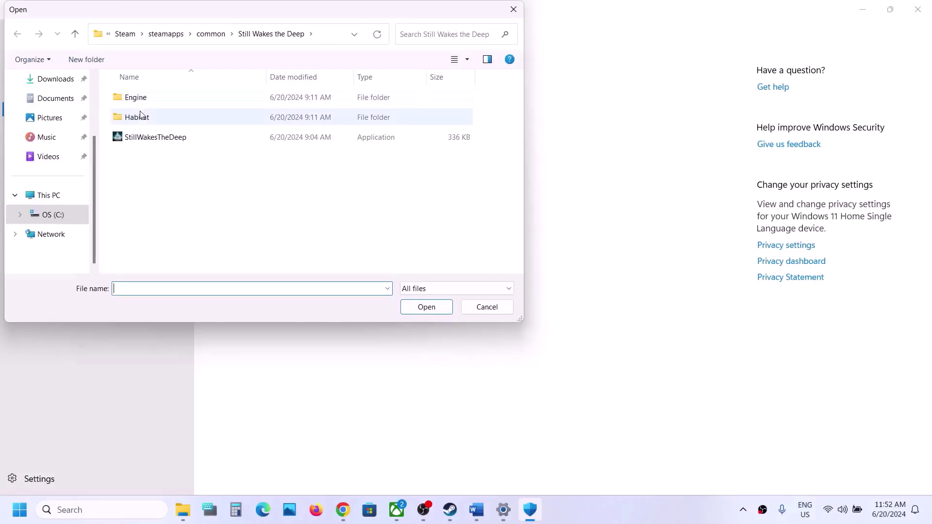
double_click(140, 118)
left_click(140, 99)
double_click(141, 98)
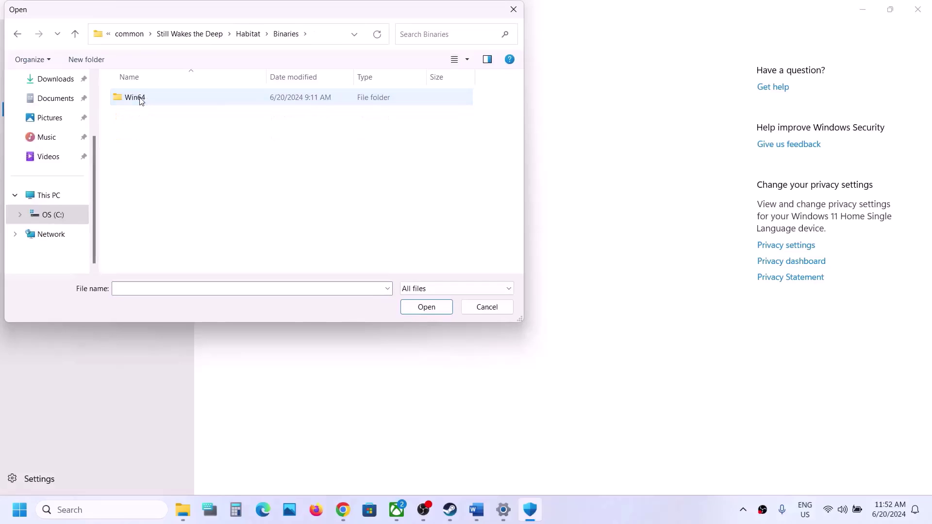
double_click(141, 97)
left_click(166, 119)
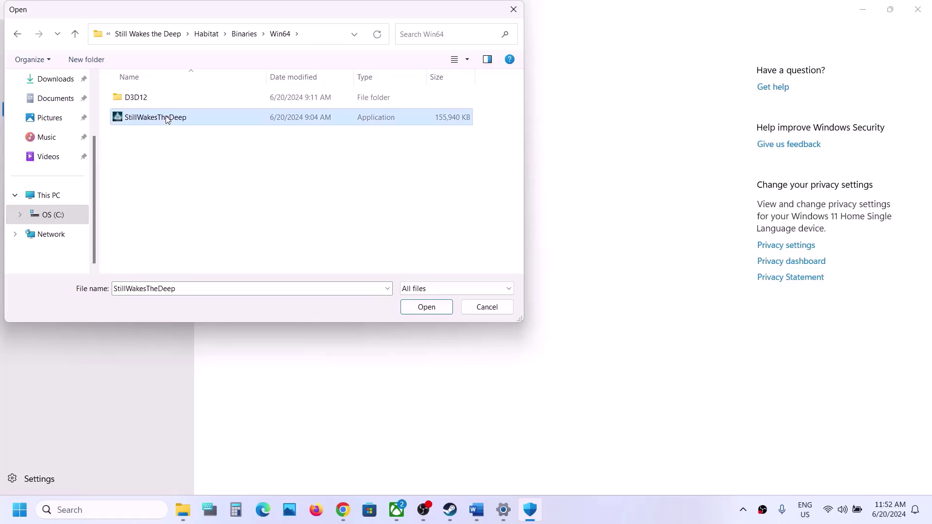
left_click(433, 308)
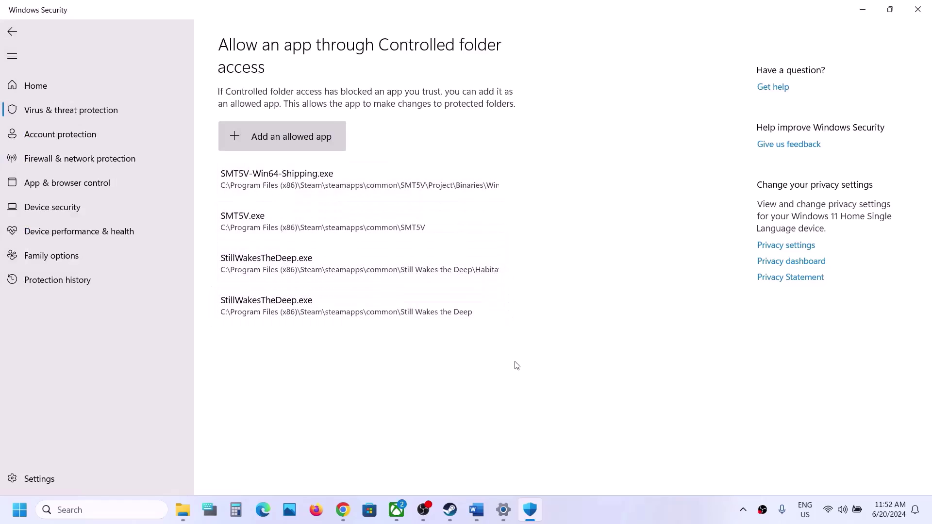
- Switch to the Word document and highlight the Step 7 instruction about updating Windows
left_click(476, 509)
scroll(349, 343, "down", 3)
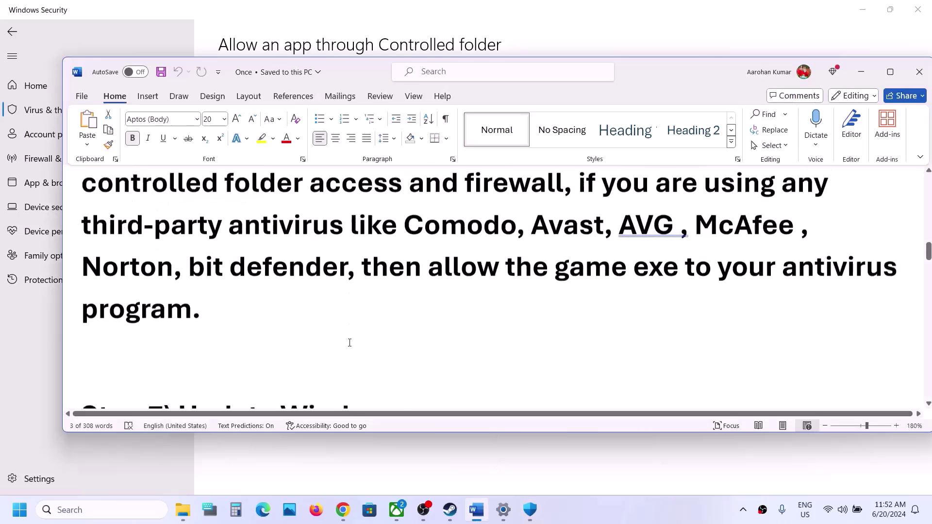
left_click_drag(237, 325, 385, 316)
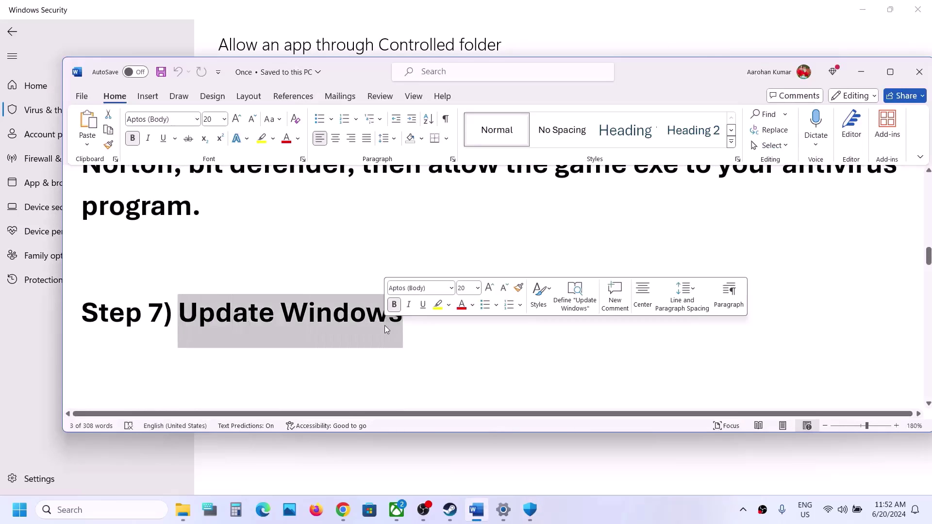
- Open Windows Update in the Windows Settings and check for updates
left_click(19, 510)
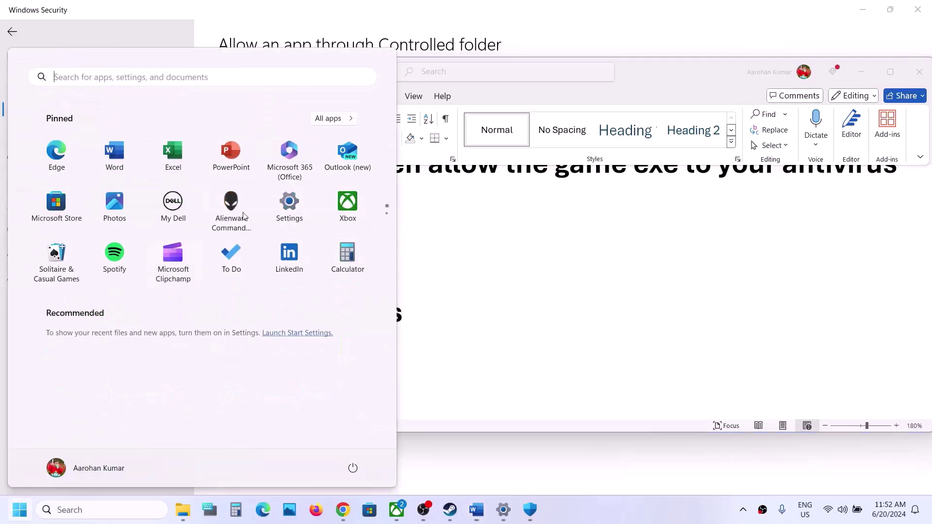
left_click(278, 210)
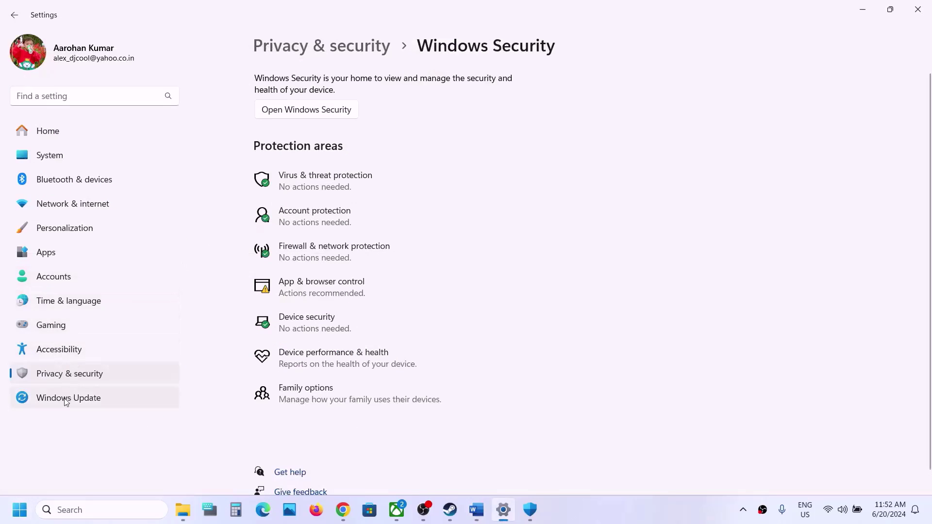
left_click(67, 399)
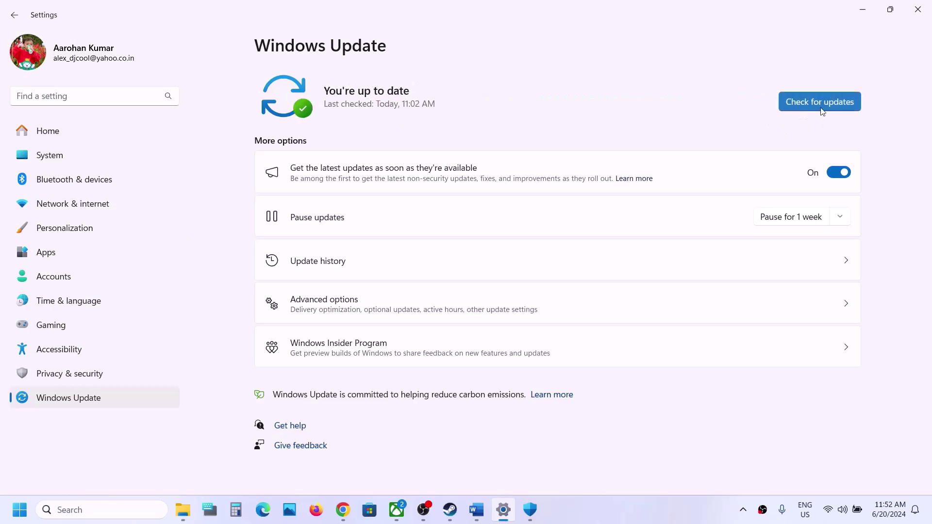
left_click(818, 103)
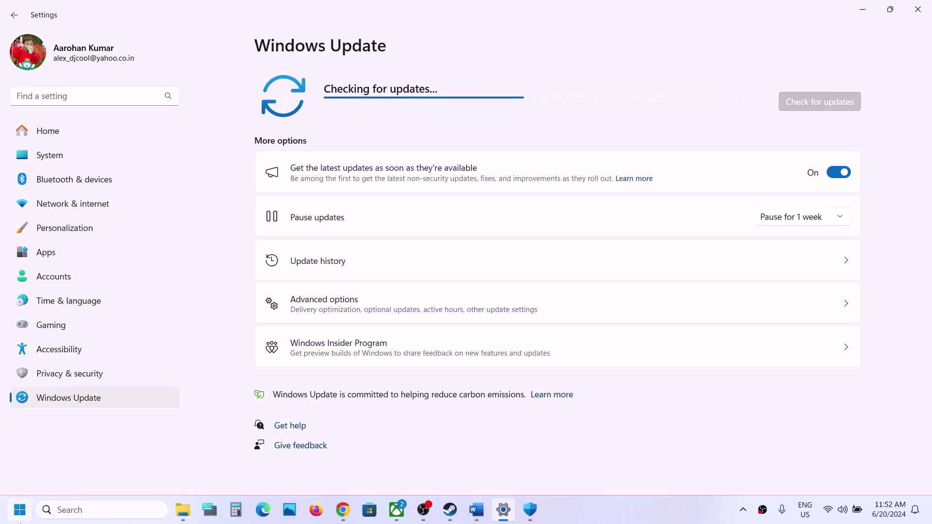
- Show the Restart option among the computer's power options and leave without restarting
left_click(20, 510)
left_click(354, 468)
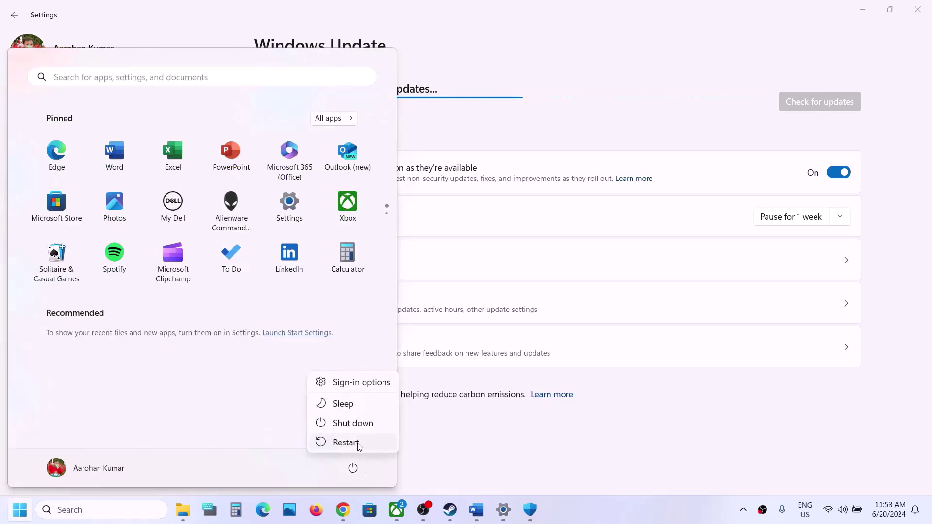
key("Escape")
left_click(449, 452)
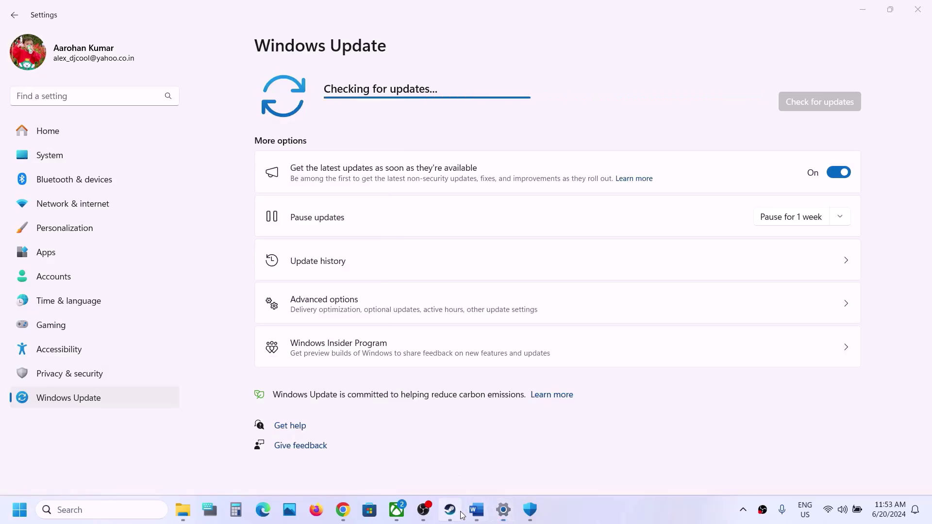
- Return to the Word document and read Step 8 about a clean graphics driver installation, highlighting the NVIDIA and AMD links
left_click(451, 510)
left_click(490, 512)
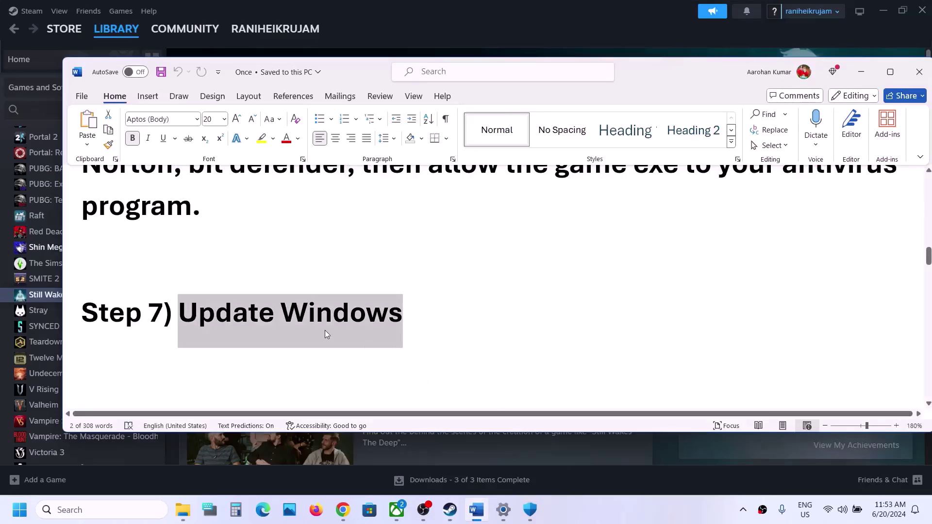
scroll(325, 334, "down", 3)
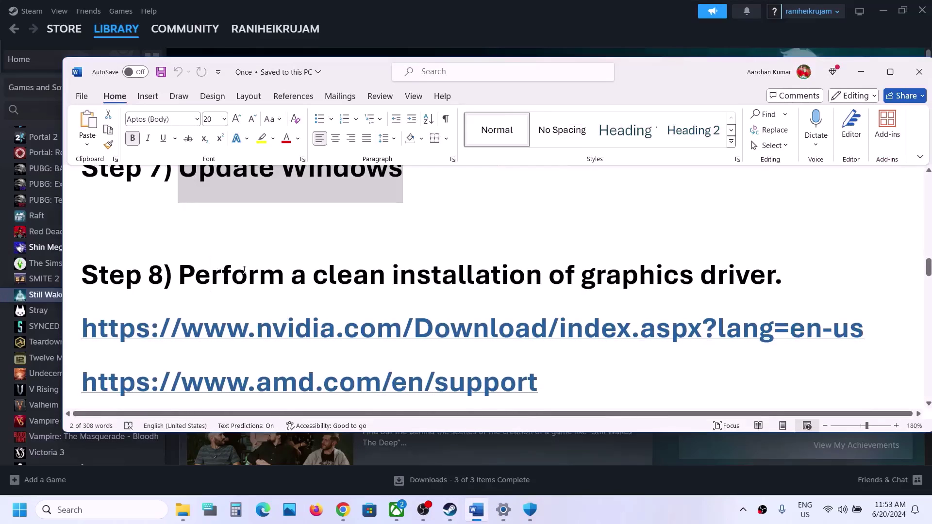
left_click_drag(244, 270, 686, 260)
scroll(500, 306, "down", 2)
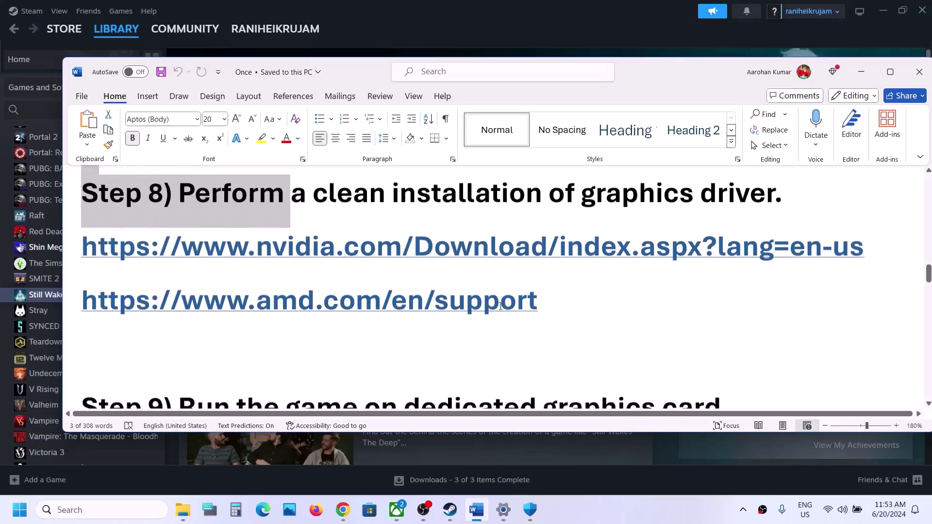
left_click_drag(362, 245, 558, 247)
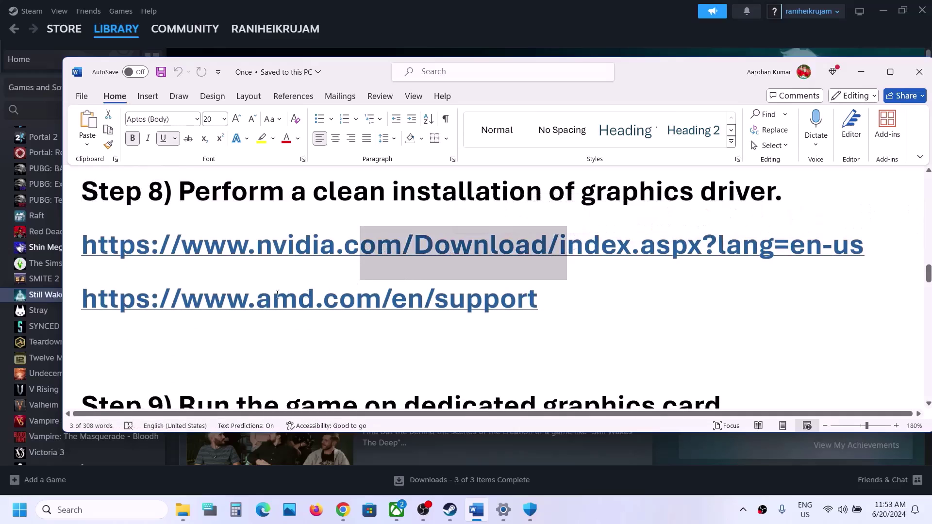
left_click_drag(272, 298, 432, 305)
left_click_drag(256, 245, 413, 247)
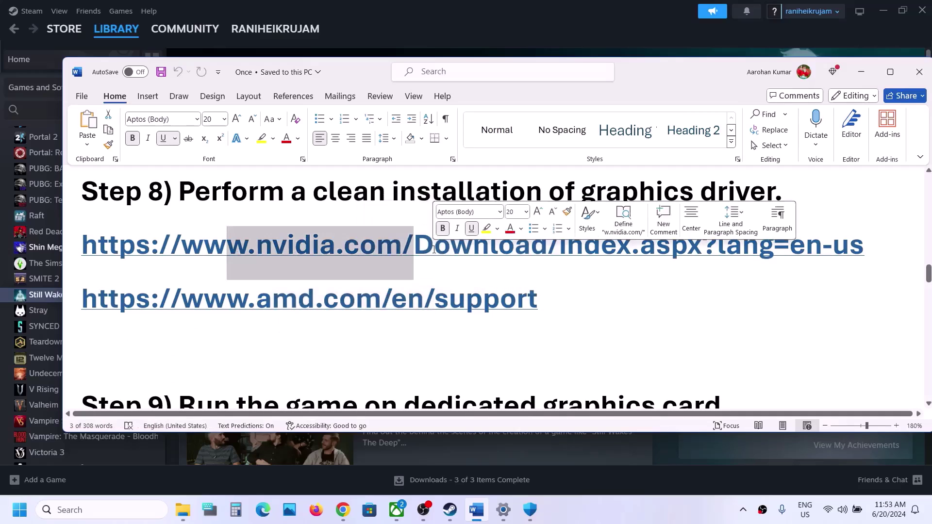
- On NVIDIA's driver page, search for the GeForce 10 Series (Notebooks) GeForce GTX 1050 driver for Windows 10 64-bit
left_click(467, 53)
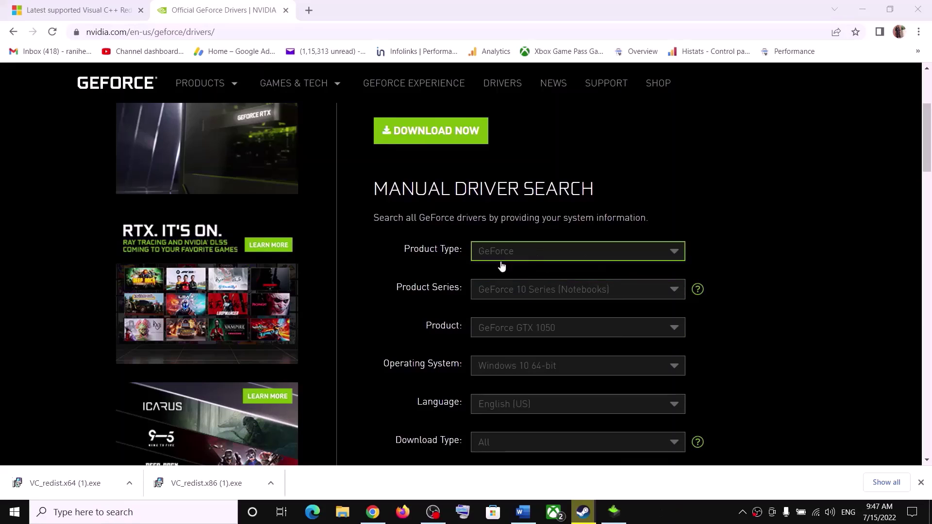
left_click(558, 295)
left_click(727, 326)
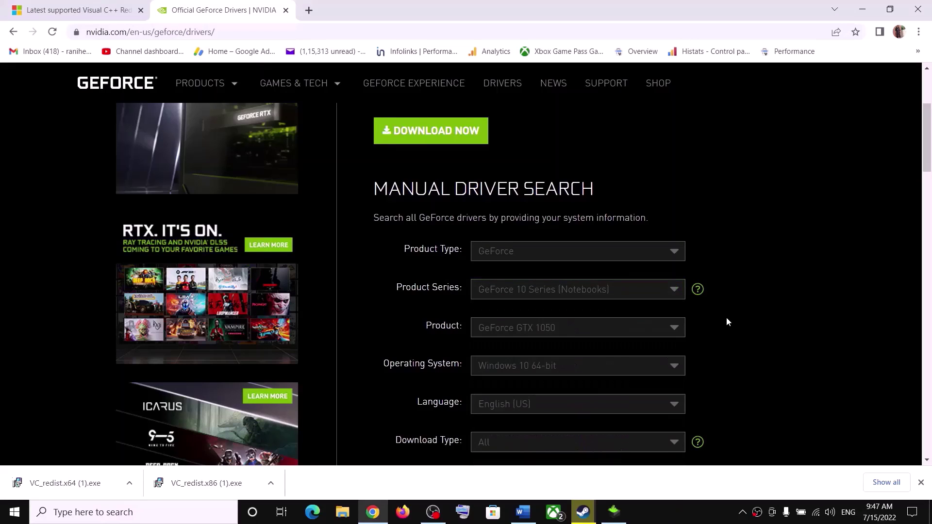
left_click(569, 336)
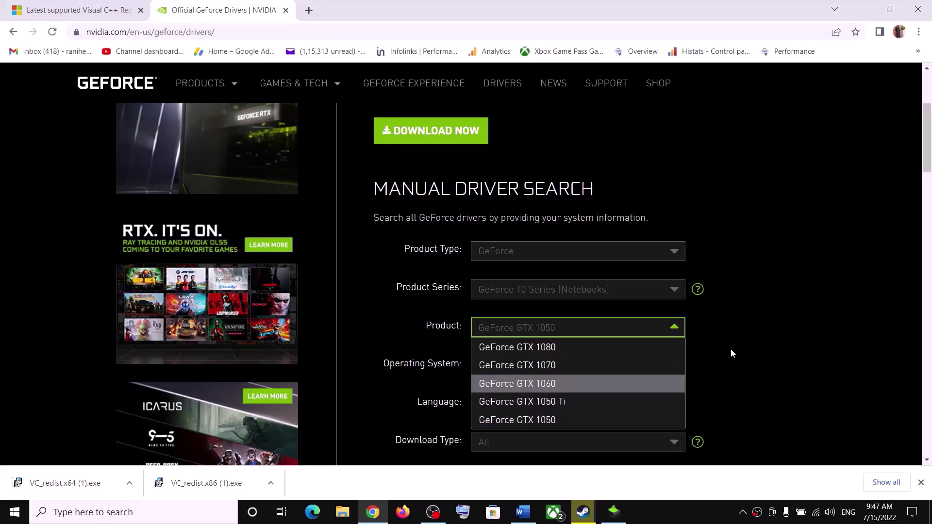
left_click(718, 339)
scroll(718, 339, "down", 2)
left_click(531, 243)
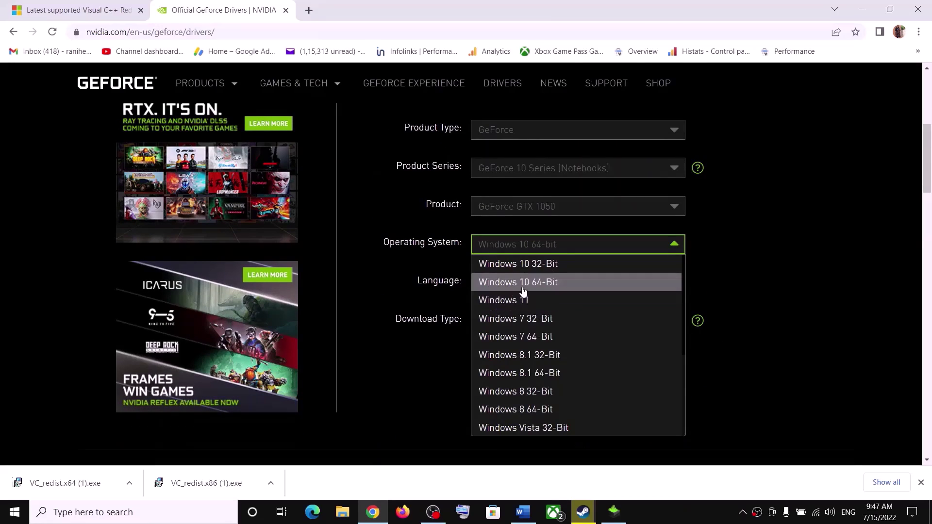
left_click(773, 274)
left_click(646, 383)
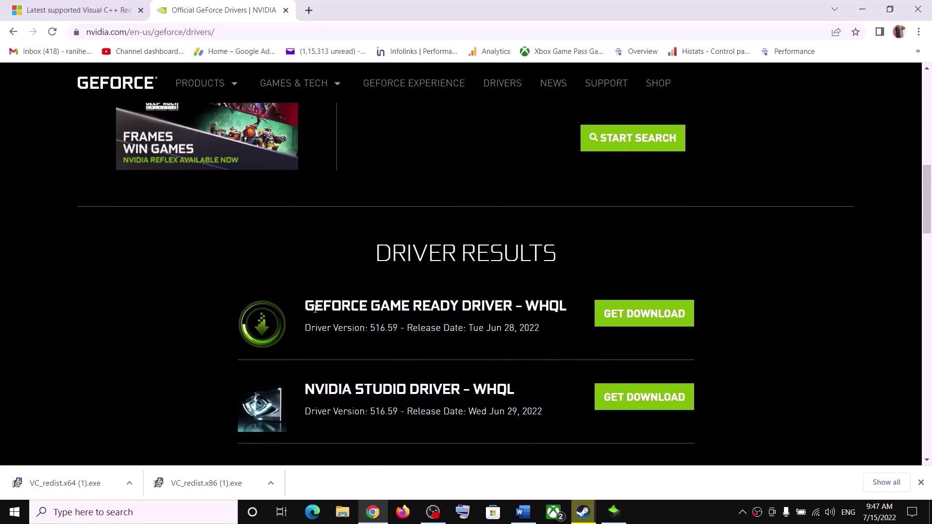
- Highlight the GeForce Game Ready Driver's name and version in the results, and download that driver
left_click_drag(309, 305, 459, 308)
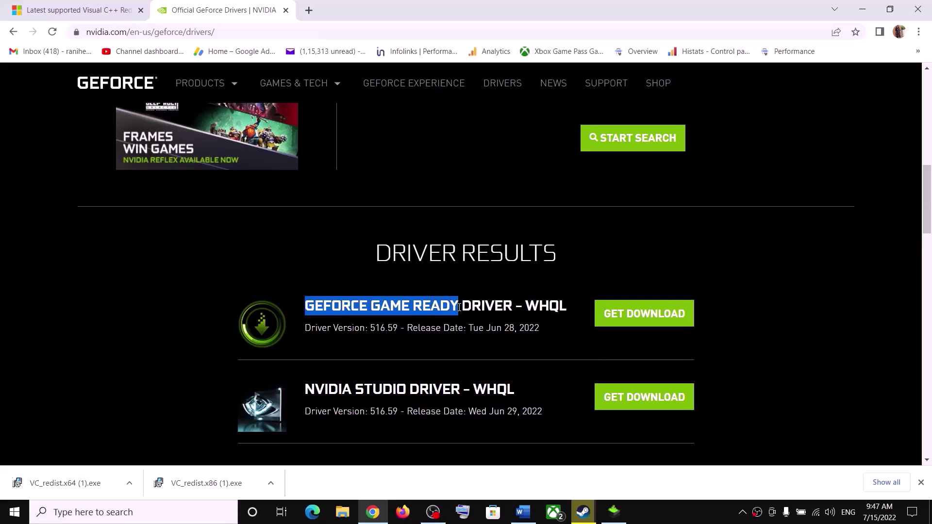
left_click_drag(337, 328, 407, 328)
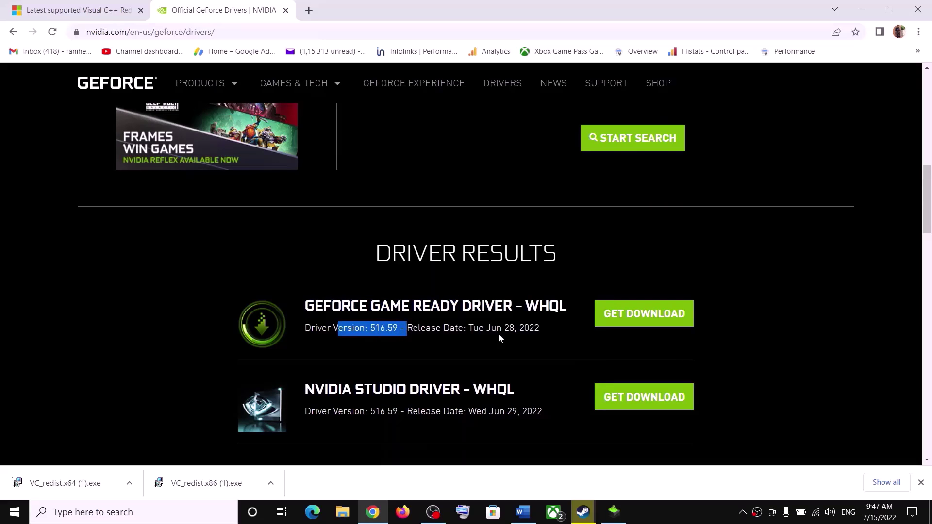
left_click(655, 316)
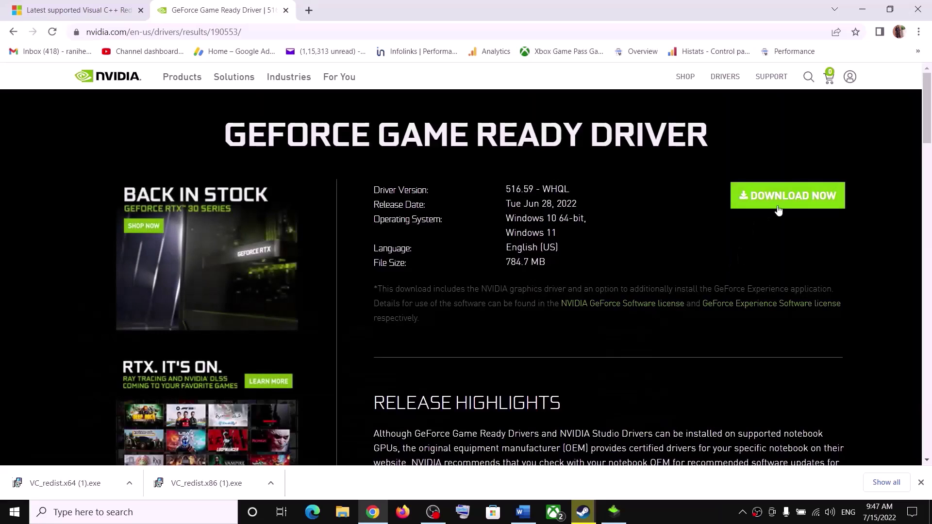
left_click(781, 199)
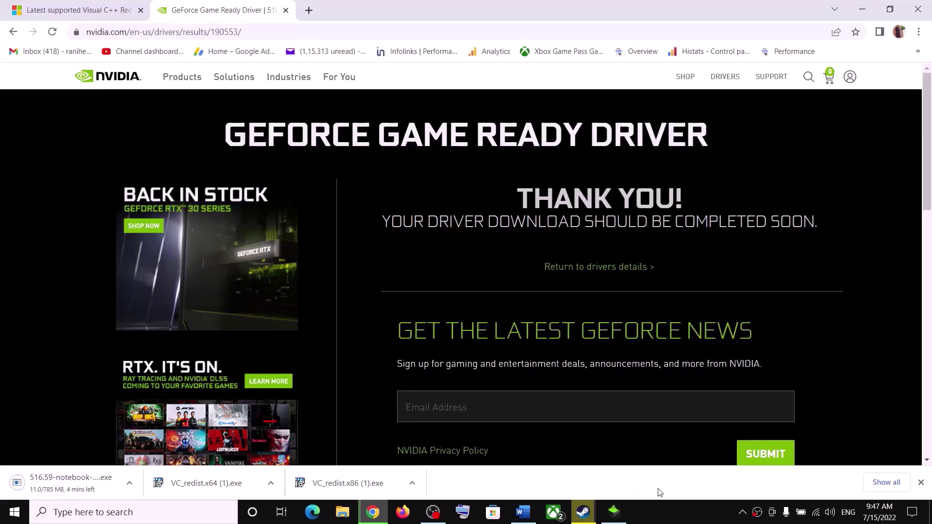
- In the NVIDIA Installer, accept the license and start a Custom (Advanced) driver installation with Perform a clean installation enabled
left_click(615, 514)
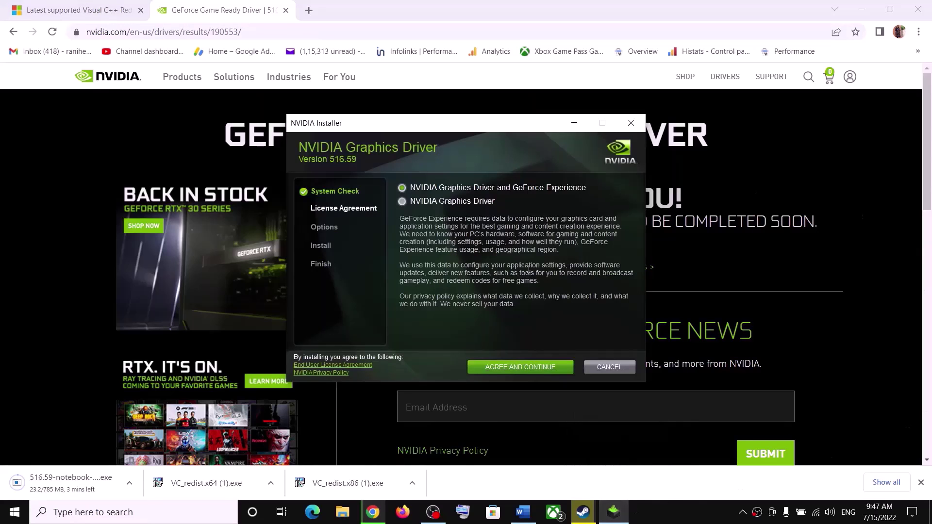
left_click(494, 368)
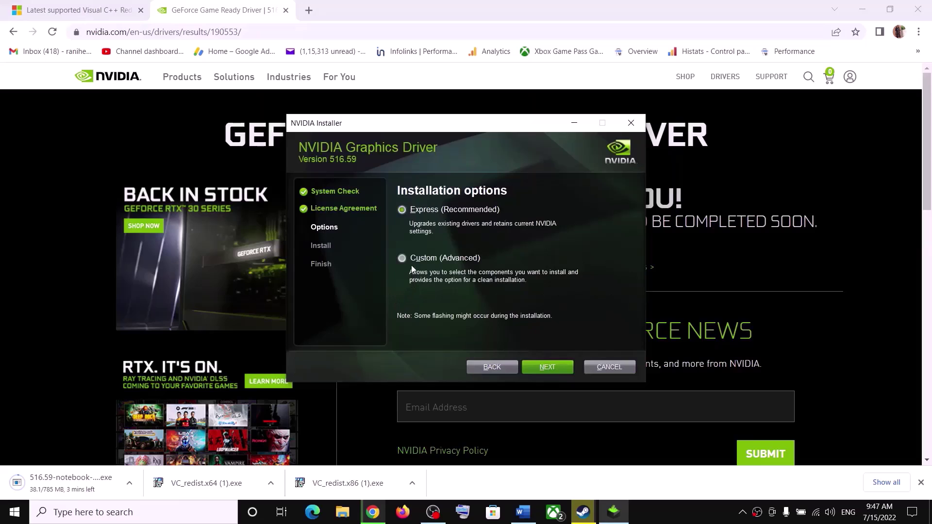
left_click(404, 259)
left_click(554, 372)
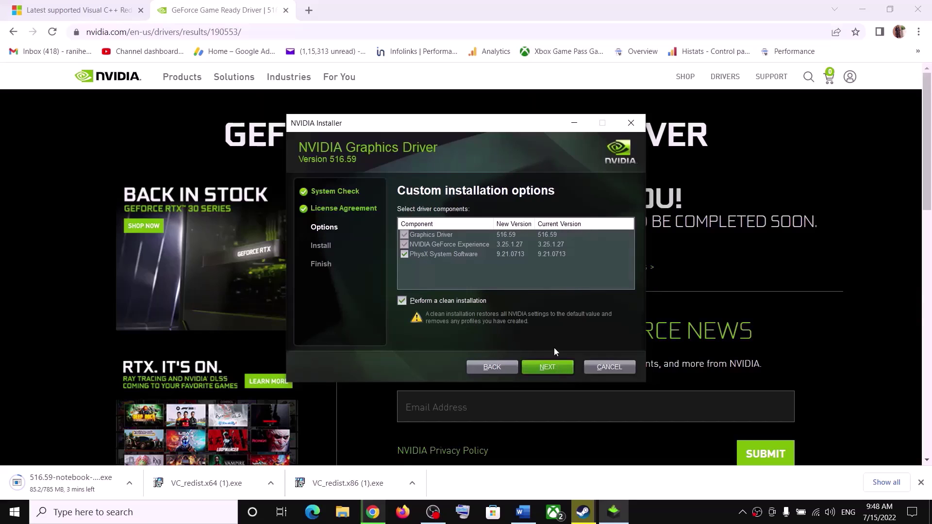
left_click(555, 369)
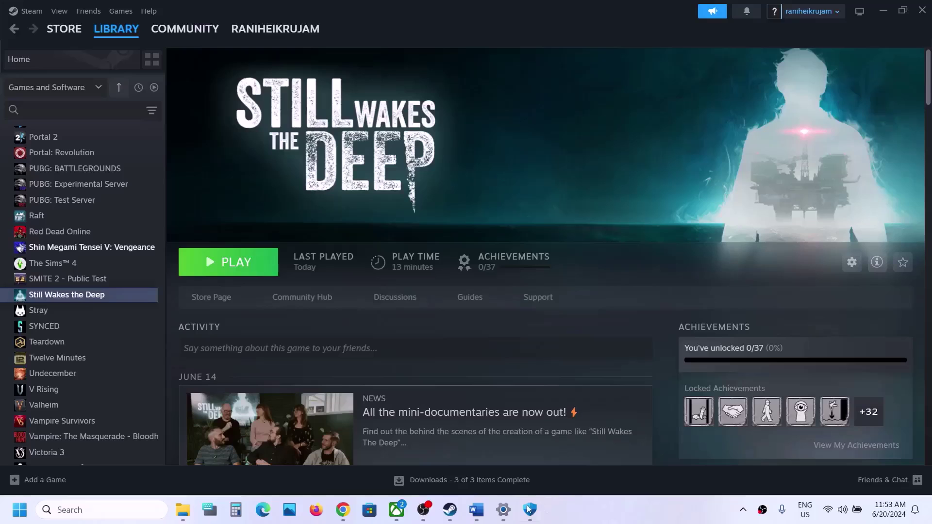
- Switch back to the Word document and highlight "graphics" in the Step 9 instruction about the dedicated graphics card
left_click(476, 510)
scroll(381, 302, "down", 3)
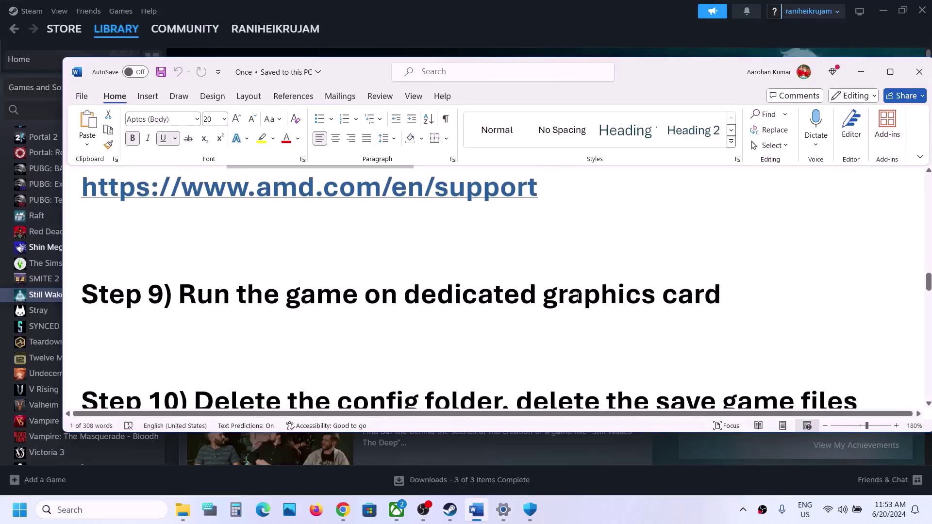
double_click(578, 297)
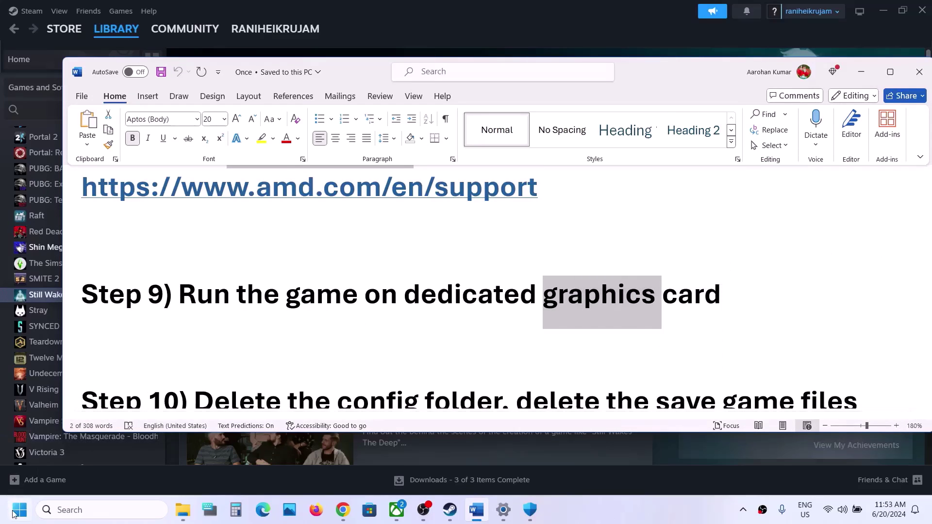
- Search Windows for "graphics" and open the Graphics settings
key("super")
type("w.nvidia.com/")
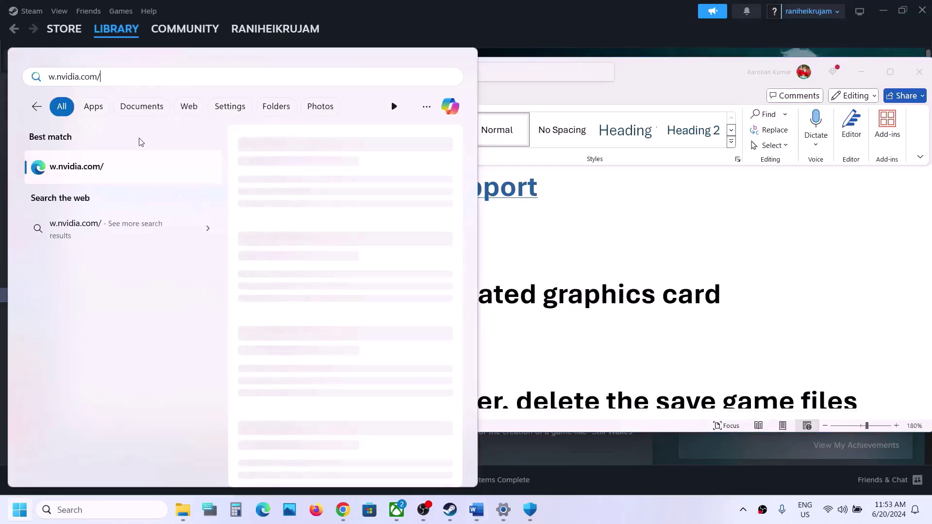
key("ctrl+a")
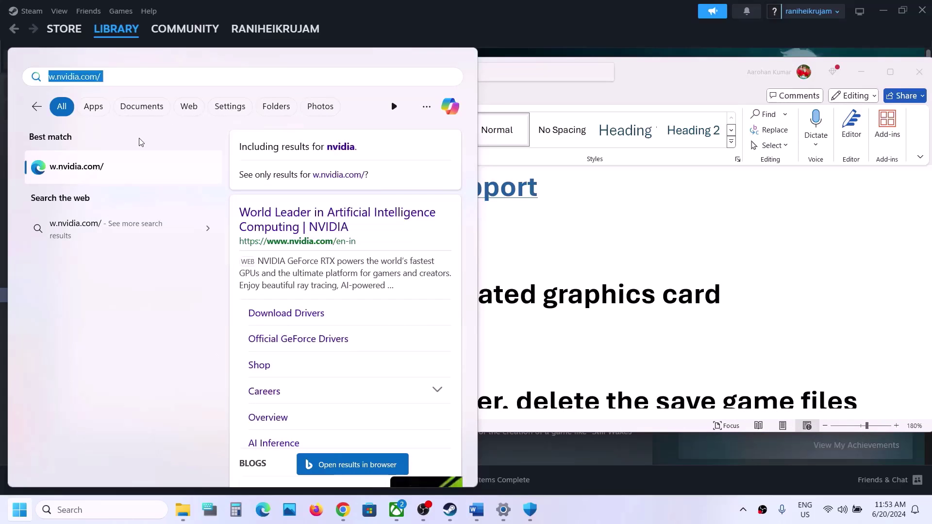
type("graphics")
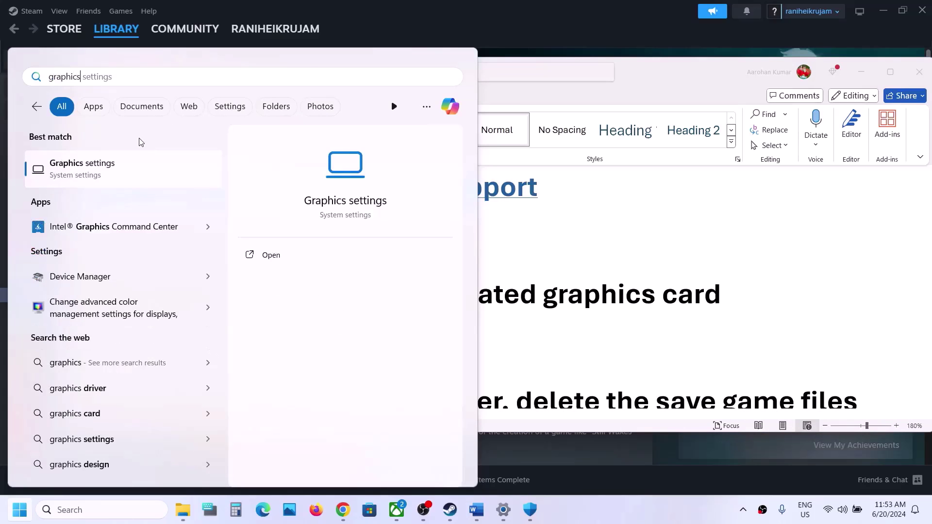
left_click(100, 162)
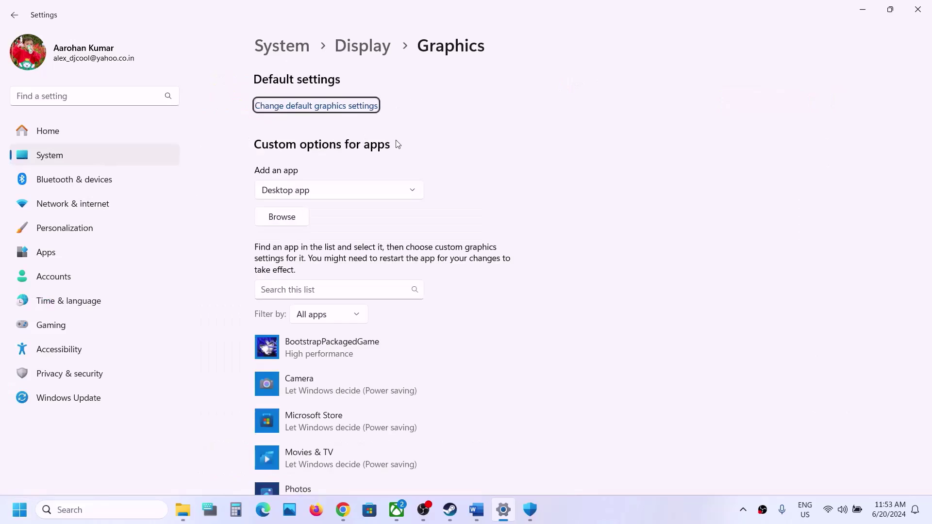
- Add StillWakesTheDeep from the steamapps\common\Still Wakes the Deep folder to the custom graphics app list
scroll(350, 256, "down", 1)
scroll(335, 243, "up", 1)
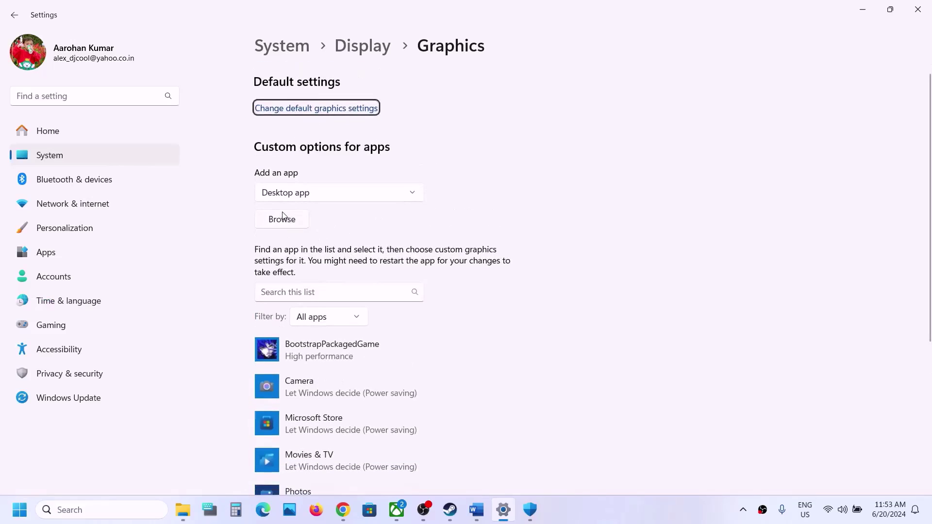
left_click(283, 216)
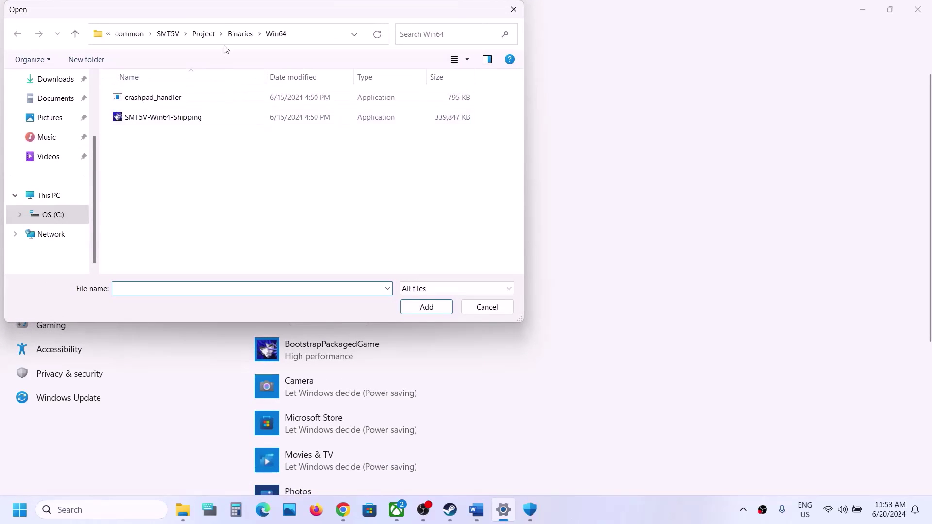
left_click(122, 36)
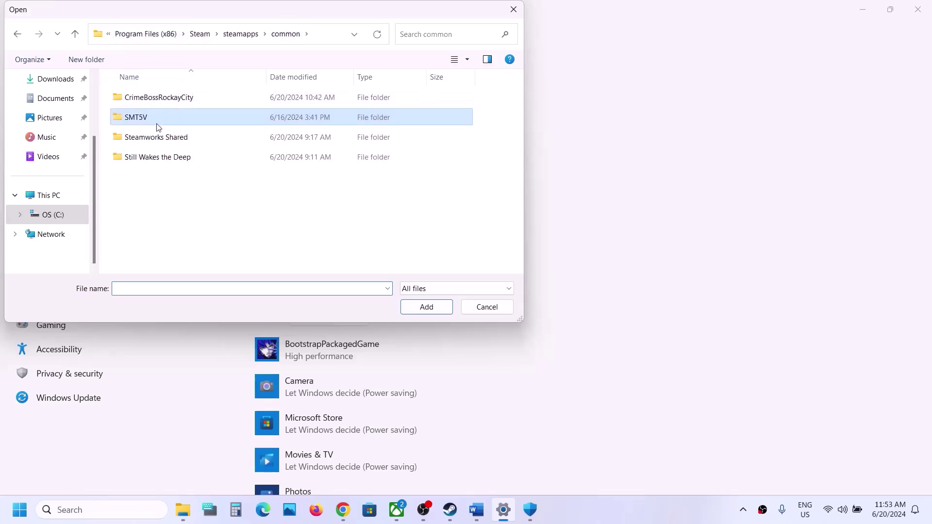
double_click(172, 160)
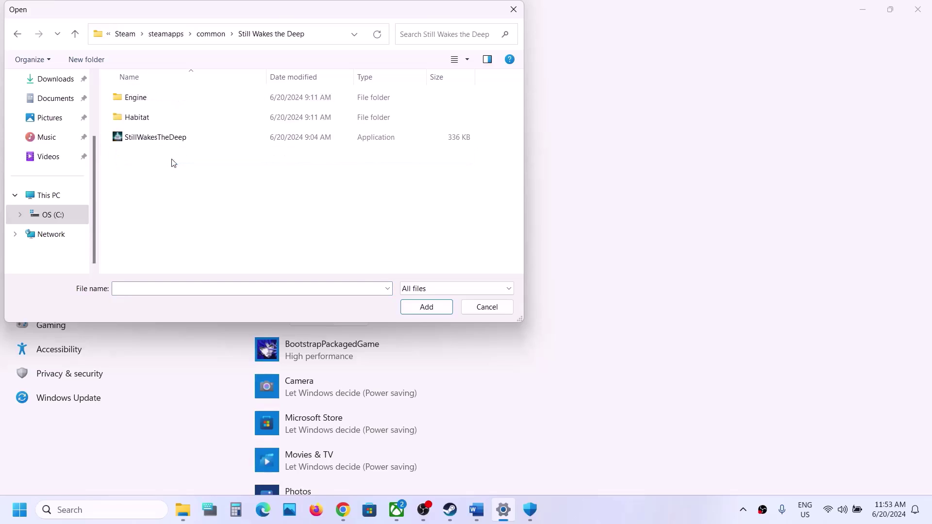
left_click(177, 139)
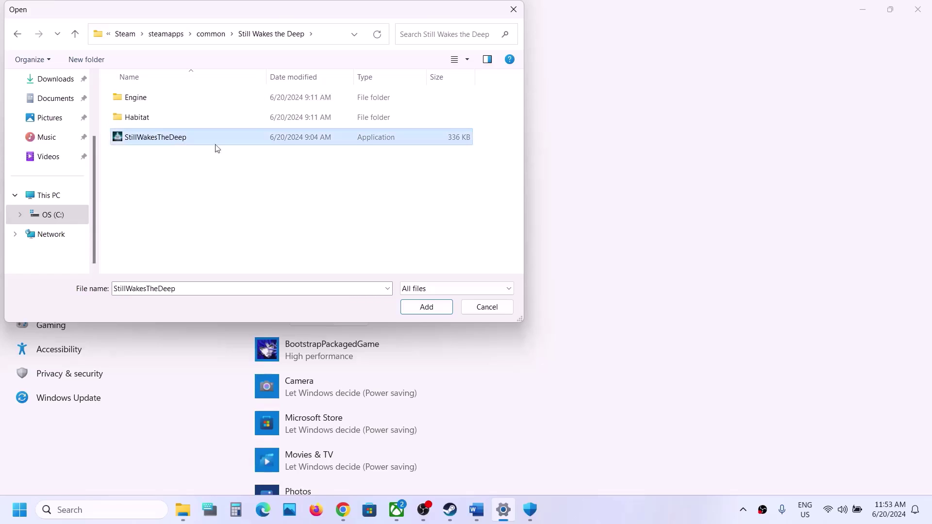
left_click(427, 307)
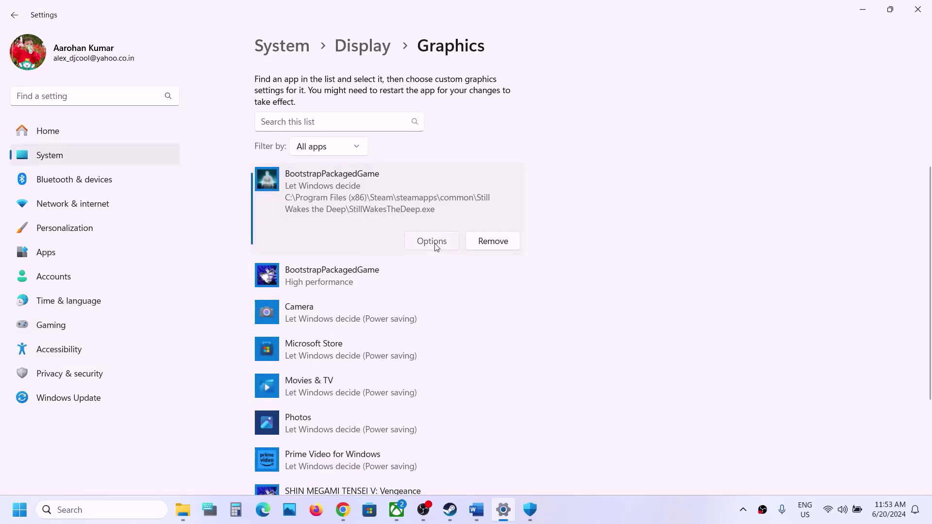
- Set the added game executable's graphics preference to High performance and save it
left_click(437, 247)
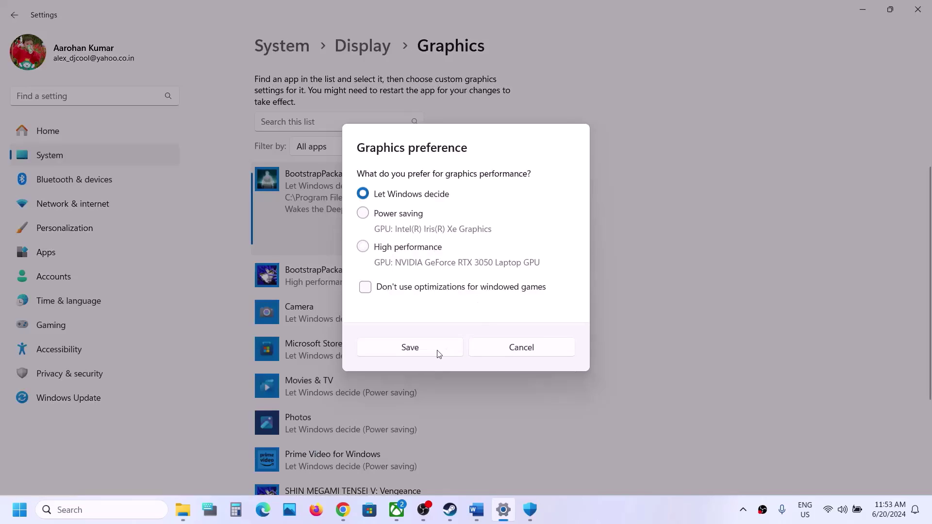
left_click(403, 255)
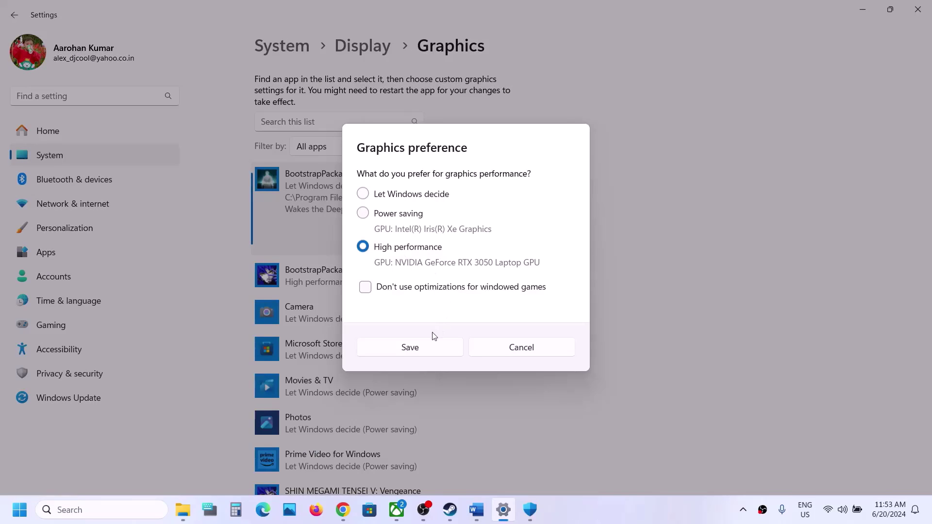
left_click(424, 344)
- Add the second StillWakesTheDeep executable from the game's Habitat\Binaries\Win64 folder to the custom graphics app list
scroll(422, 343, "up", 4)
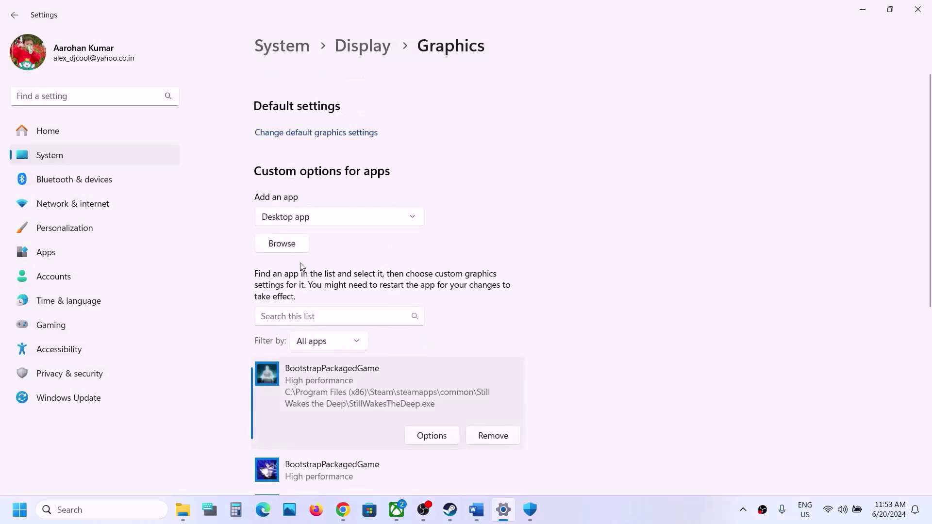
left_click(294, 245)
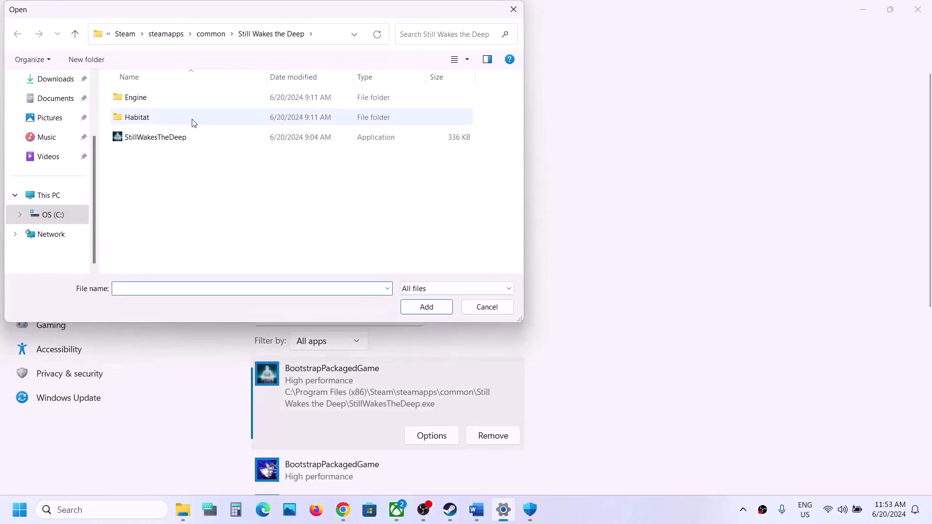
double_click(160, 118)
double_click(145, 97)
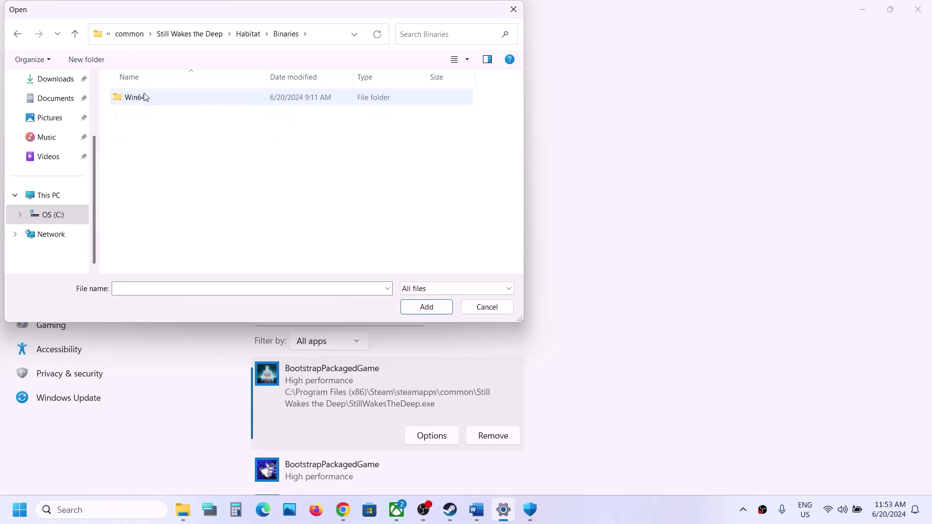
double_click(145, 96)
left_click(185, 121)
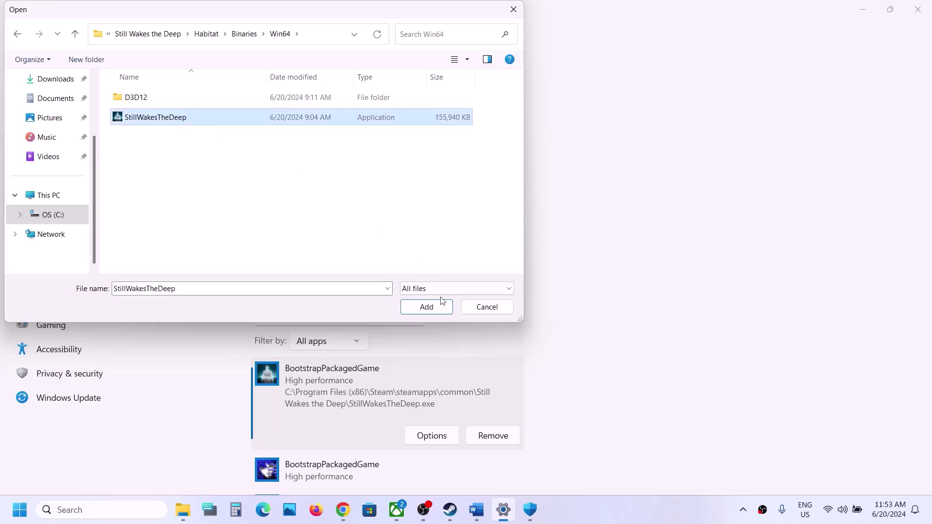
left_click(428, 307)
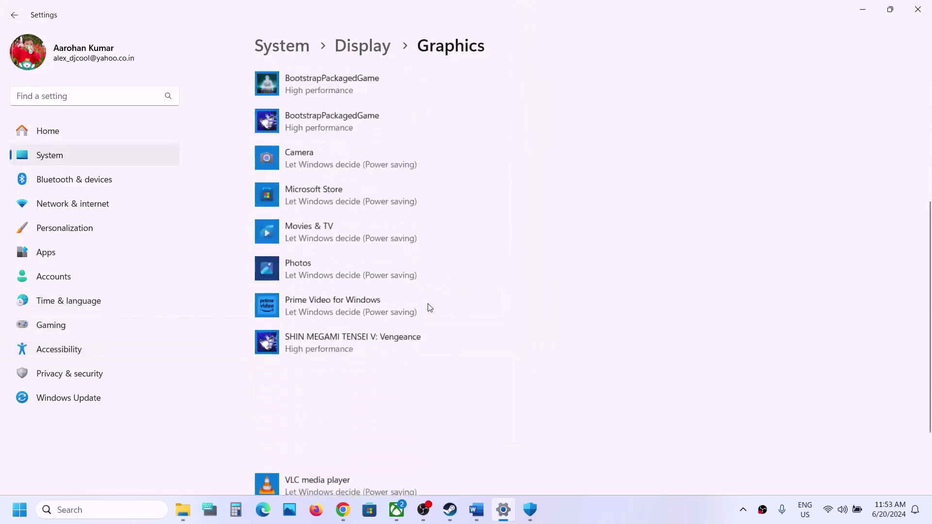
- Save High performance as the graphics preference for the Win64 Still Wakes The Deep entry and close Settings
left_click(428, 359)
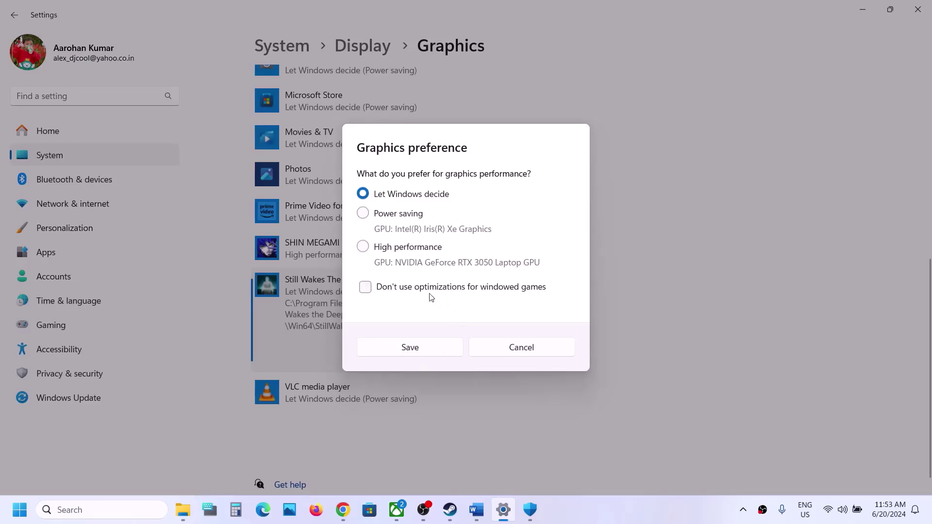
left_click(404, 249)
left_click(435, 349)
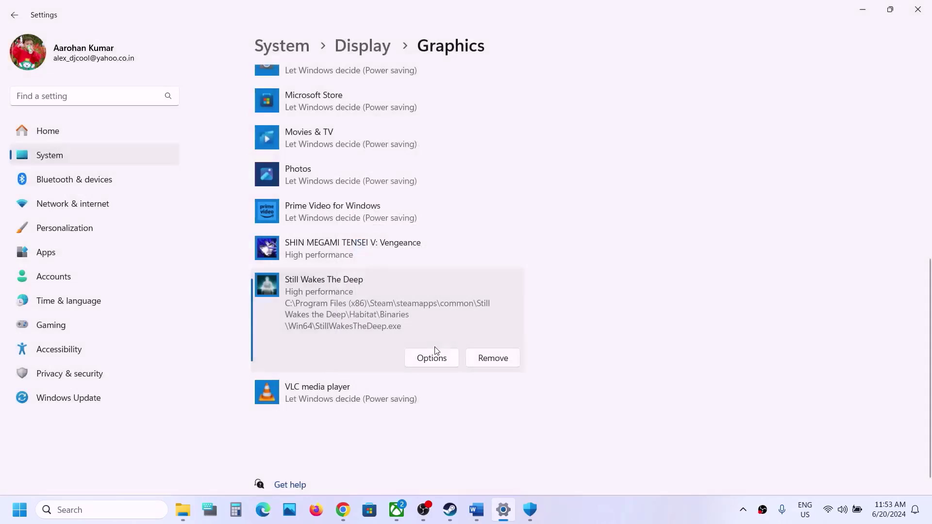
left_click(918, 9)
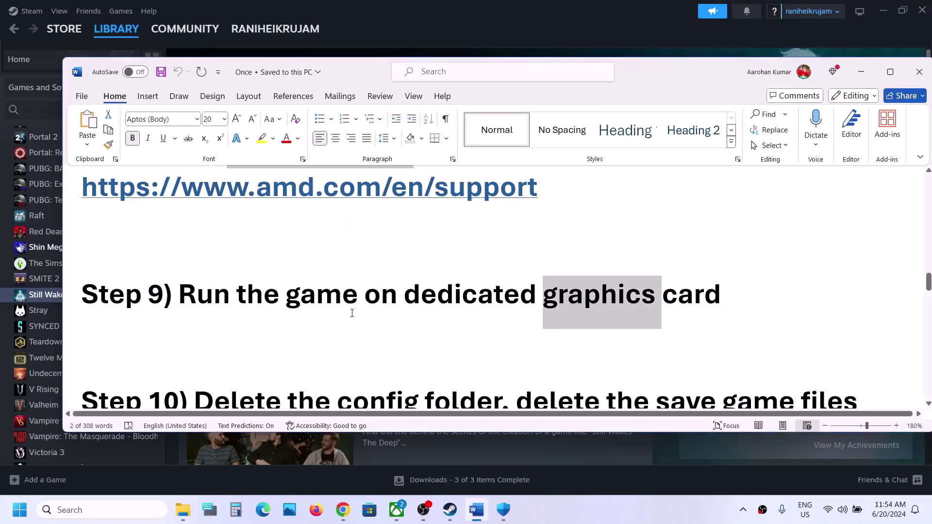
- Highlight the config folder instruction in Step 10 of the Word document, and open the user's profile folder under C:\Users in File Explorer
scroll(352, 313, "down", 2)
left_click_drag(200, 296, 449, 294)
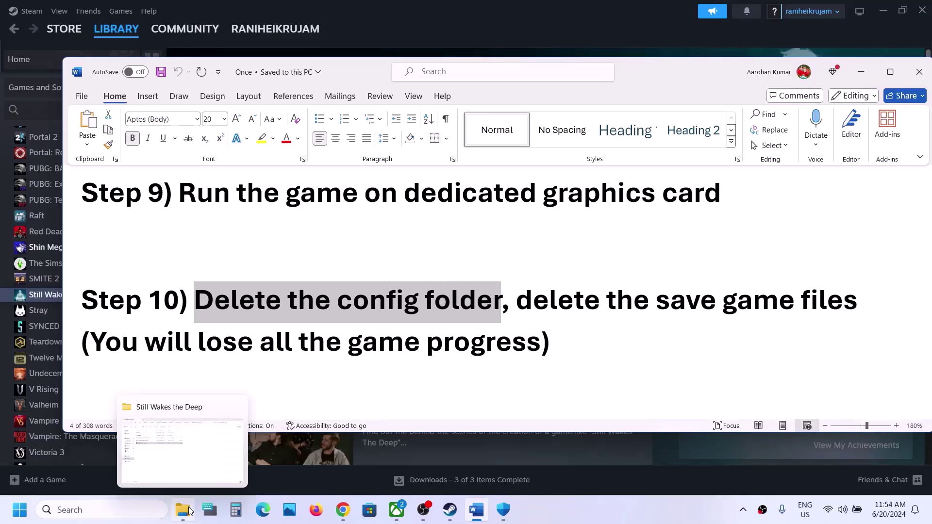
left_click(189, 510)
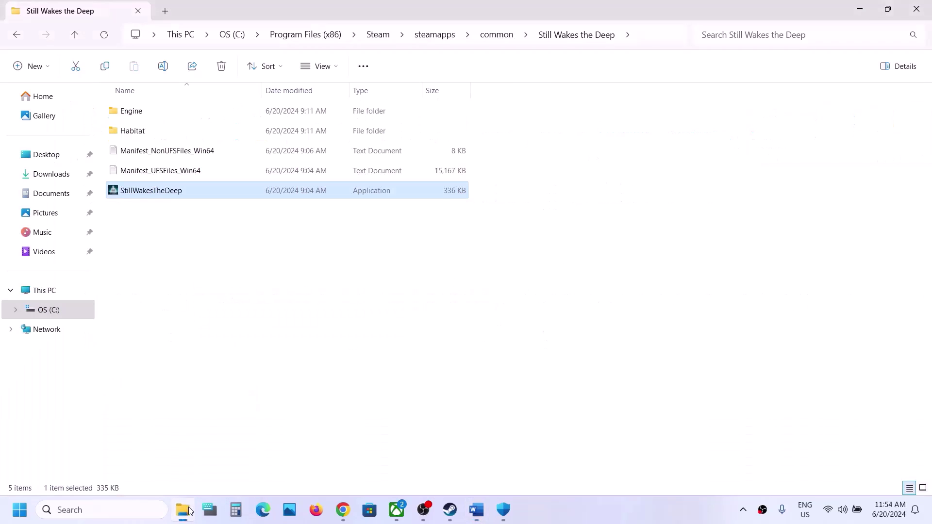
left_click(51, 311)
scroll(154, 334, "down", 2)
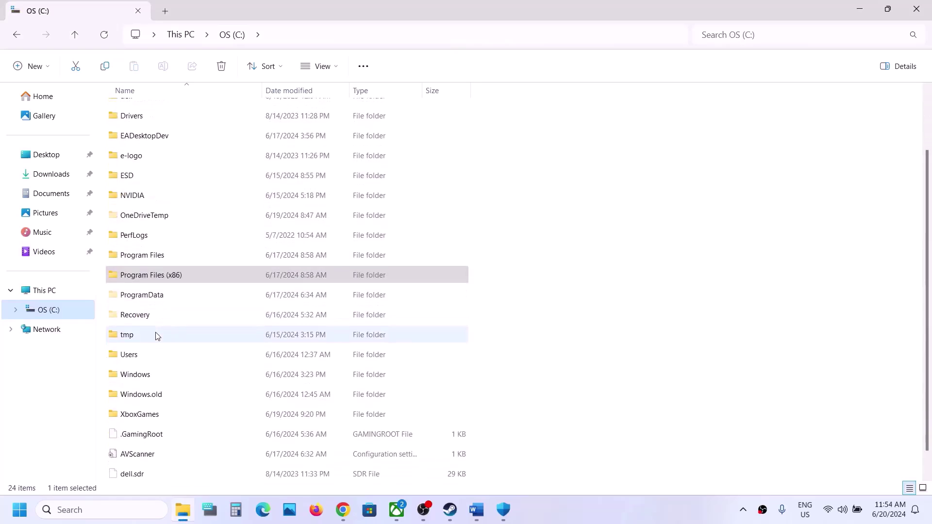
double_click(129, 355)
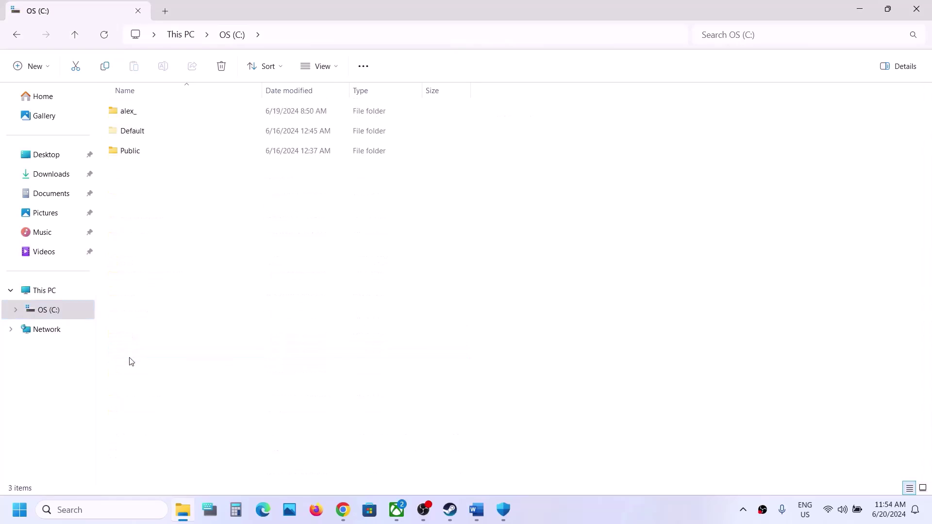
double_click(132, 117)
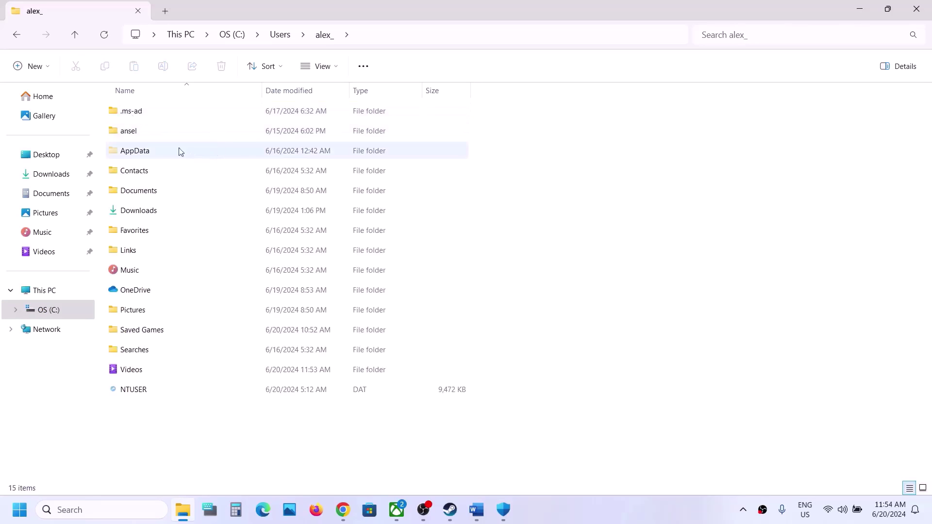
- Check in the view options that hidden items are shown so the AppData folder is available
left_click(161, 152)
left_click(335, 68)
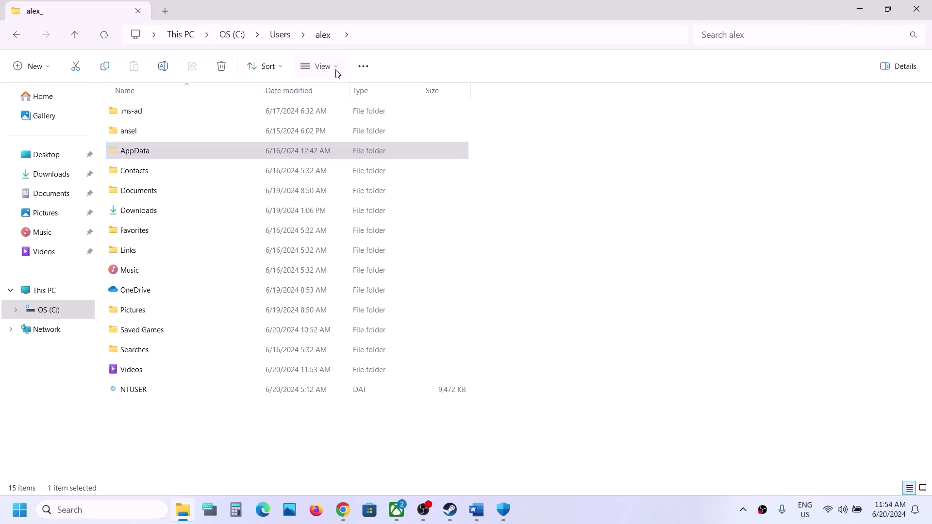
mouse_move(336, 293)
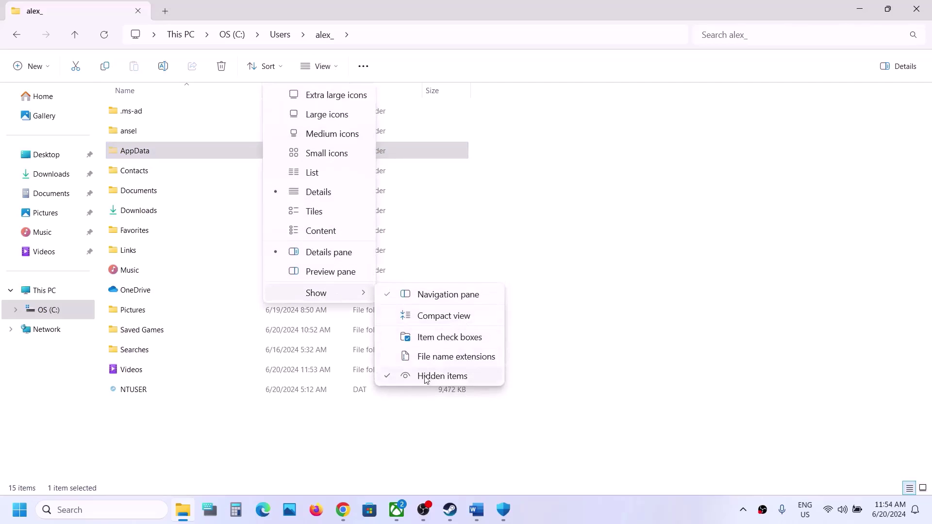
left_click(183, 148)
- Open the game's Windows configuration folder at AppData\Local\Habitat\Saved\Config\Windows
double_click(182, 148)
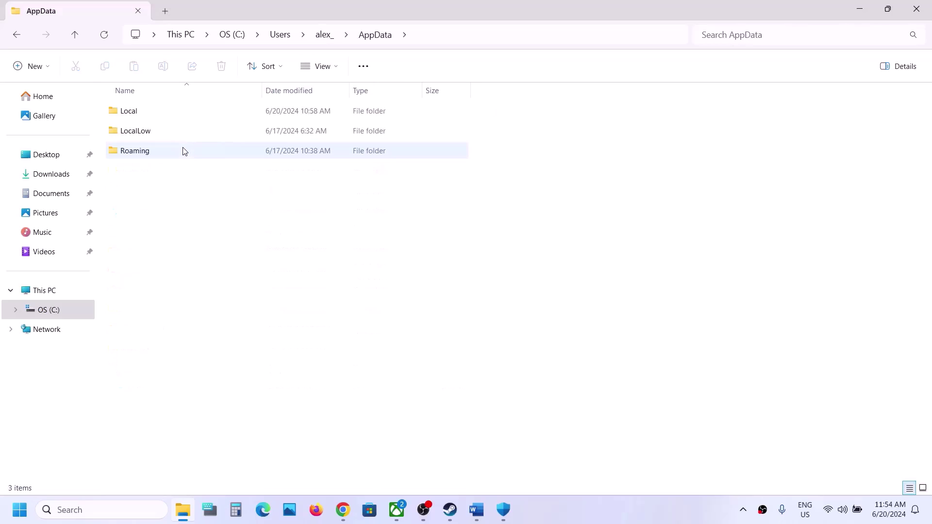
double_click(151, 111)
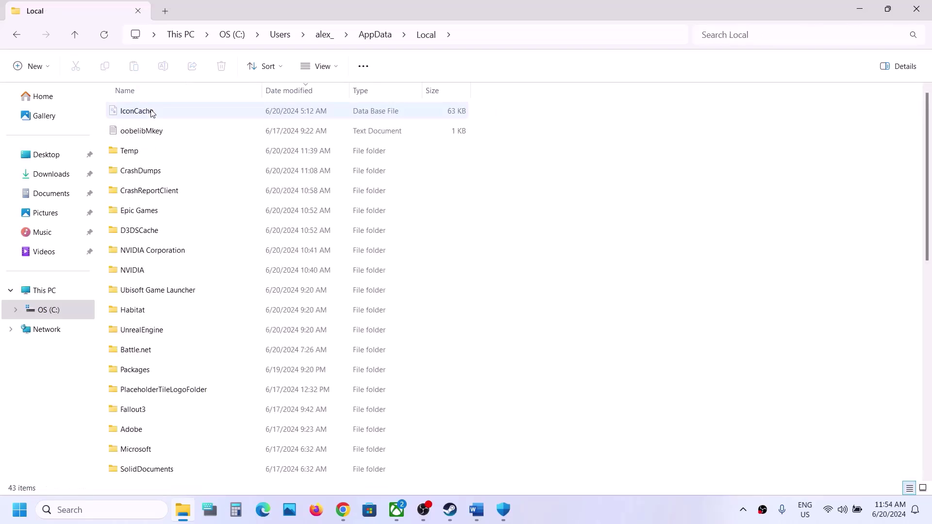
double_click(140, 321)
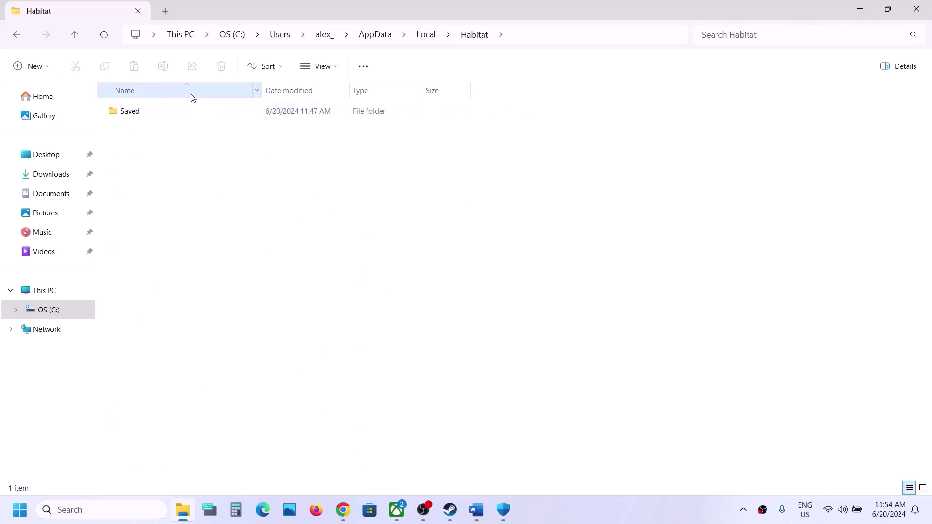
left_click(140, 111)
double_click(140, 111)
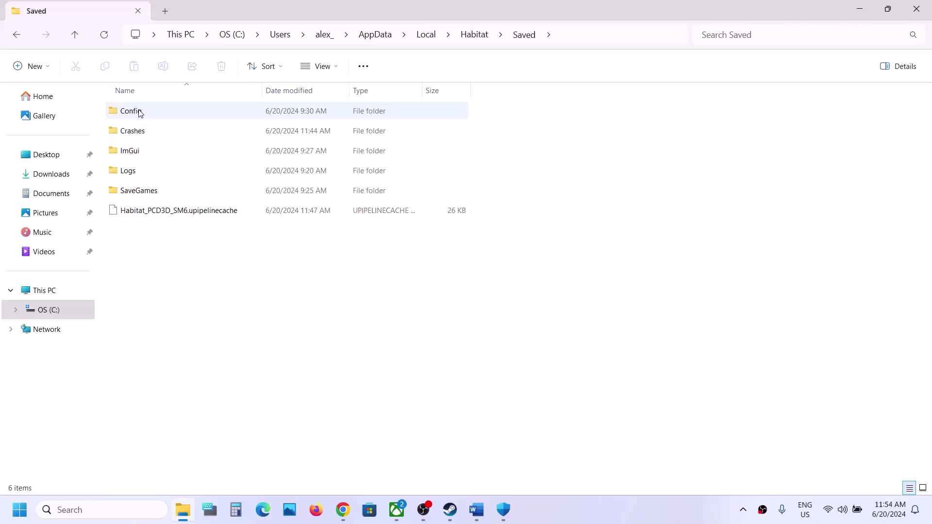
left_click(167, 118)
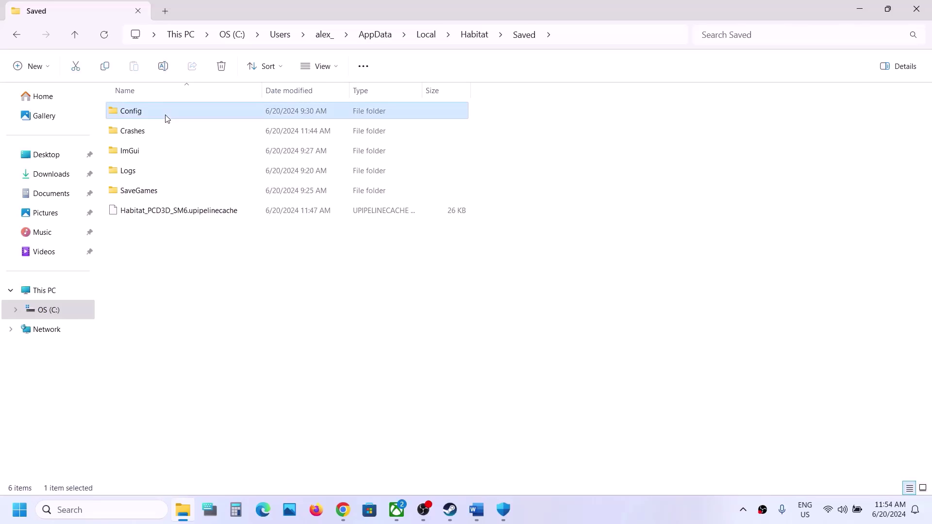
double_click(167, 119)
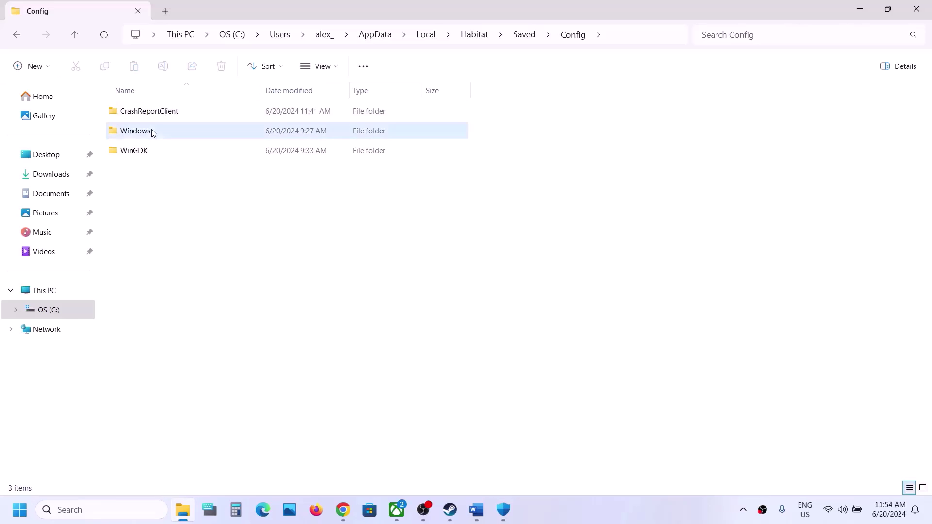
double_click(154, 134)
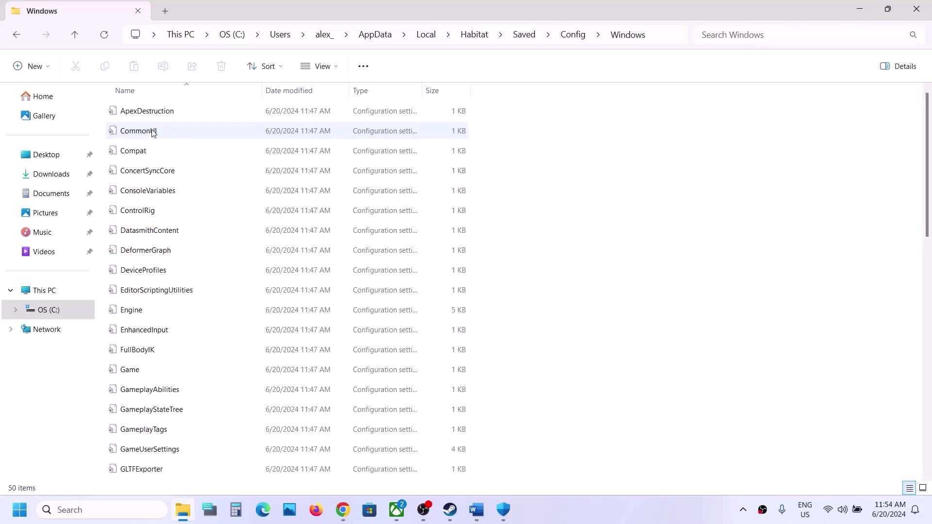
- Return to the Habitat\Saved folder and show the delete option for its Config folder without deleting it
left_click(74, 35)
left_click(75, 35)
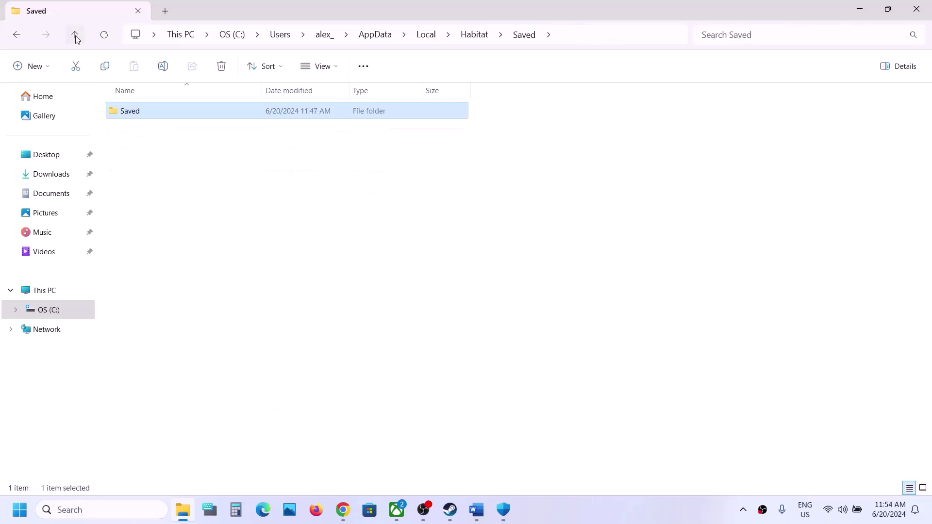
left_click(75, 35)
double_click(140, 121)
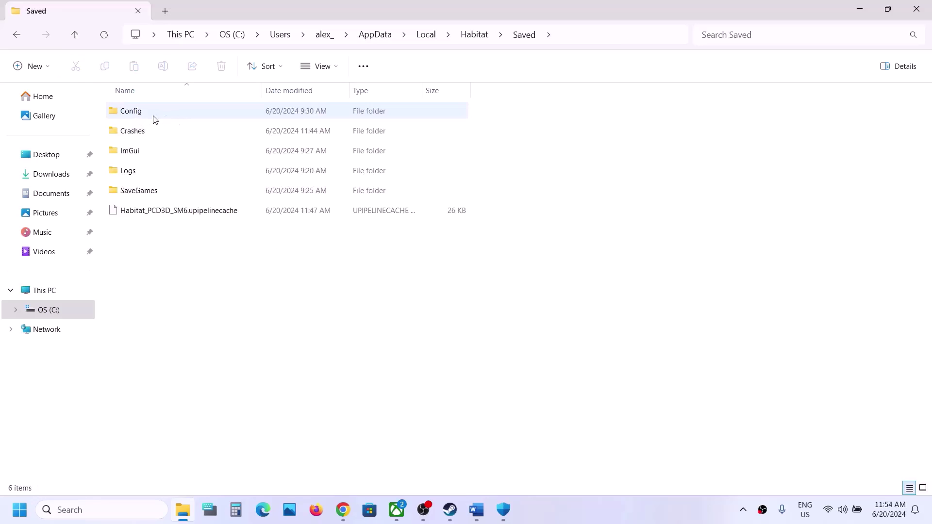
left_click(155, 119)
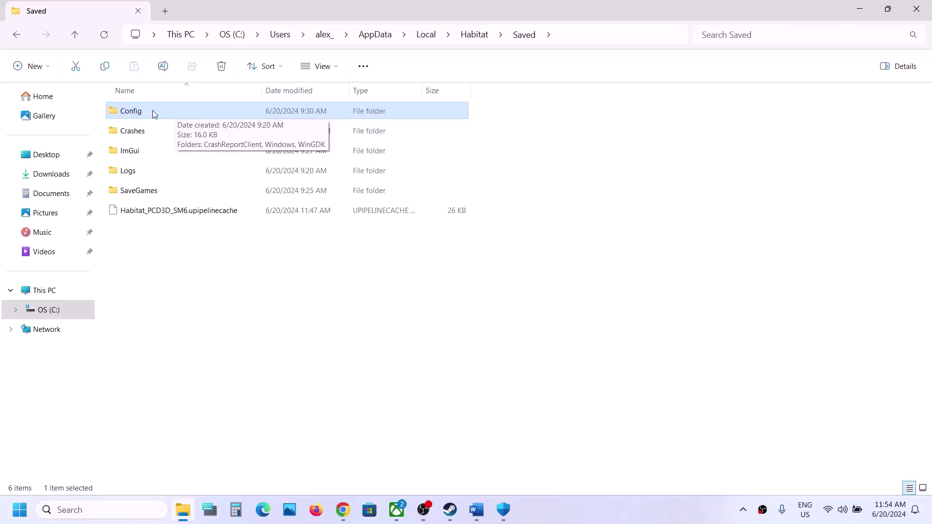
right_click(152, 110)
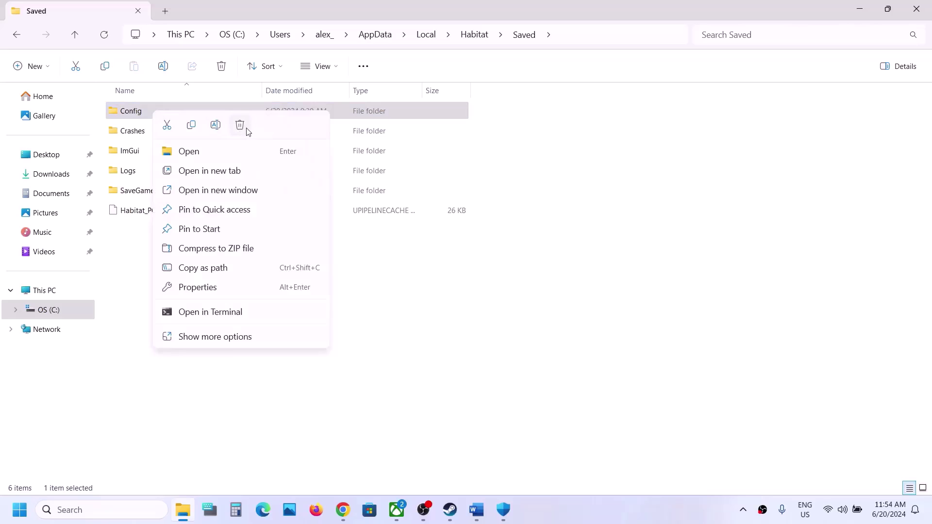
left_click(410, 317)
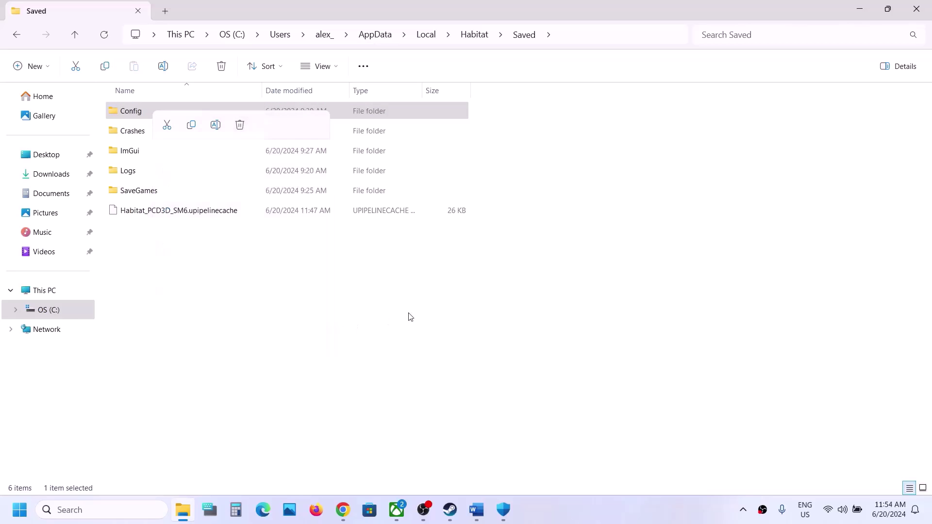
- Switch to the Word document and highlight Step 10's save game deletion instruction with its lost-progress warning
left_click(450, 510)
left_click(477, 510)
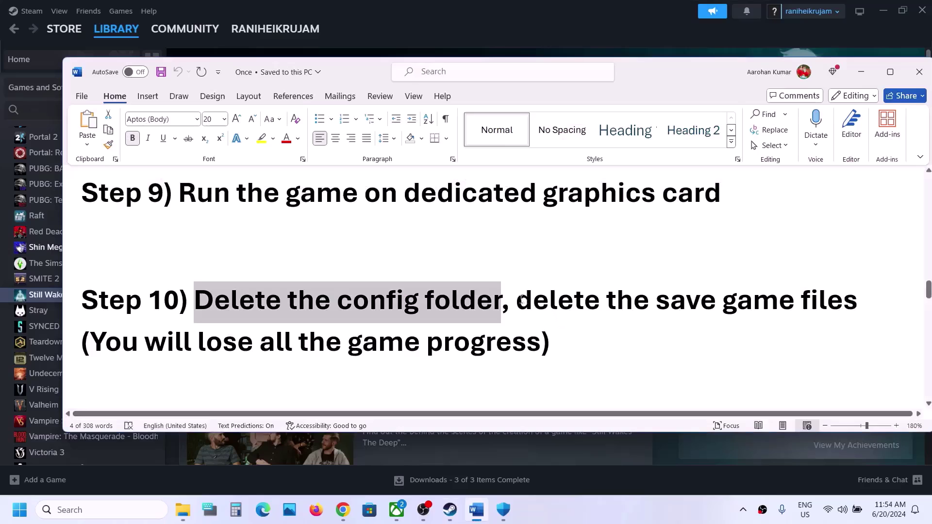
left_click_drag(521, 300, 807, 282)
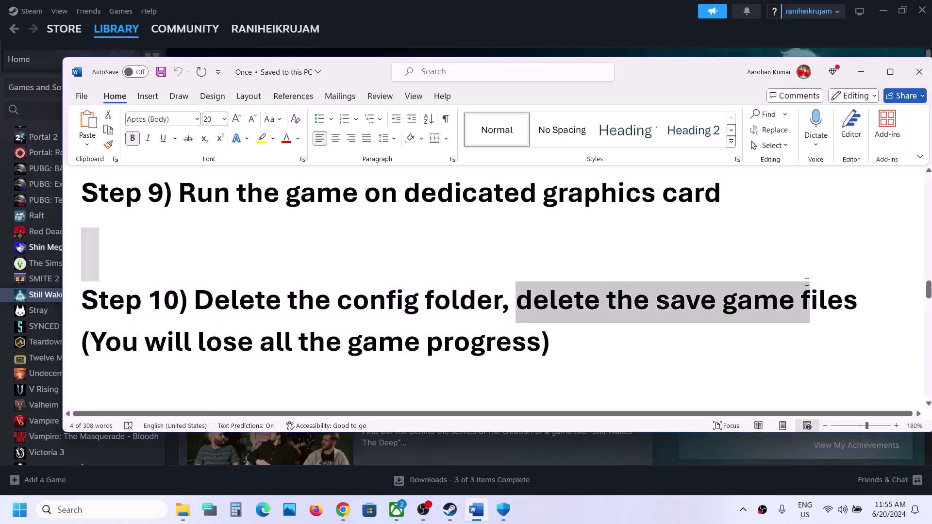
left_click(807, 282)
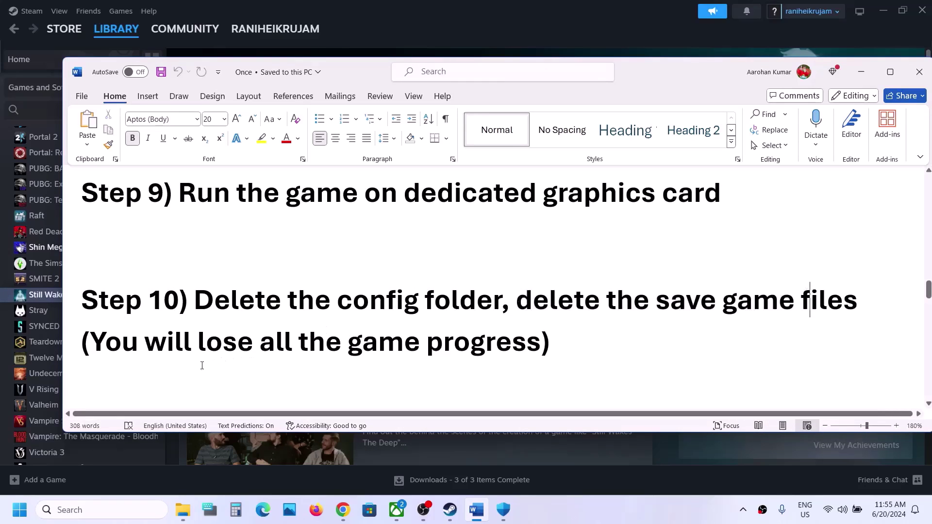
left_click_drag(175, 348, 541, 348)
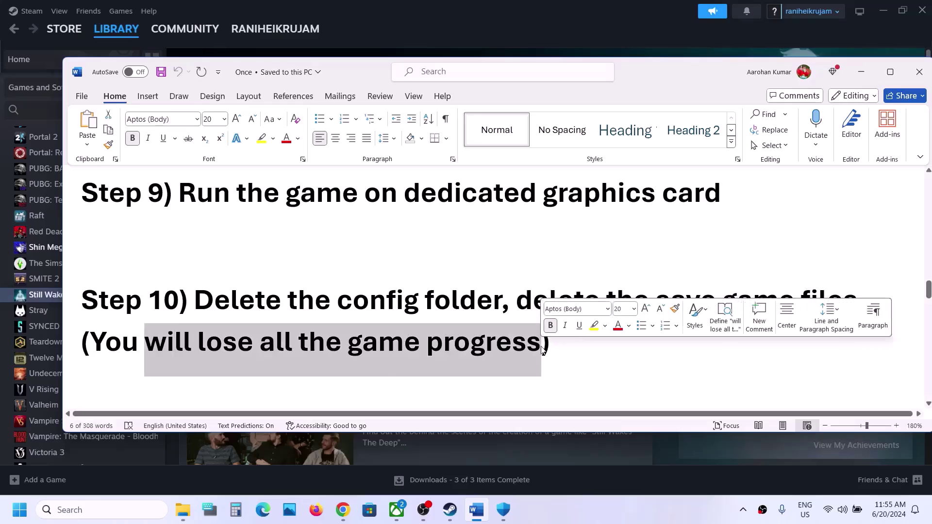
left_click(541, 348)
left_click_drag(511, 305, 563, 352)
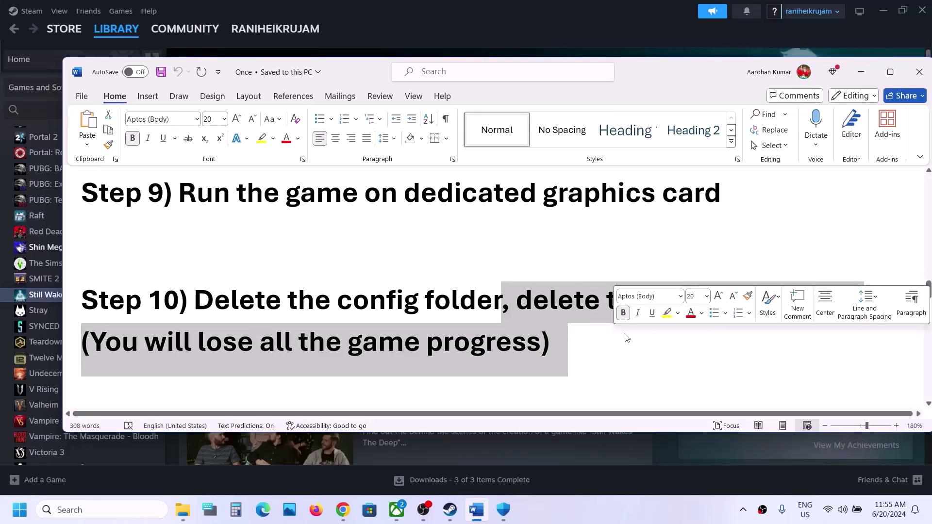
- Switch to File Explorer, go up to AppData\Local, and show the delete option for the Habitat folder without deleting it
left_click(188, 512)
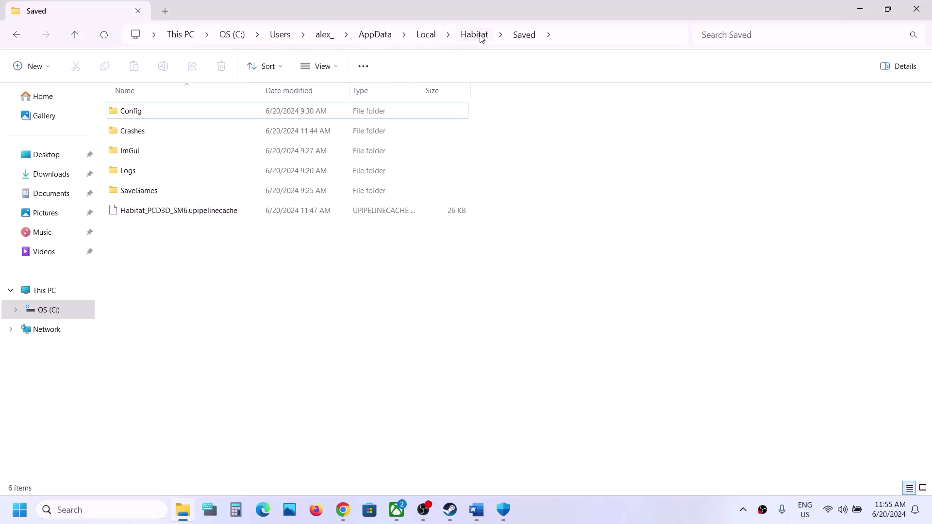
left_click(73, 35)
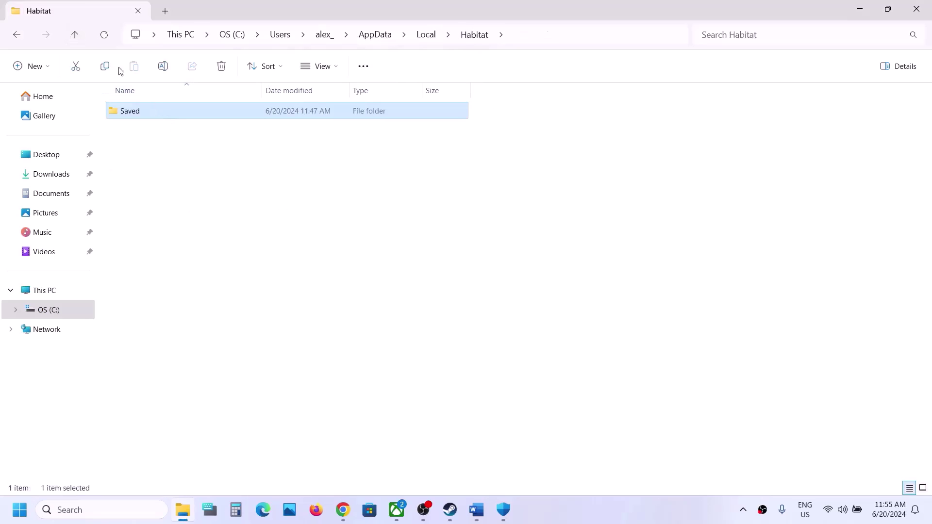
left_click(80, 39)
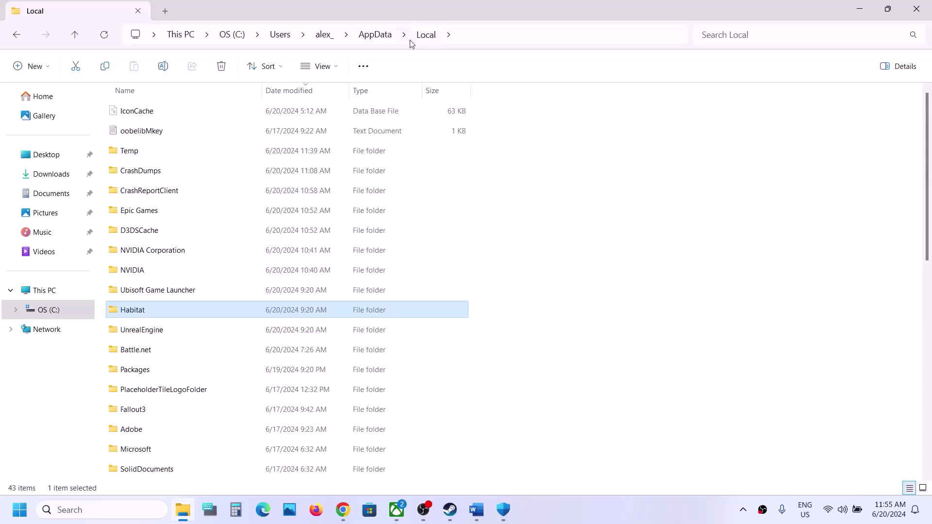
left_click(466, 43)
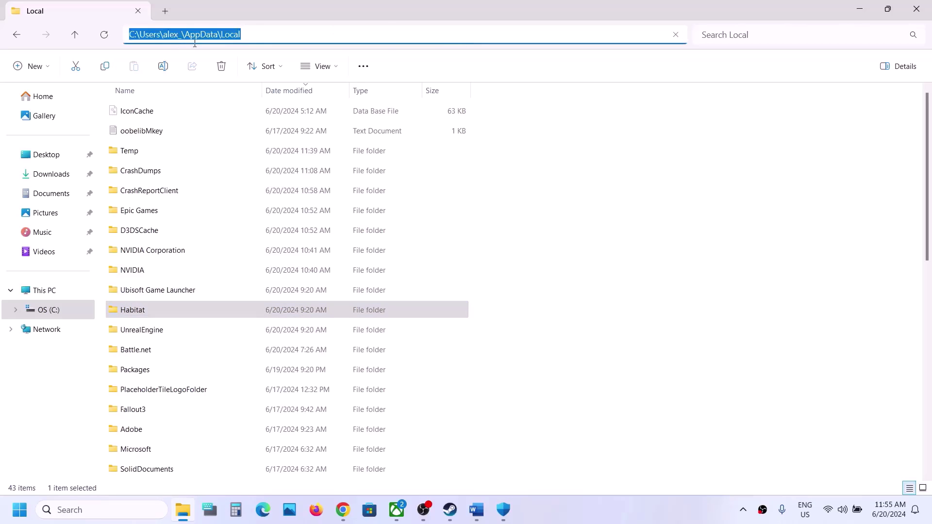
left_click(136, 317)
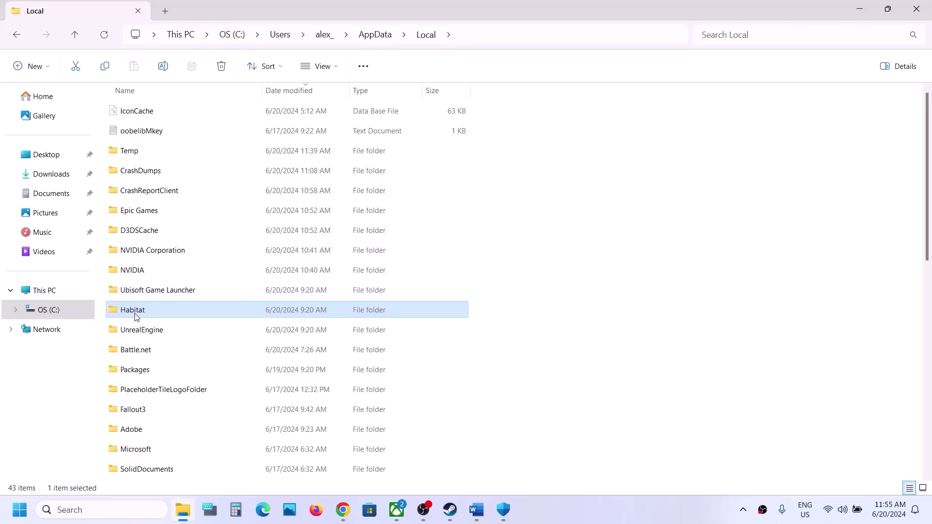
right_click(136, 317)
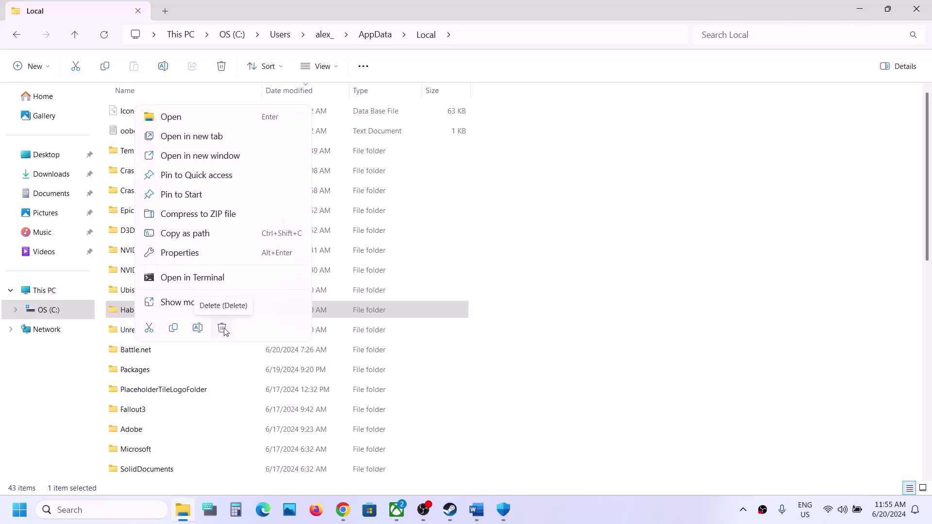
left_click(555, 352)
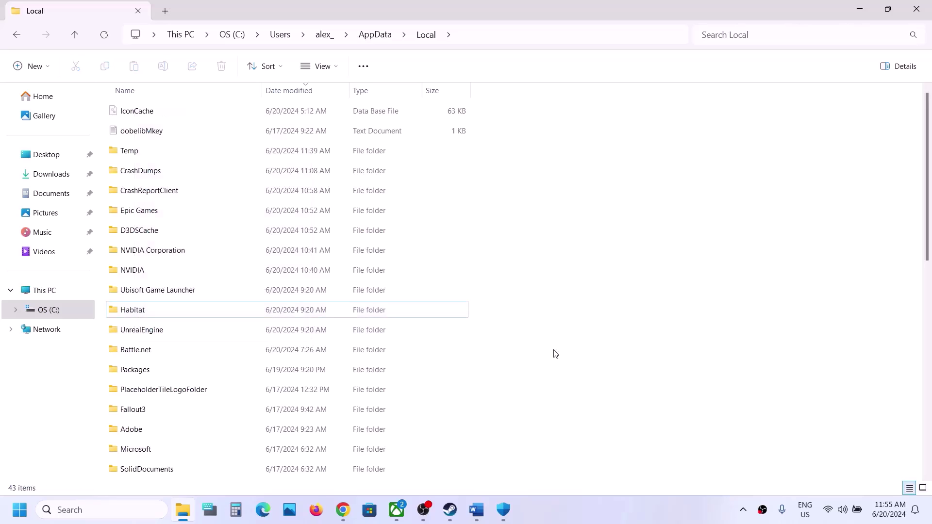
- Switch back to the Word document and copy the Microsoft download link under Step 11, Install Visual C++ Files
left_click(450, 510)
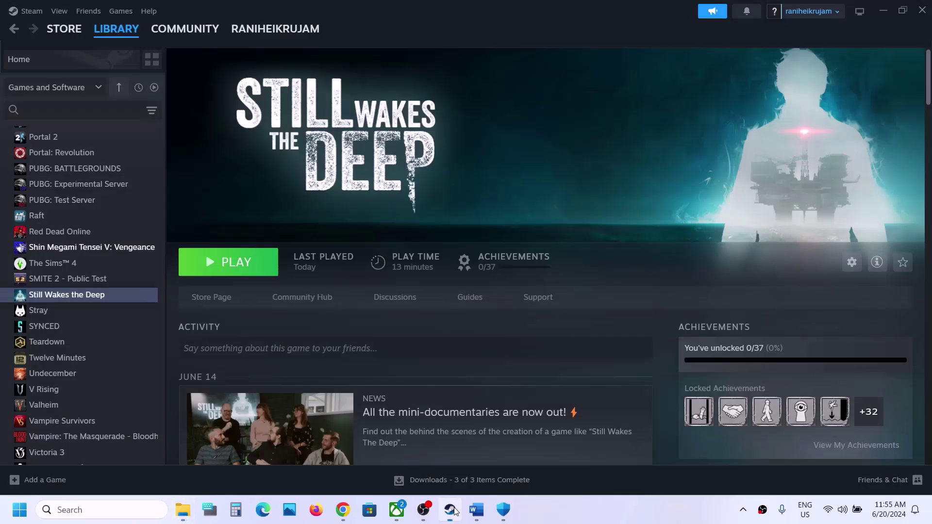
left_click(476, 510)
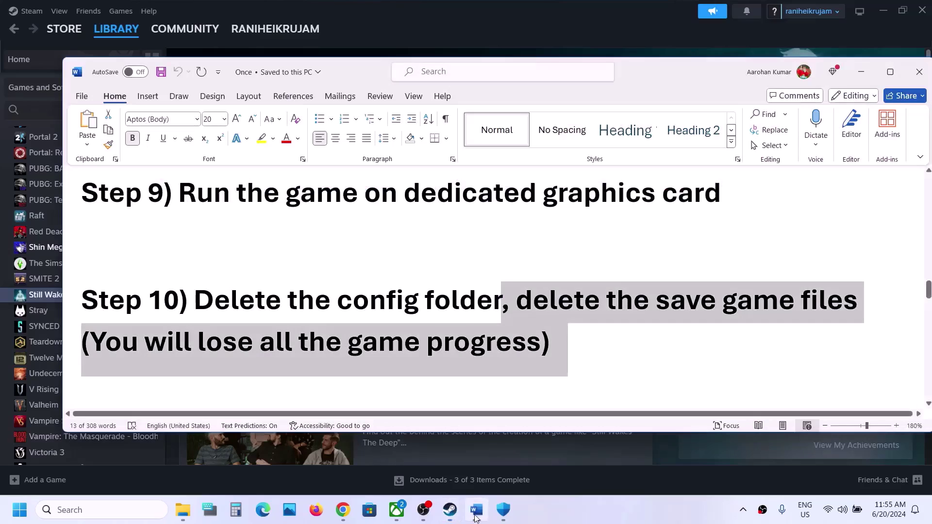
scroll(391, 334, "down", 3)
scroll(391, 335, "down", 1)
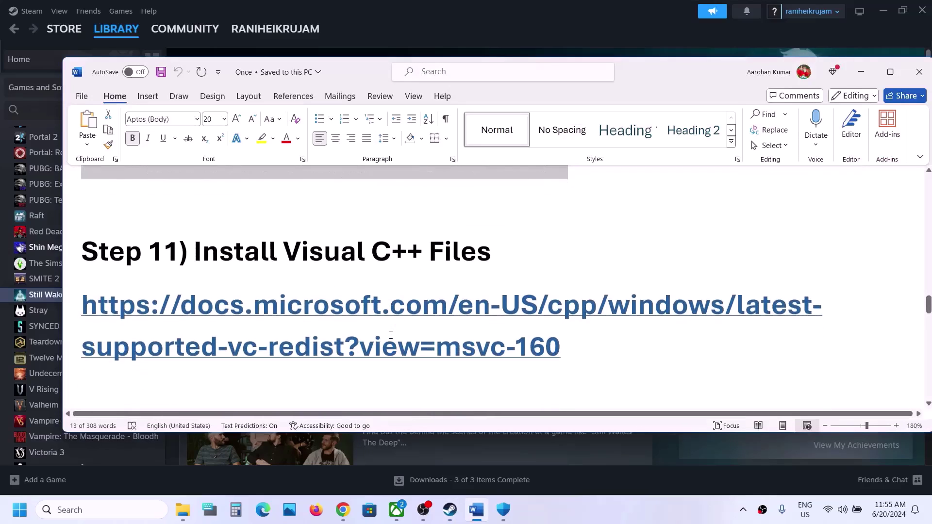
triple_click(575, 339)
key("ctrl+c")
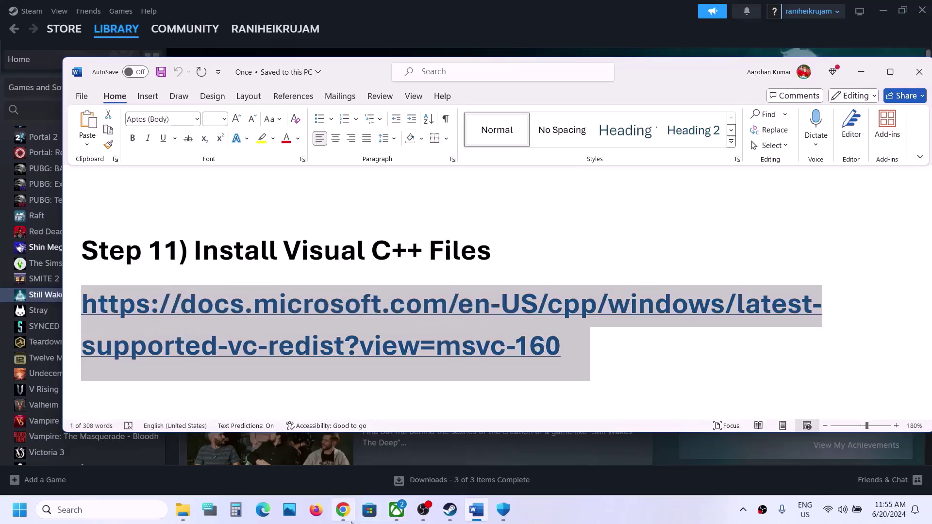
- Switch to Chrome, open the copied Microsoft link in a new tab, and find the Visual Studio 2015, 2017, 2019, and 2022 redistributable downloads
left_click(343, 510)
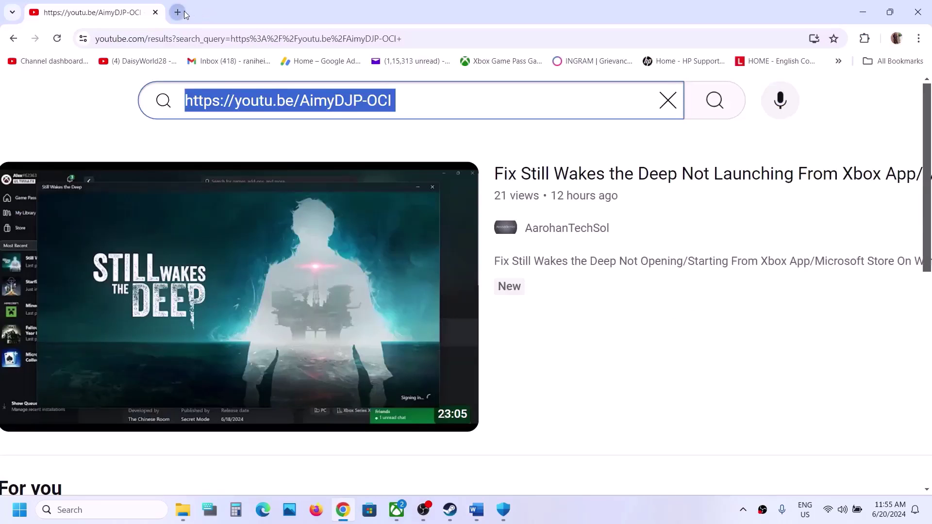
left_click(184, 10)
key("ctrl+v")
key("Return")
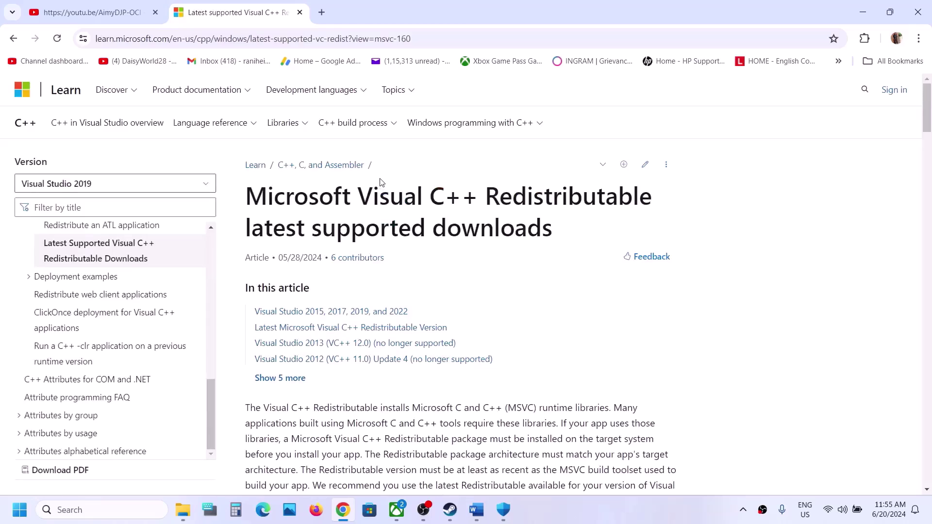
scroll(380, 182, "down", 7)
left_click_drag(364, 123, 612, 130)
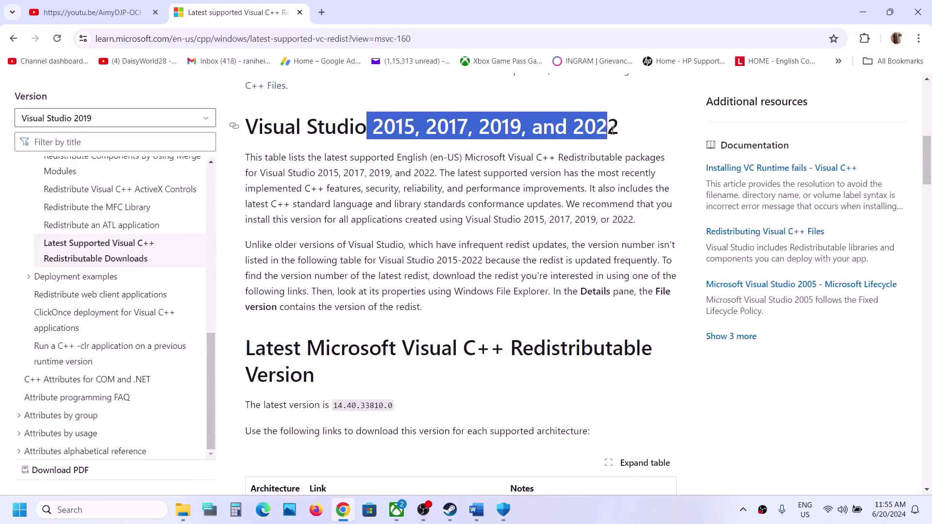
scroll(442, 236, "down", 7)
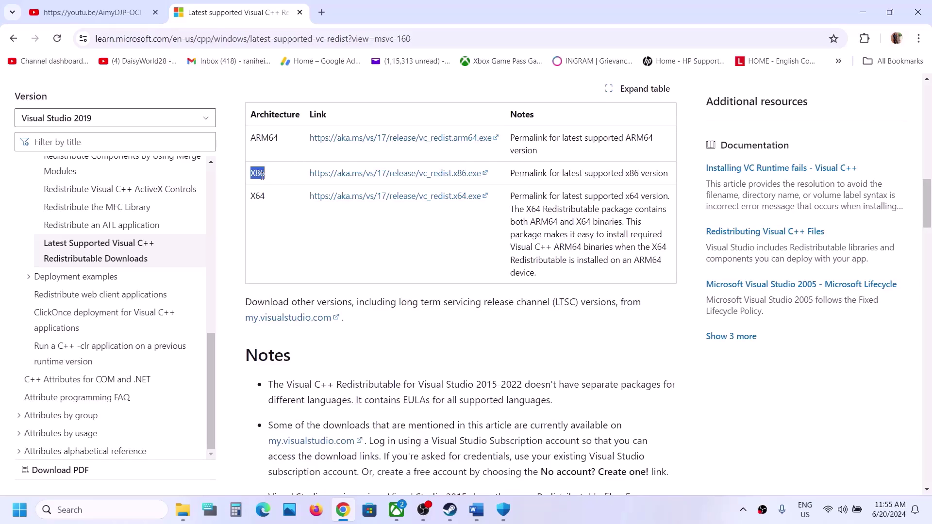
- Download the X86 Visual C++ redistributable, start its repair, and return to the download page
left_click(390, 174)
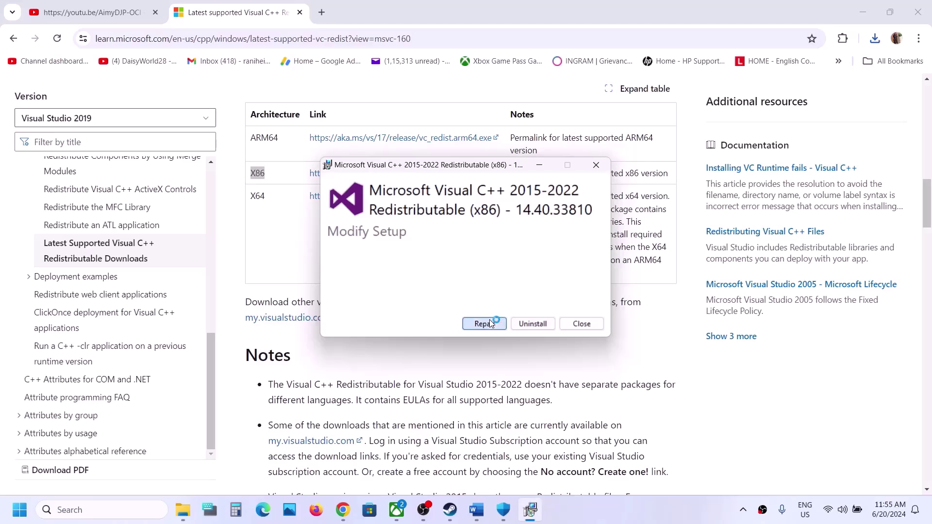
left_click(490, 323)
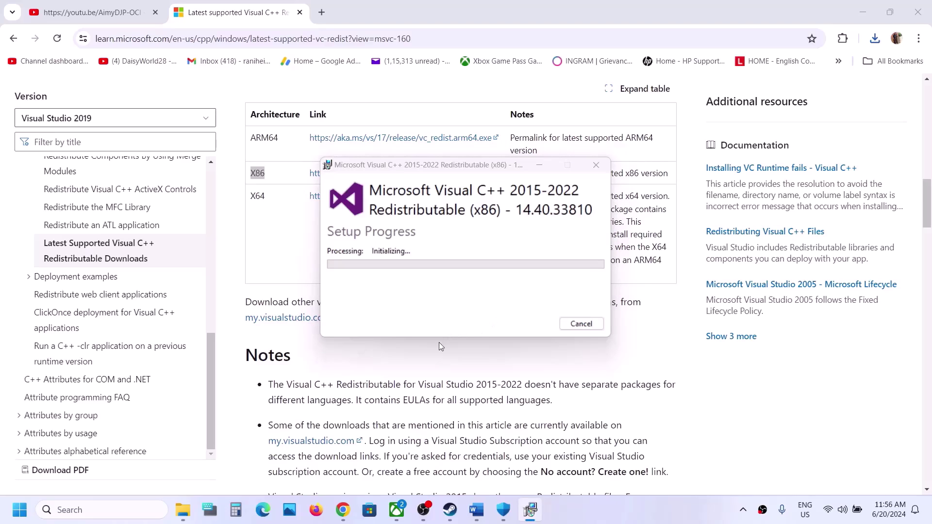
left_click(275, 238)
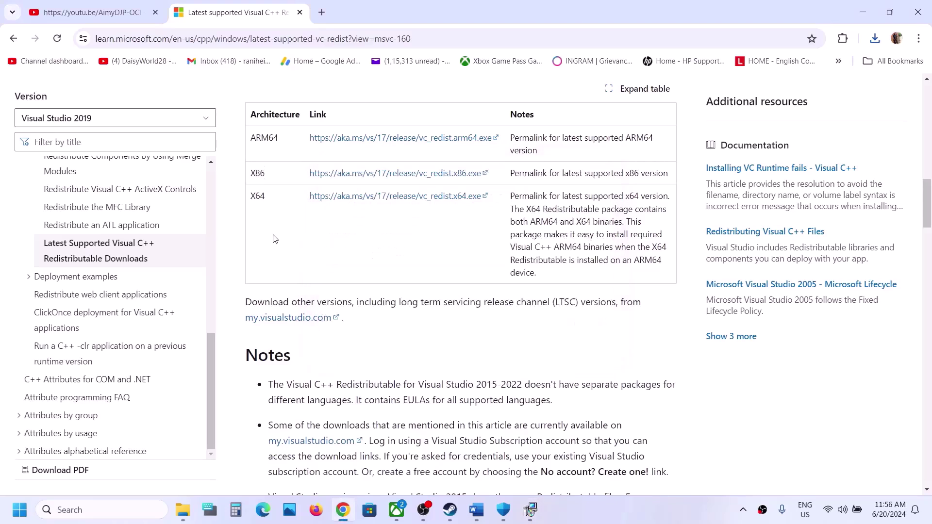
- Download the X64 Visual C++ redistributable, run its installer, and start the repair
left_click(376, 196)
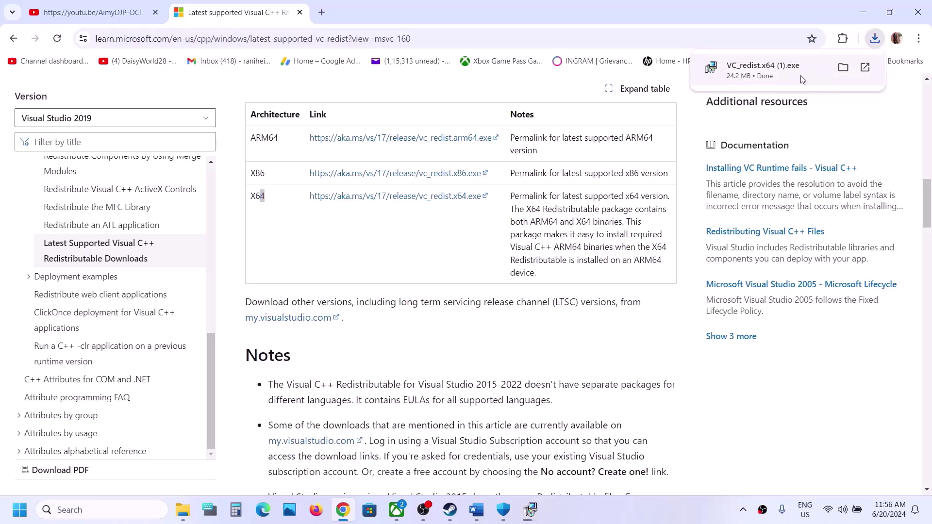
left_click(802, 79)
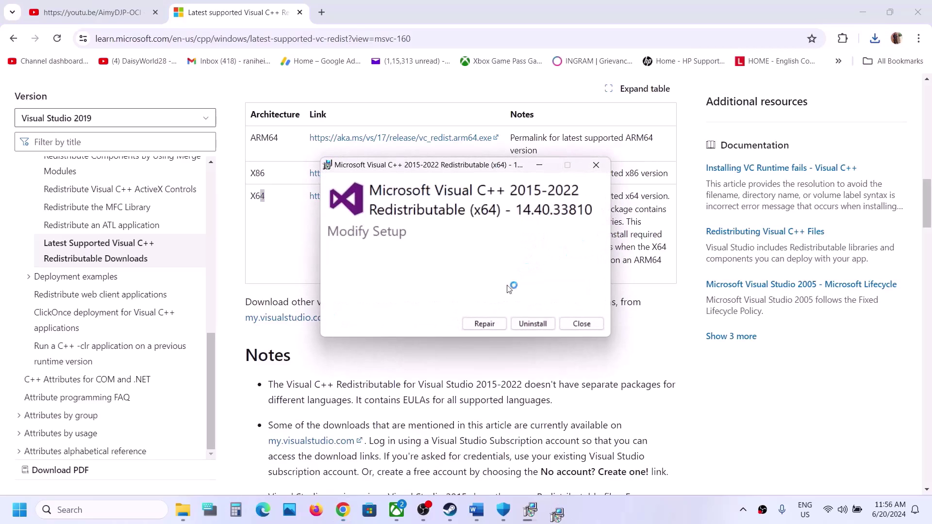
left_click(485, 324)
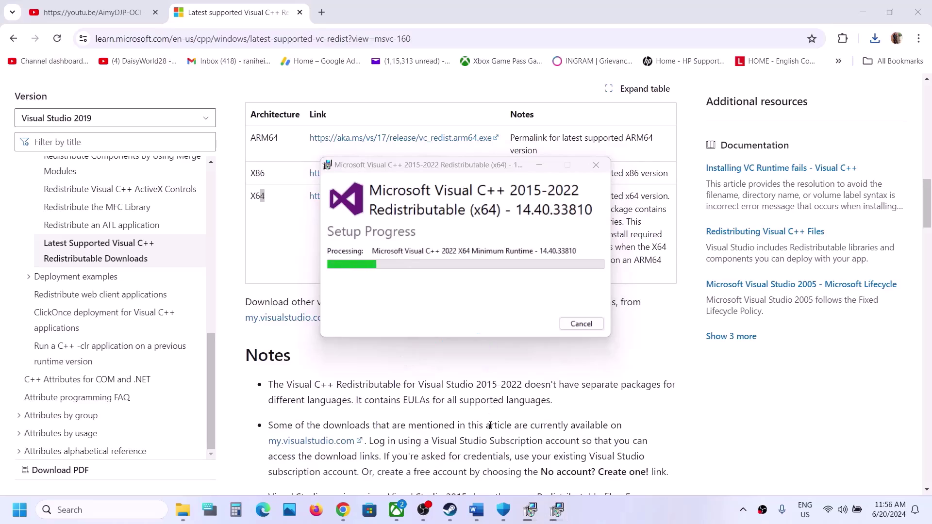
- Arrange the x86 and x64 redistributable setup windows side by side to show both repairs
left_click(557, 510)
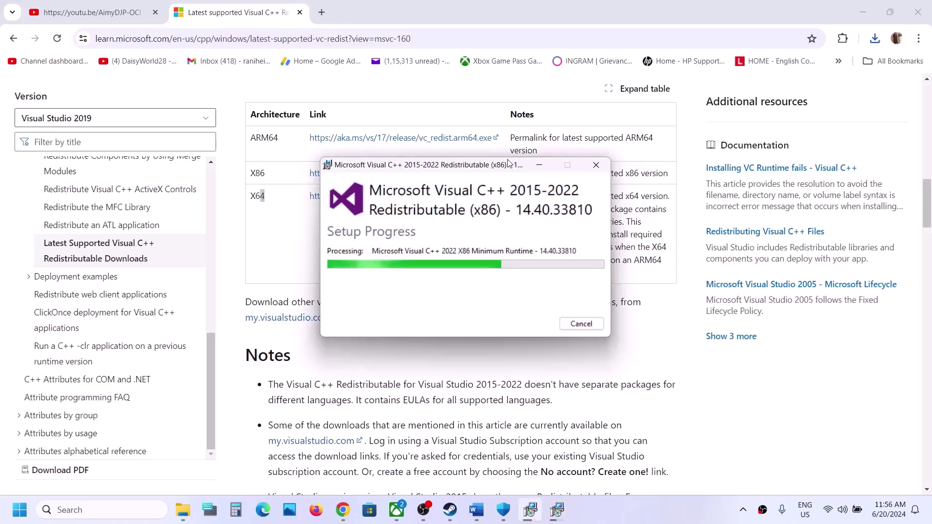
left_click_drag(508, 164, 283, 180)
left_click(386, 263)
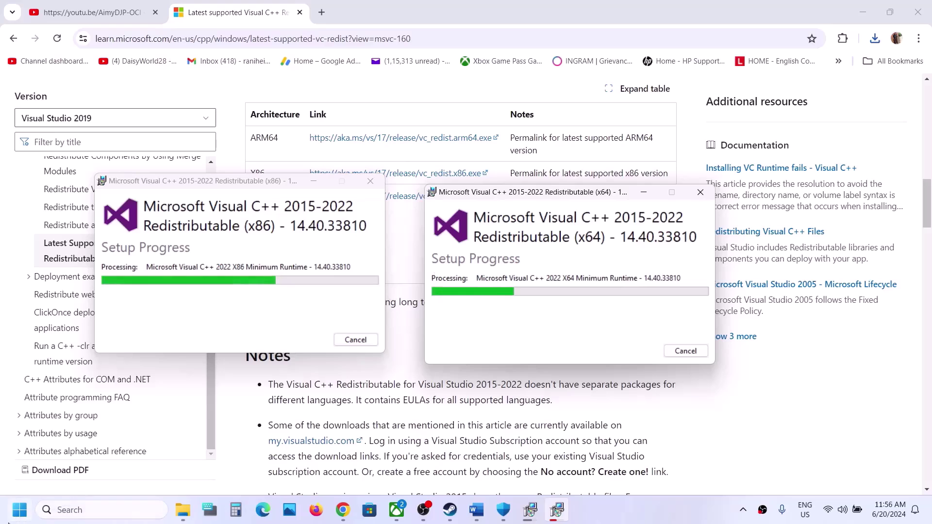
- Show the Windows Restart power option without restarting the computer
left_click(19, 510)
left_click(353, 471)
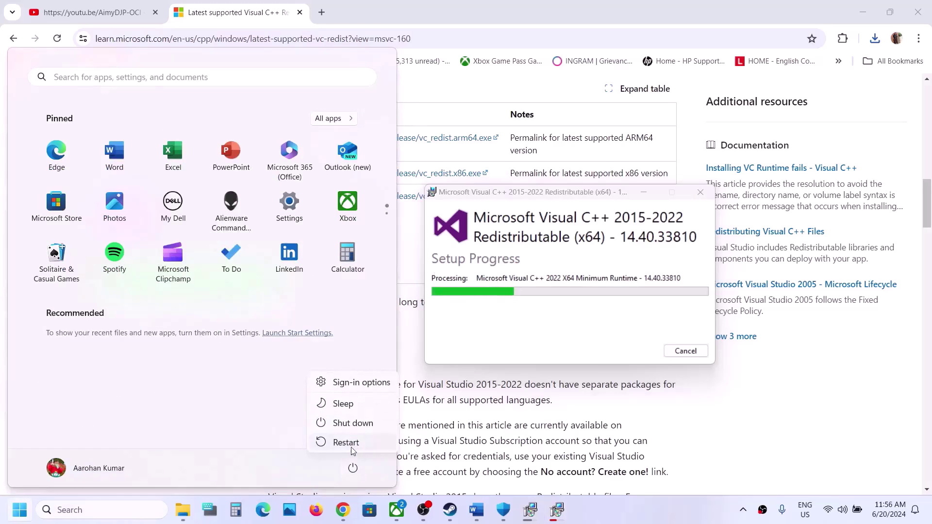
key("Escape")
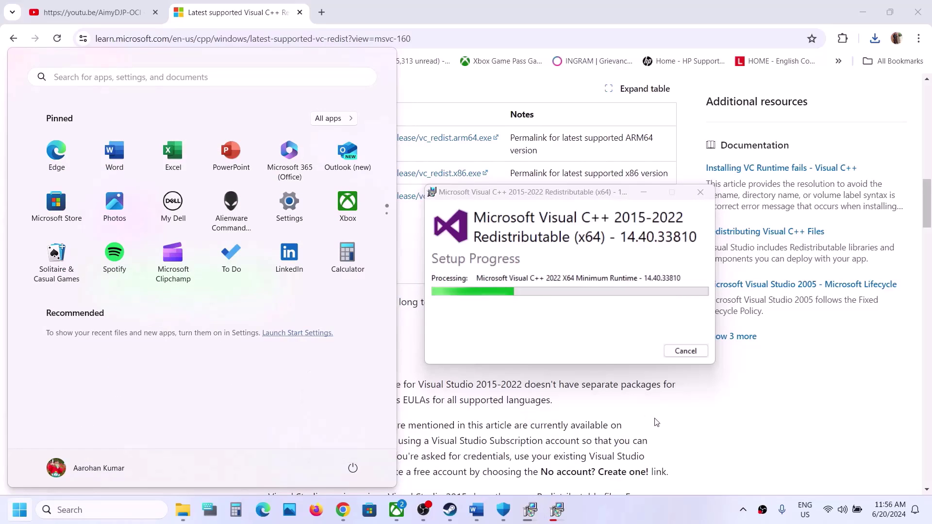
- Return to the Word document, copy the line "View Advanced system settings" from the virtual memory instructions, and open Windows search
left_click(454, 513)
left_click(476, 510)
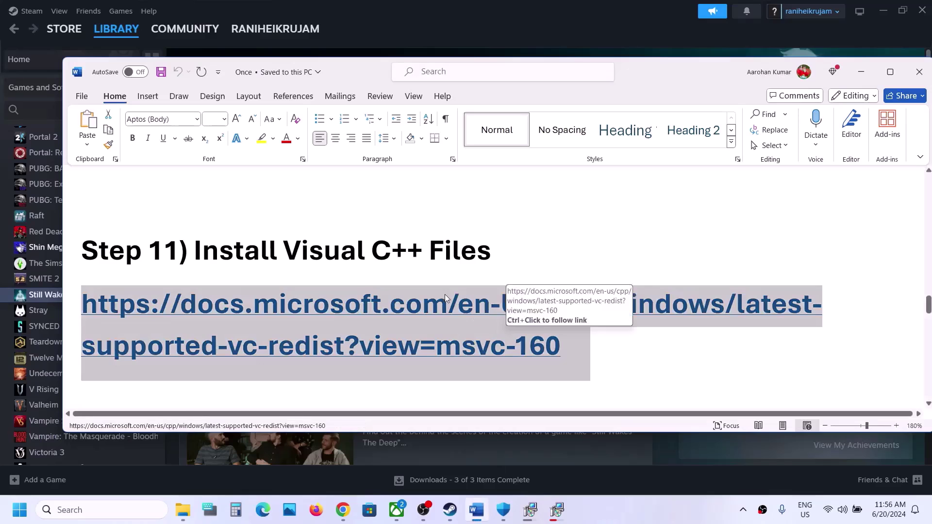
scroll(444, 294, "down", 3)
scroll(444, 294, "down", 3)
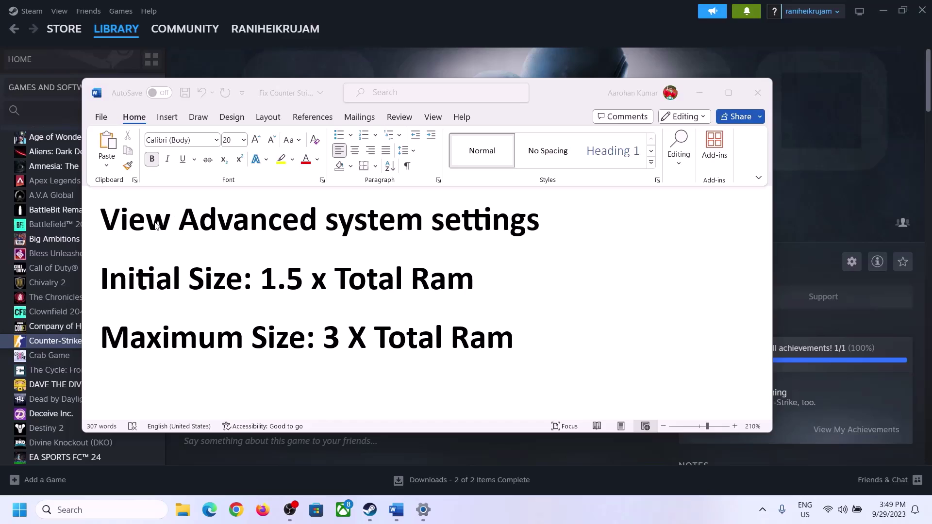
left_click(112, 223)
left_click_drag(169, 232, 520, 229)
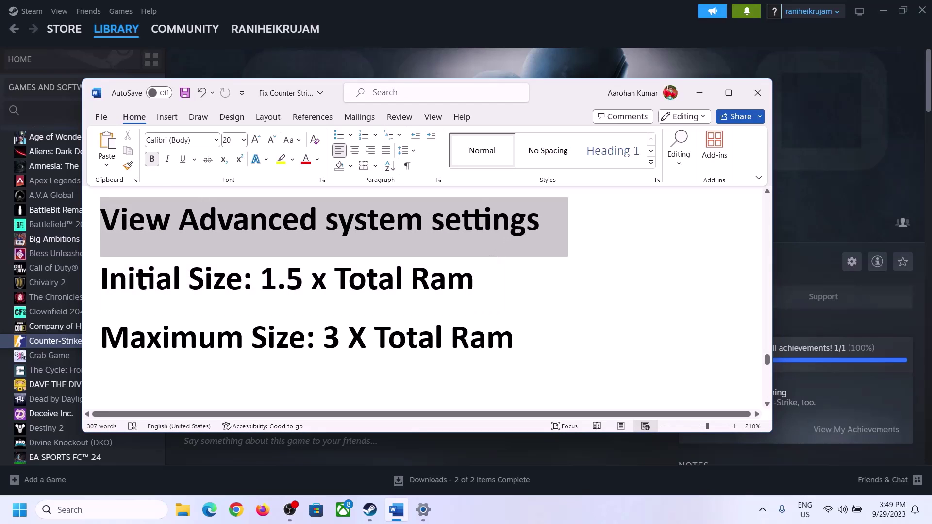
key("ctrl+c")
left_click(102, 510)
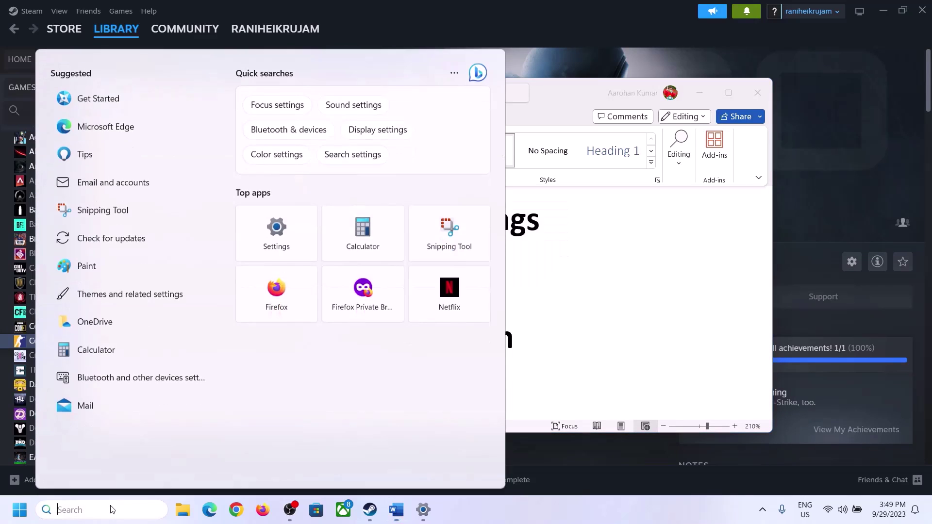